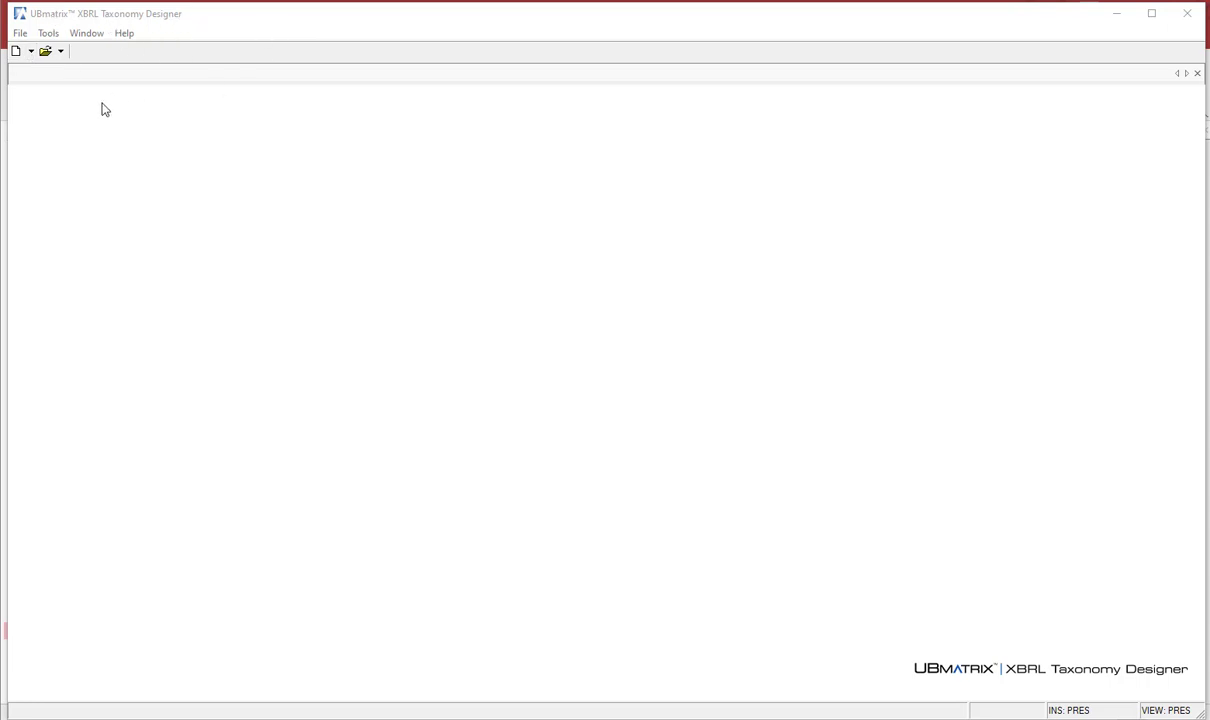
# Create a new taxonomy and add a child element labelled Balance Sheet under its default extended link
pyautogui.click(31, 51)
pyautogui.click(37, 89)
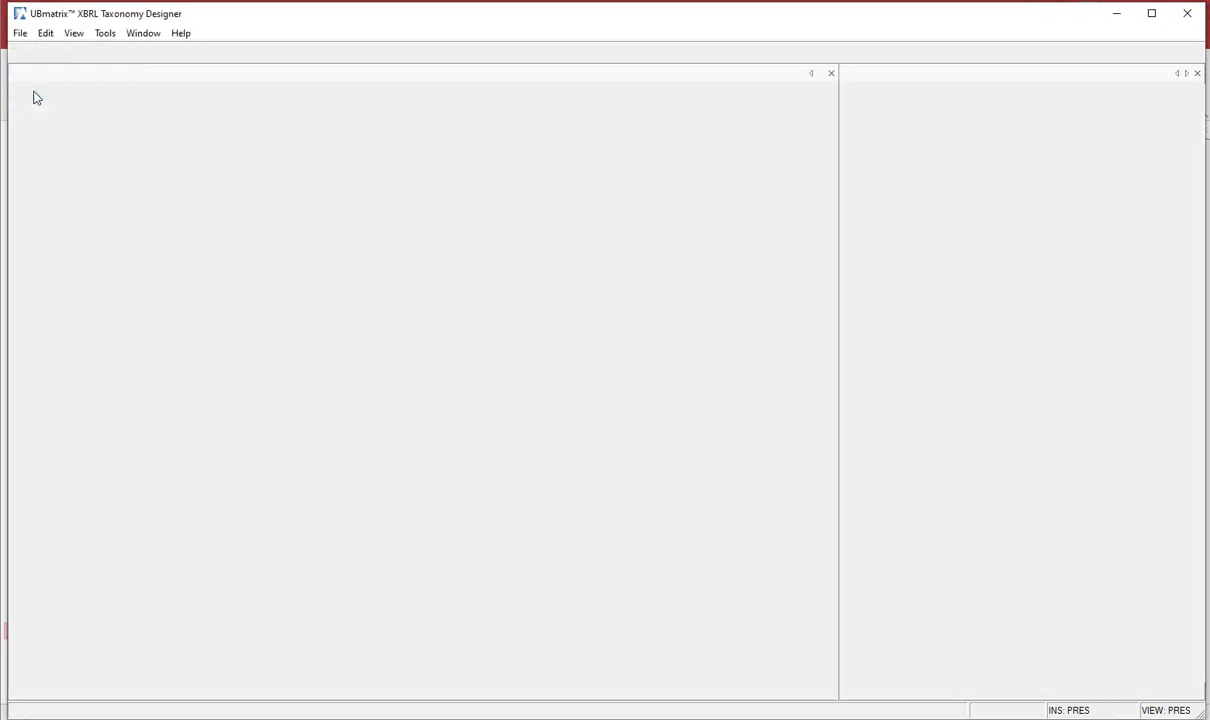
pyautogui.rightClick(111, 116)
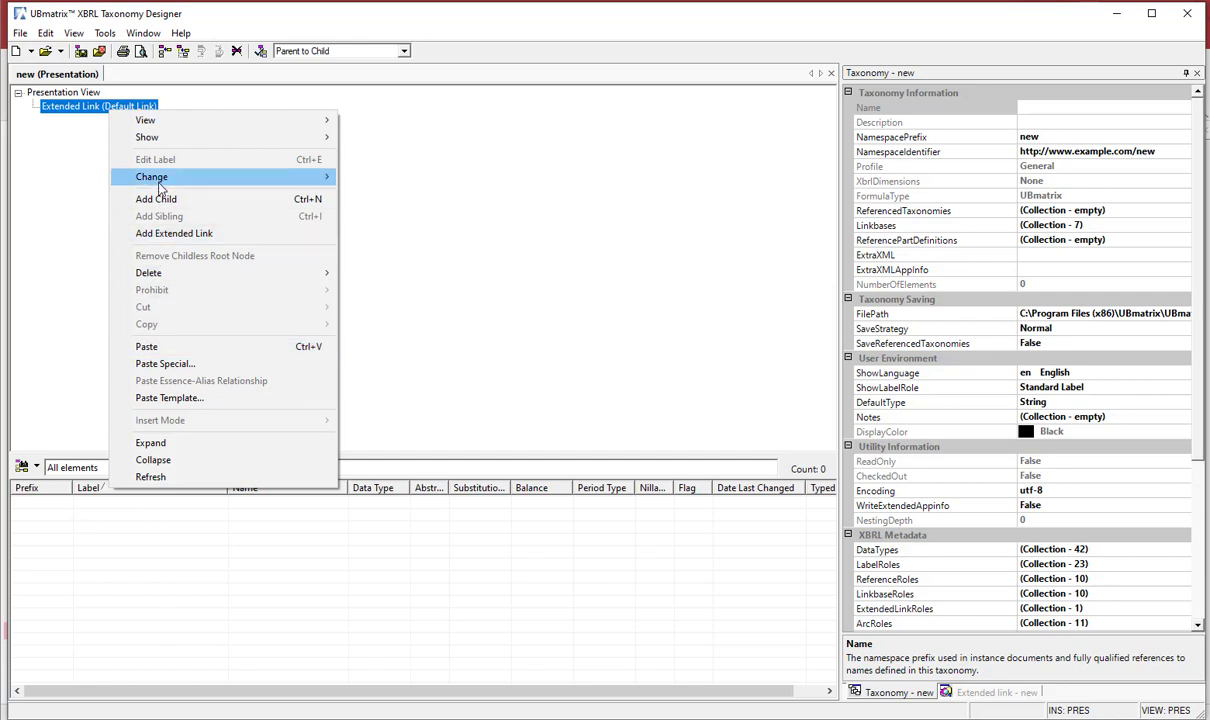
pyautogui.click(156, 199)
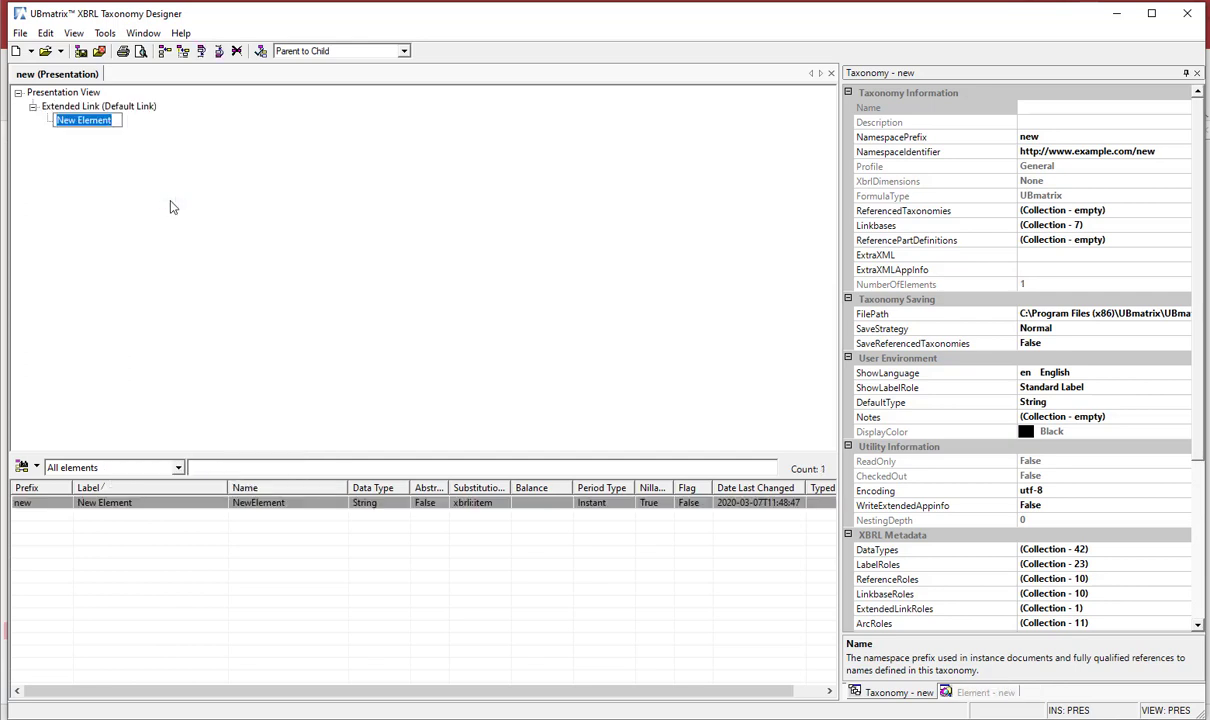
pyautogui.write('B')
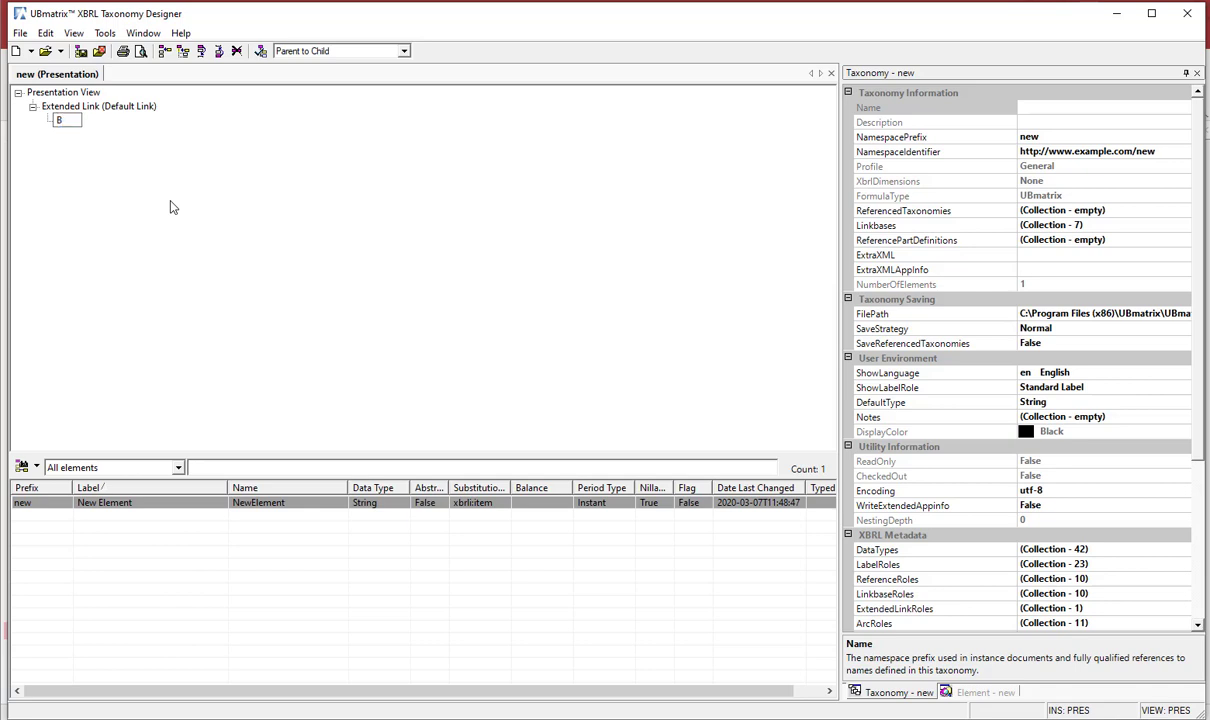
pyautogui.write('alance Sheet')
pyautogui.press('Return')
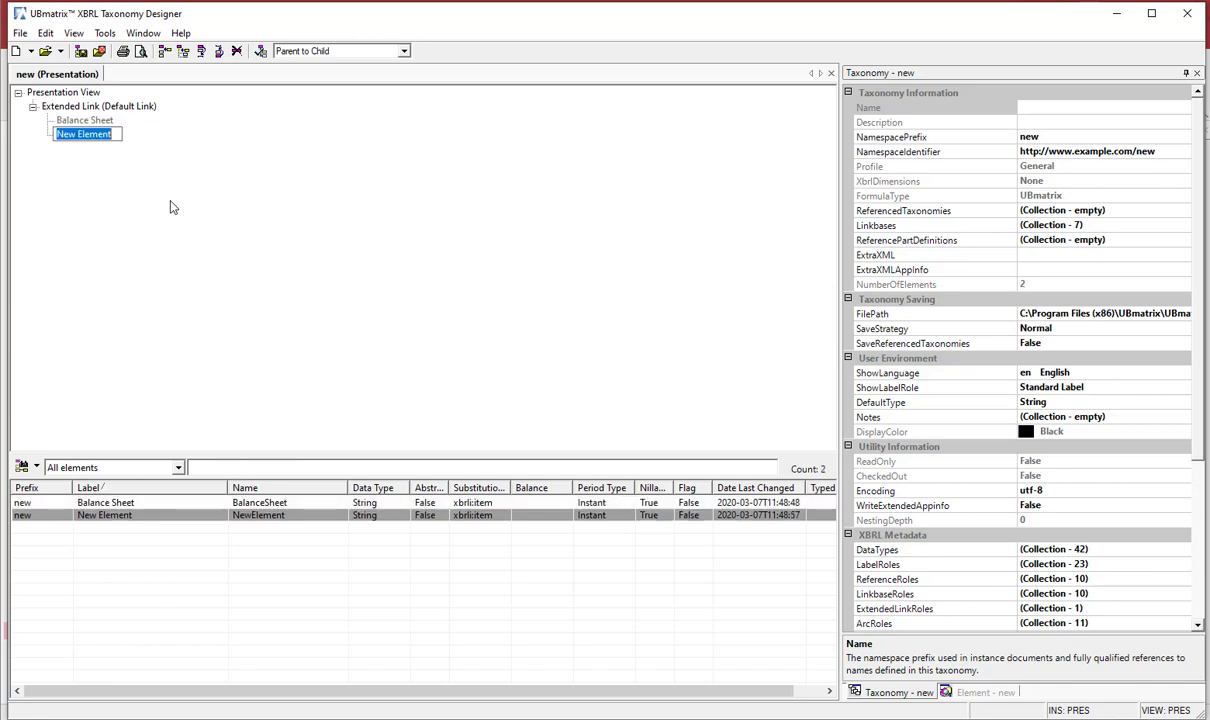
# Add an element labelled Assets and make it a child of Balance Sheet
pyautogui.write('A')
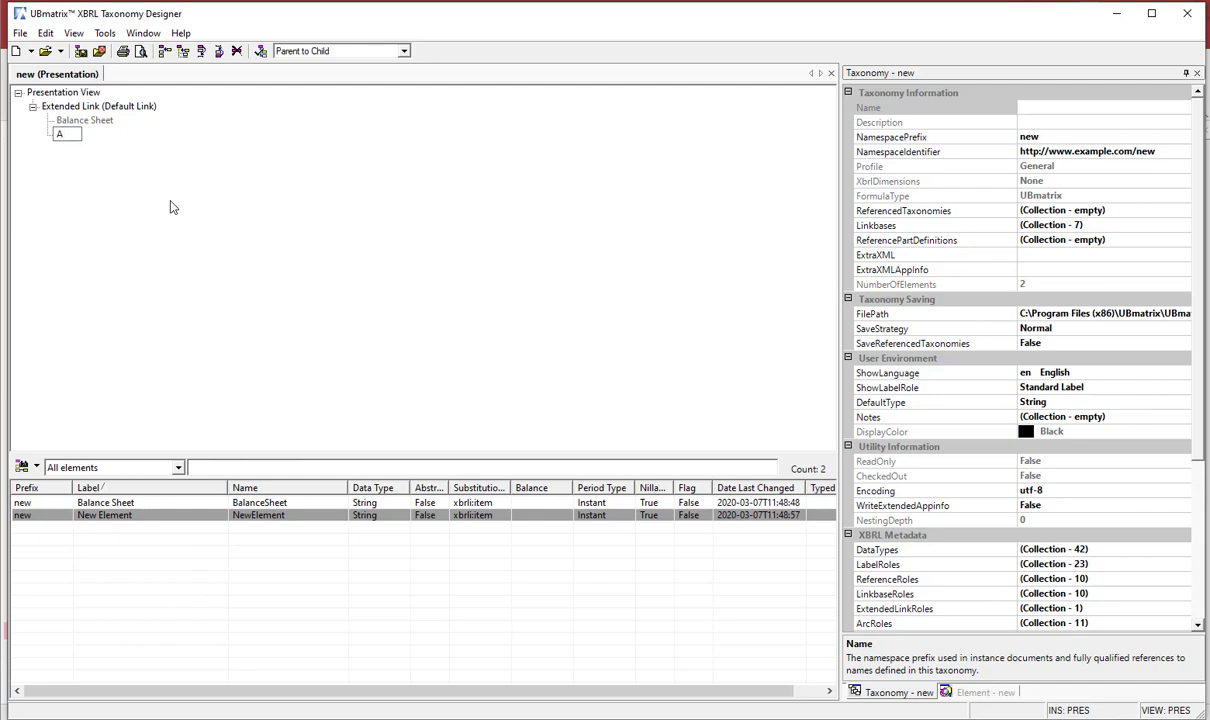
pyautogui.write('ssets')
pyautogui.press('Return')
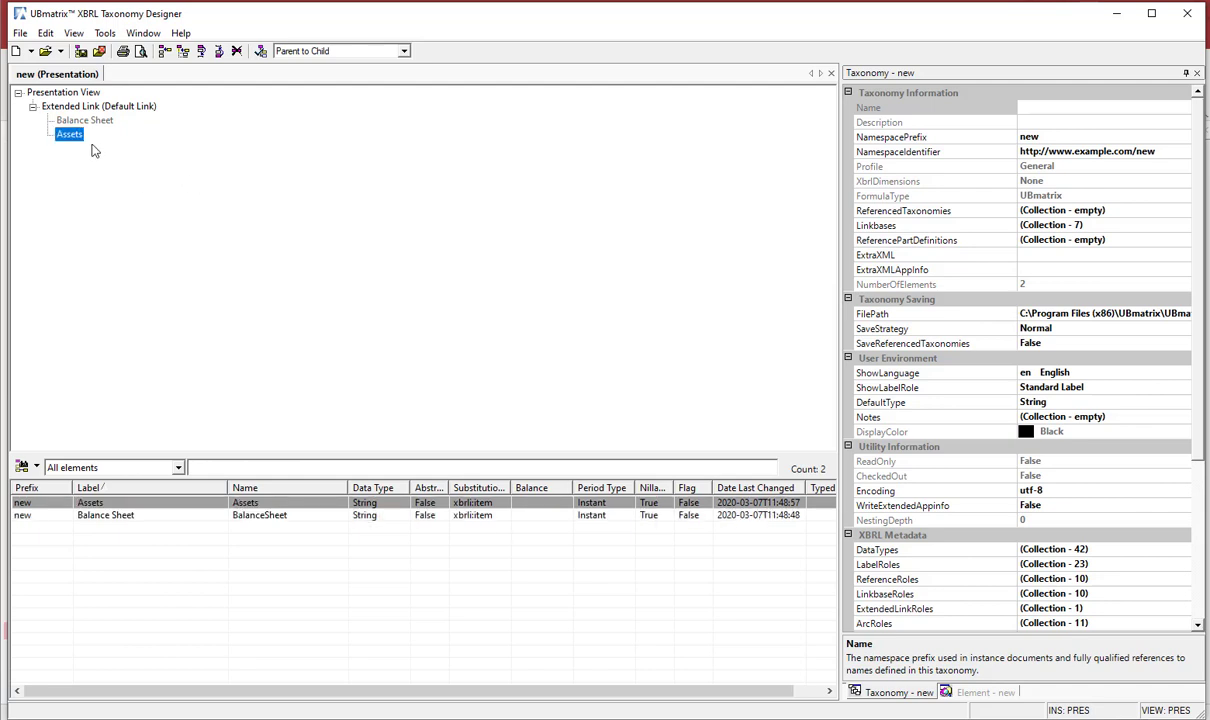
pyautogui.moveTo(75, 138); pyautogui.dragTo(98, 120)
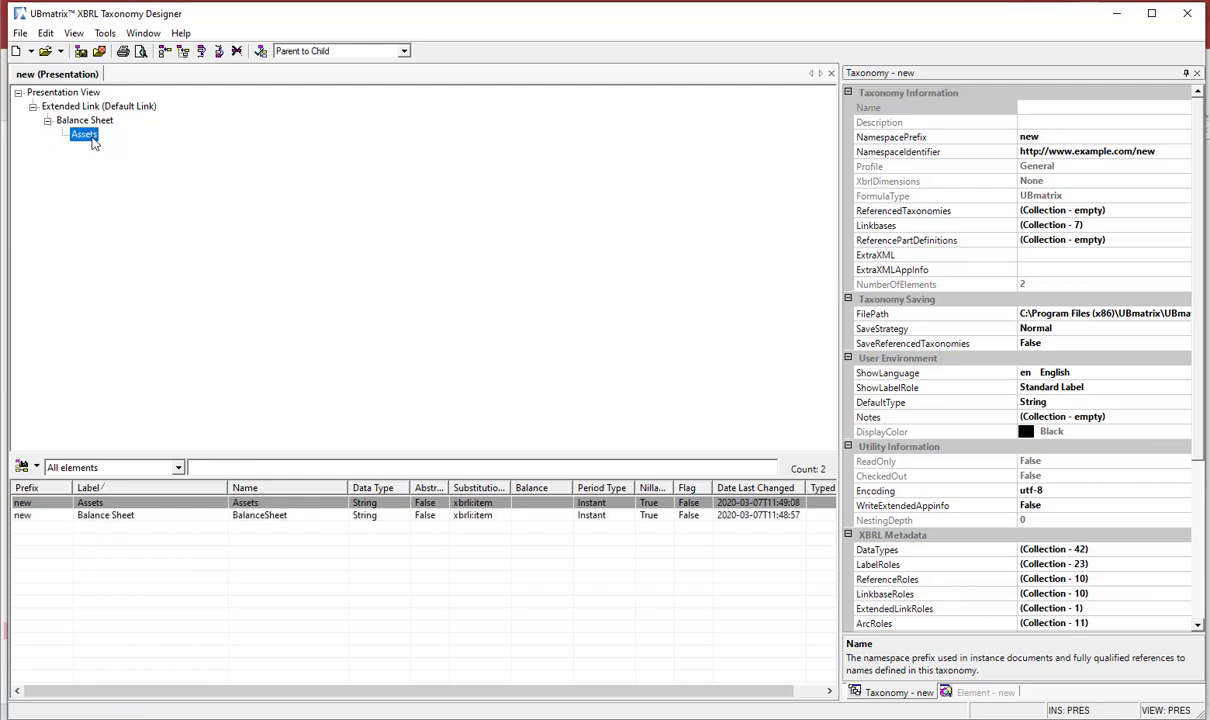
# Add sibling elements labelled Liabilities and Equity after Assets under Balance Sheet
pyautogui.press('Insert')
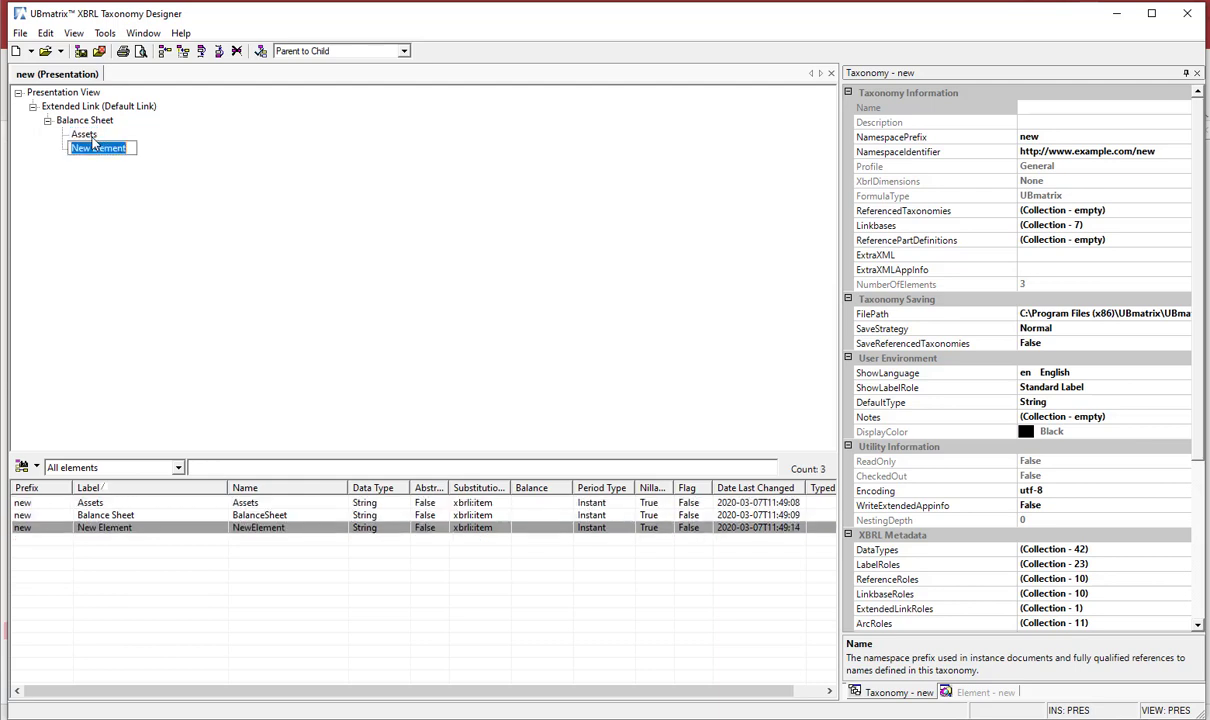
pyautogui.write('Liabilitie')
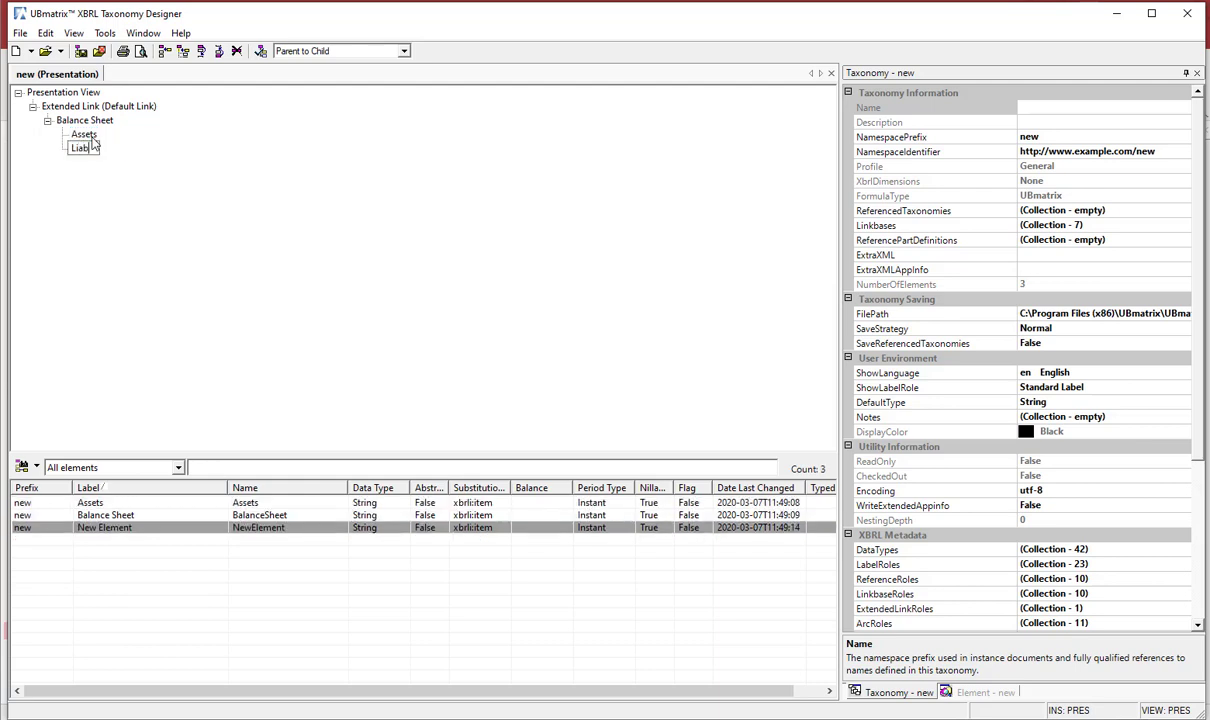
pyautogui.write('s')
pyautogui.press('Return')
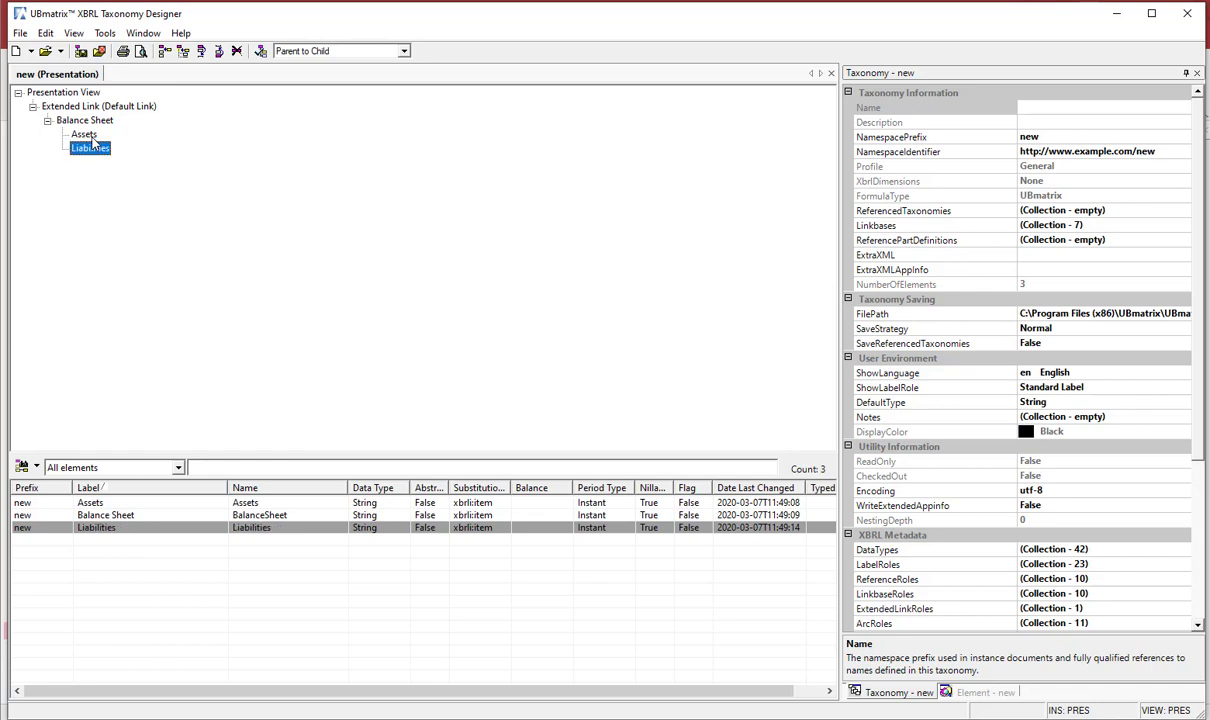
pyautogui.press('Insert')
pyautogui.write('Equity')
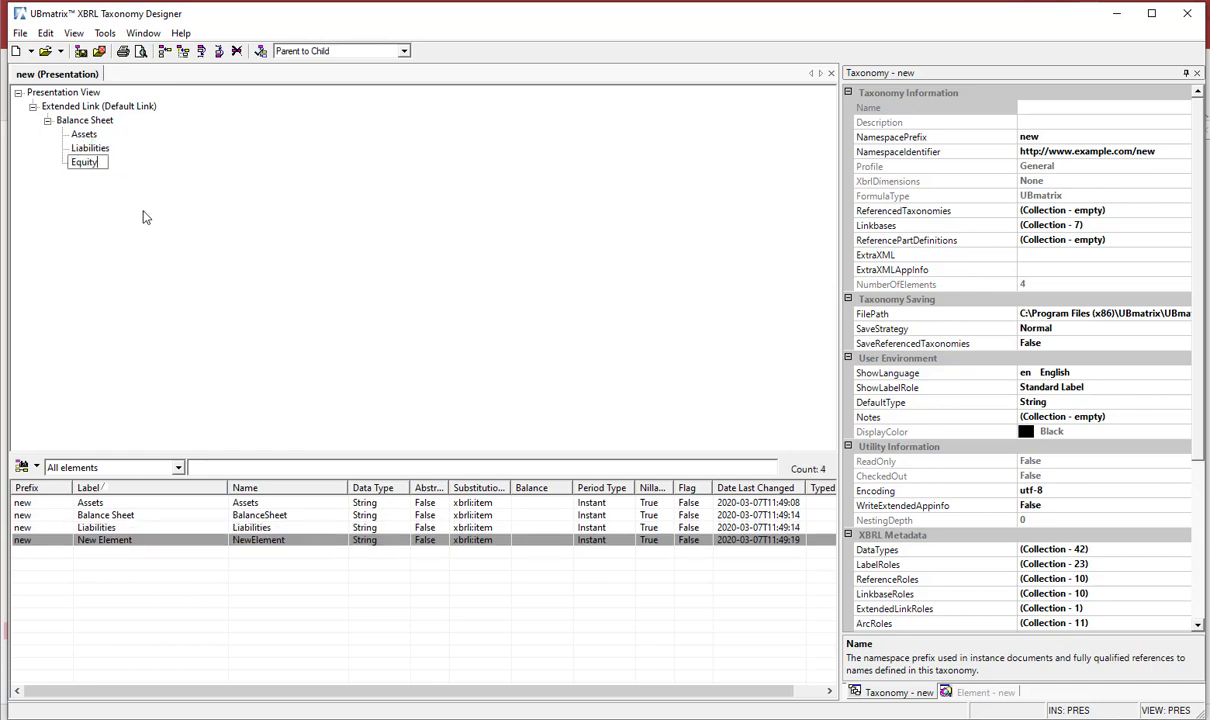
pyautogui.press('Return')
# Set the data type of the Assets element to Monetary
pyautogui.click(86, 136)
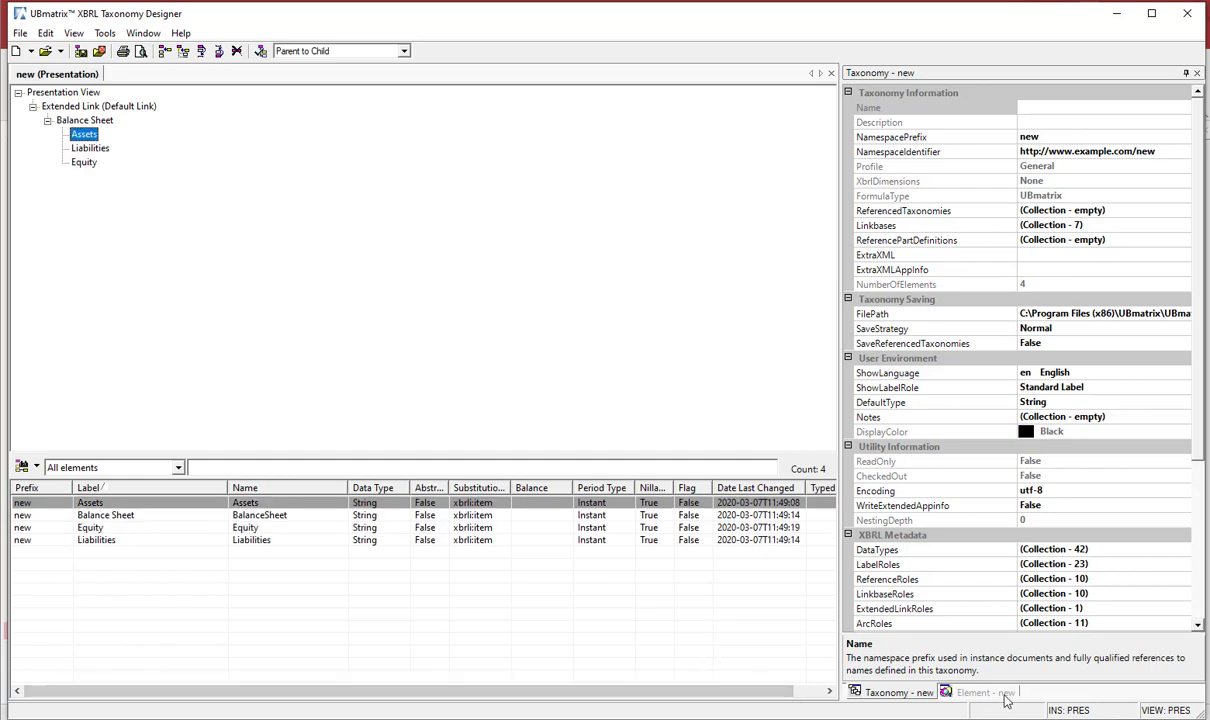
pyautogui.click(990, 693)
pyautogui.click(1008, 151)
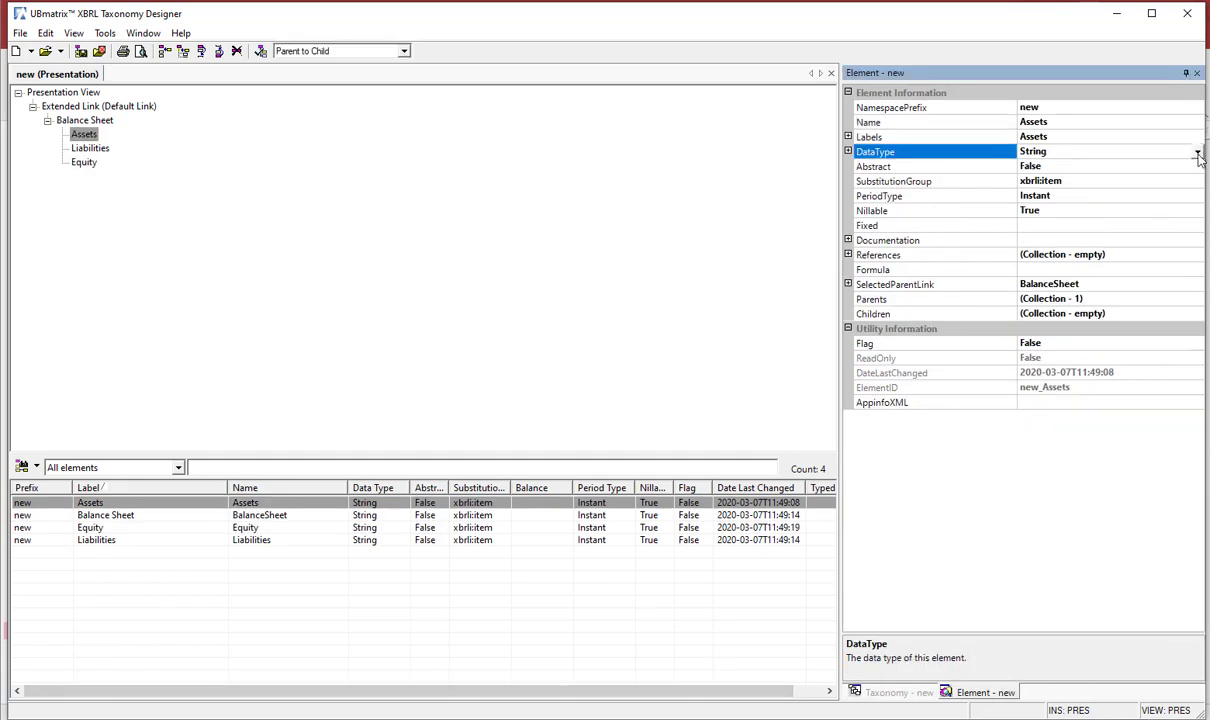
pyautogui.click(1197, 153)
pyautogui.click(1048, 195)
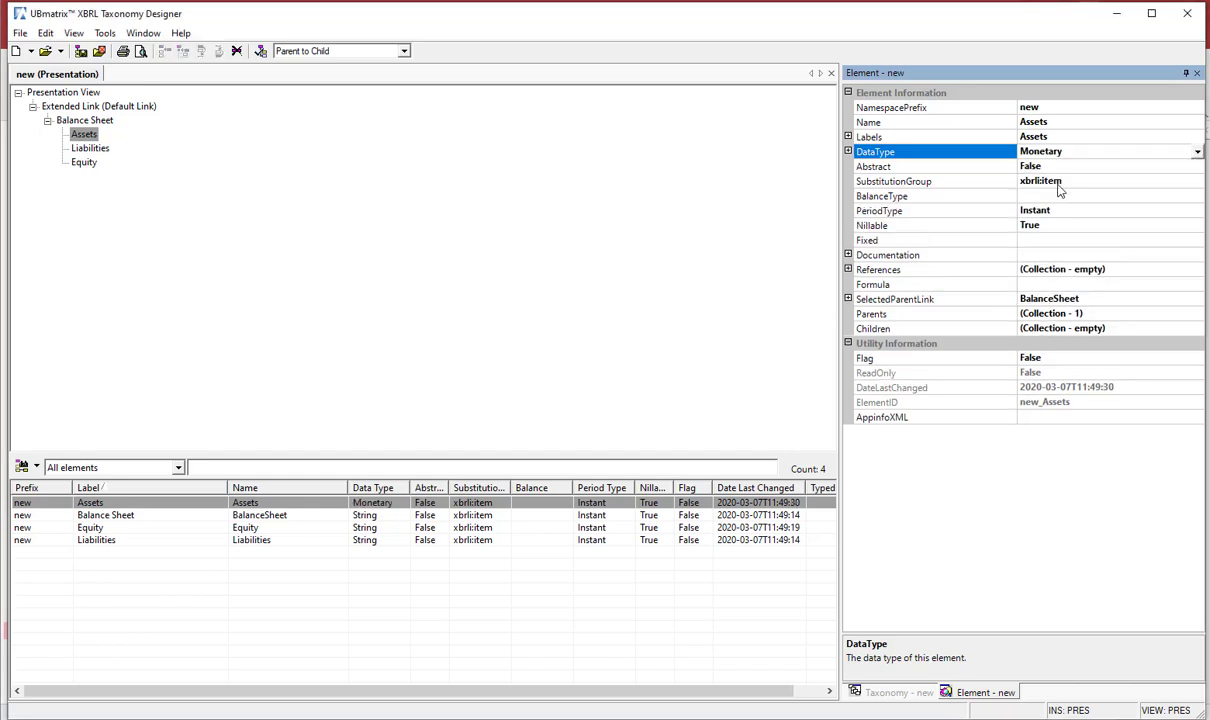
# Set the data type of the Liabilities and Equity elements to Monetary
pyautogui.click(90, 148)
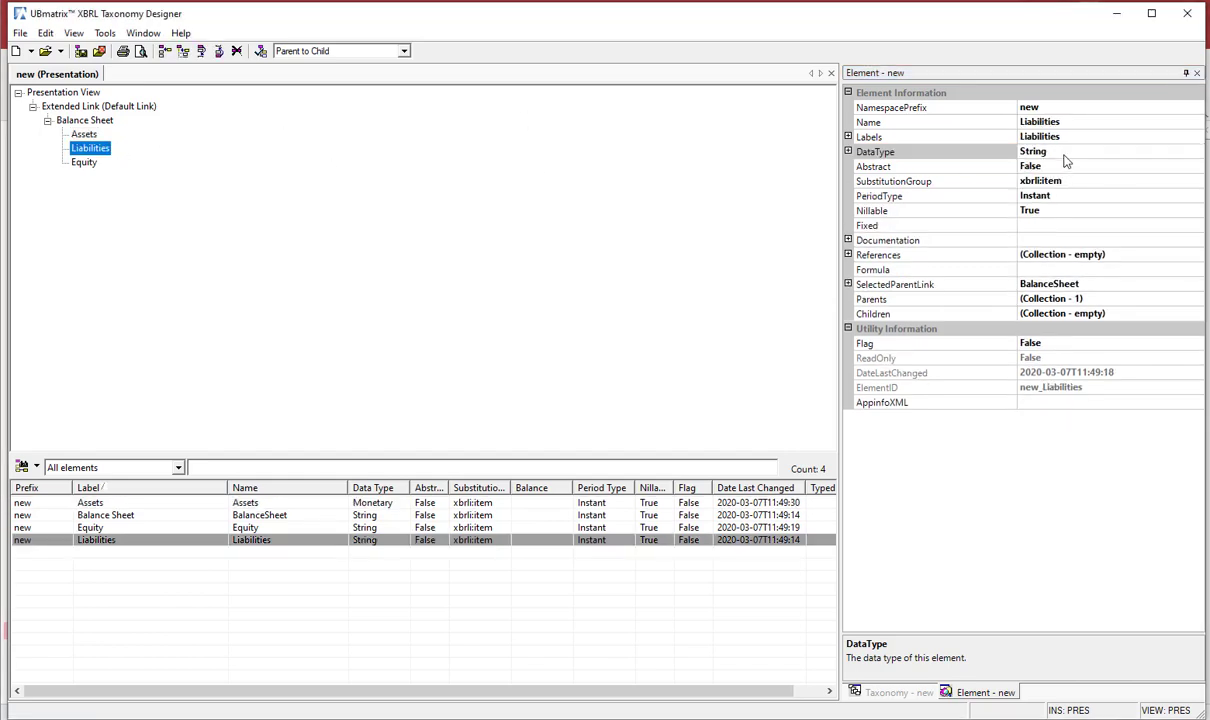
pyautogui.click(1110, 153)
pyautogui.click(1197, 152)
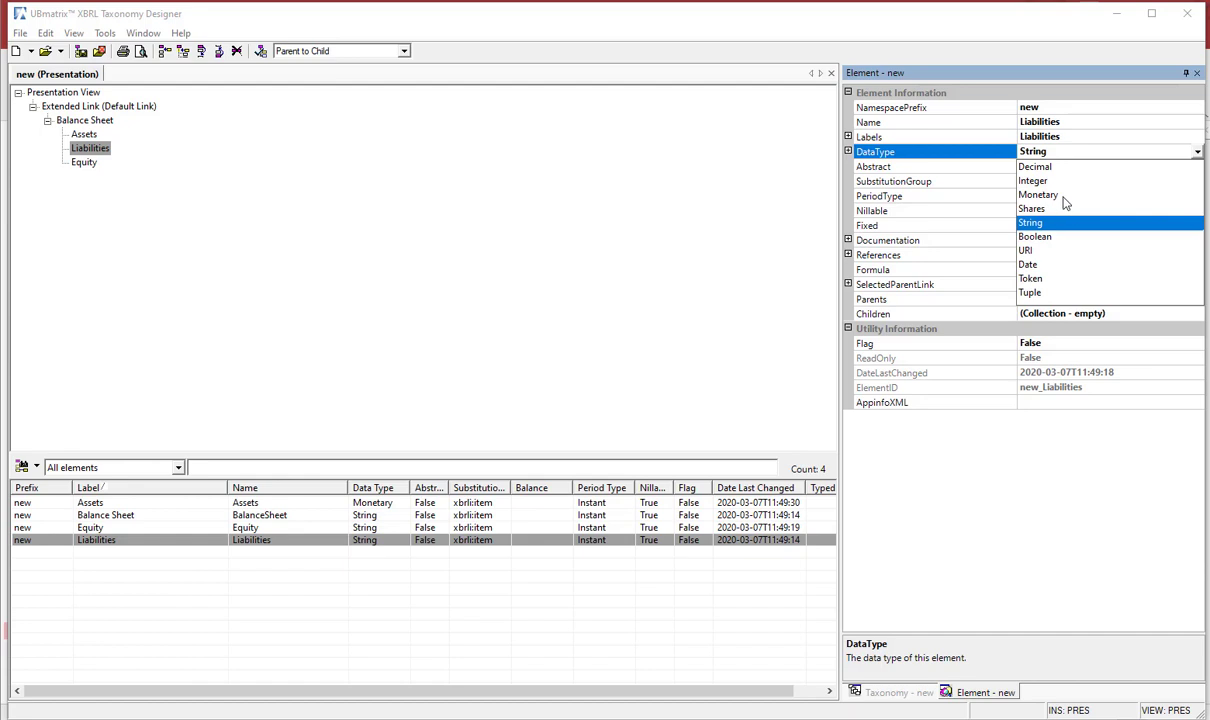
pyautogui.click(1050, 195)
pyautogui.click(84, 162)
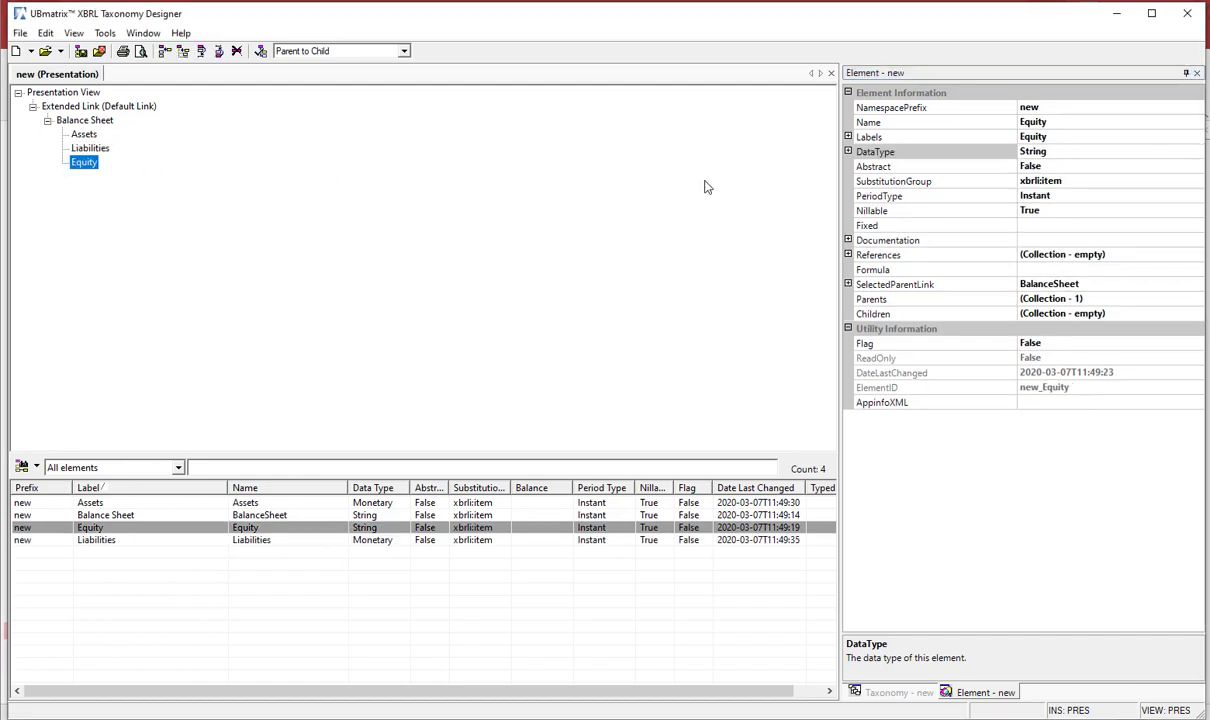
pyautogui.click(1075, 153)
pyautogui.click(1197, 152)
pyautogui.click(1040, 196)
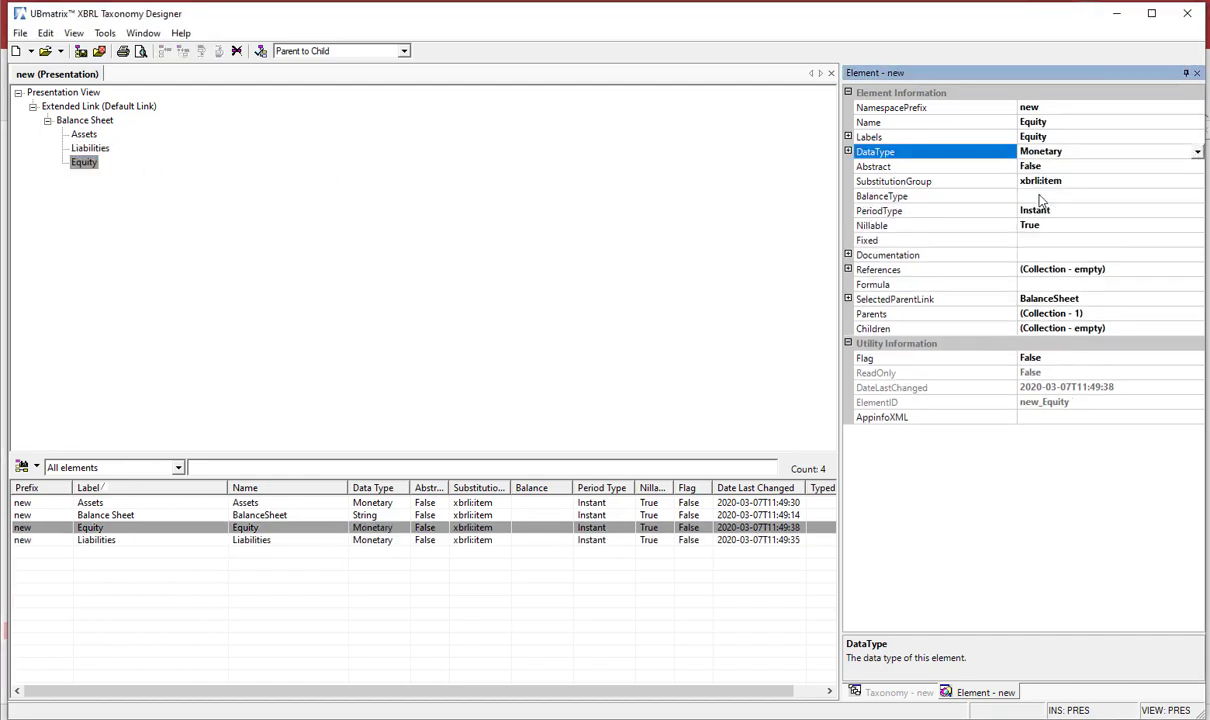
# Set the balance type of Assets to Debit and of Liabilities to Credit
pyautogui.click(88, 135)
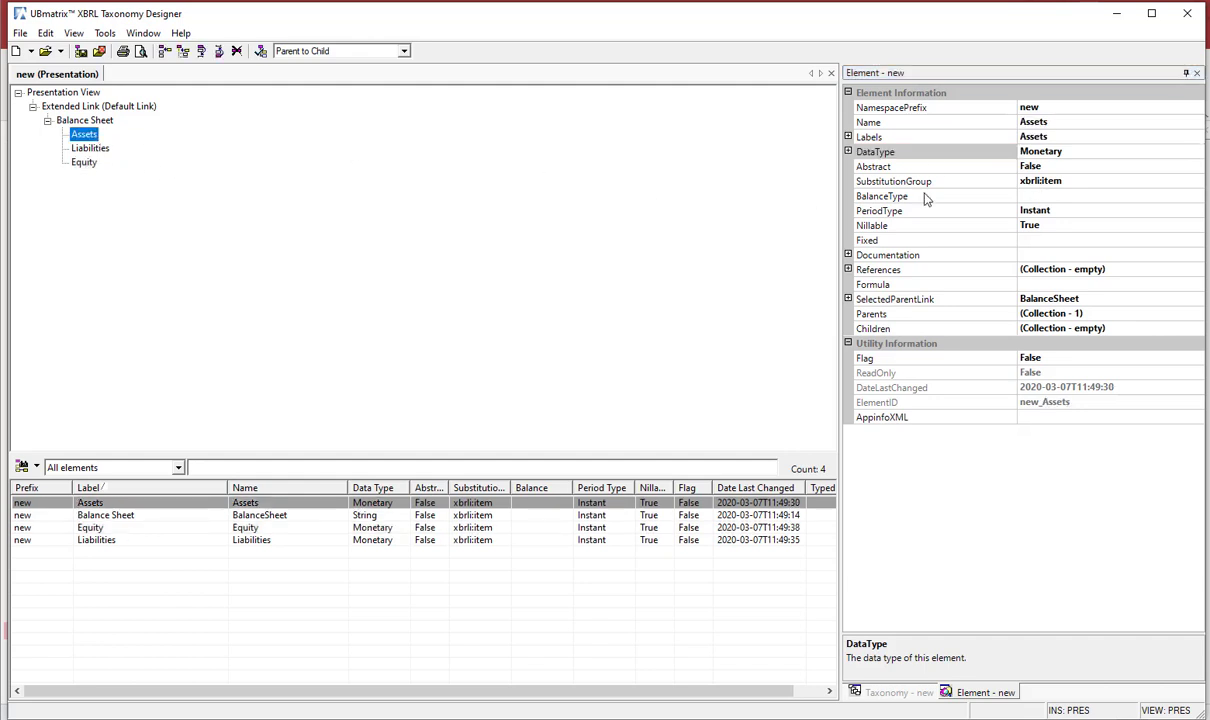
pyautogui.doubleClick(1053, 197)
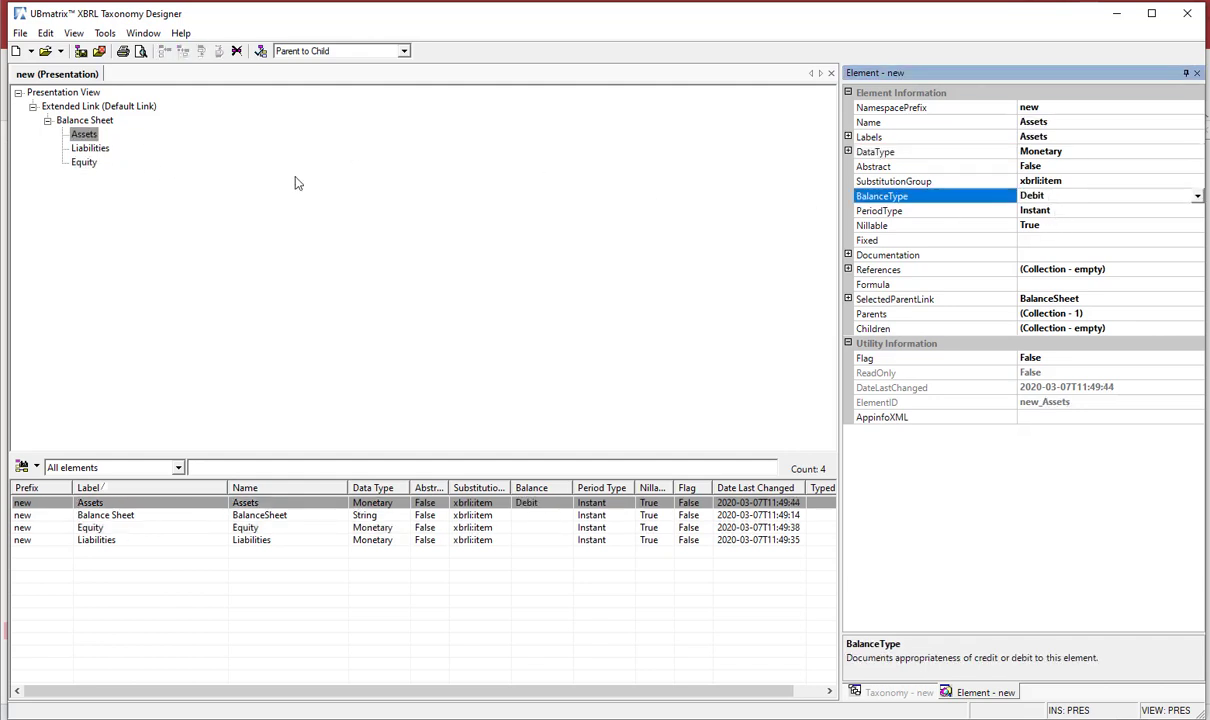
pyautogui.click(90, 148)
pyautogui.doubleClick(1045, 196)
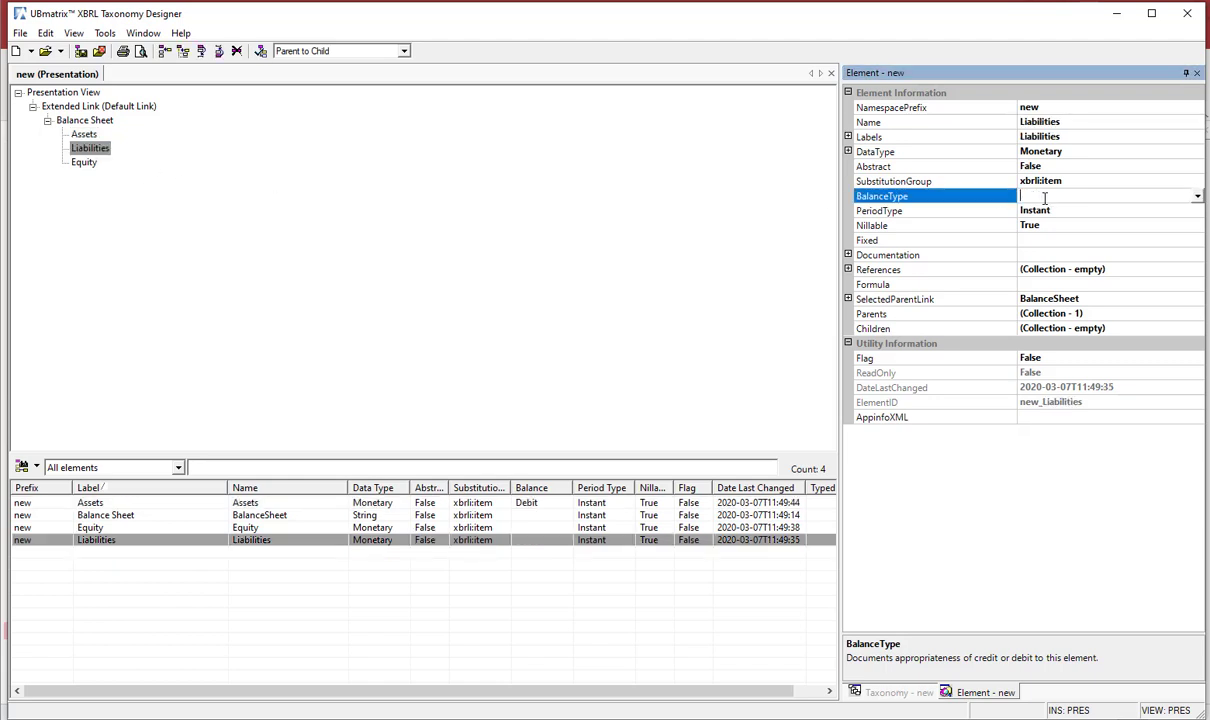
pyautogui.doubleClick(1045, 196)
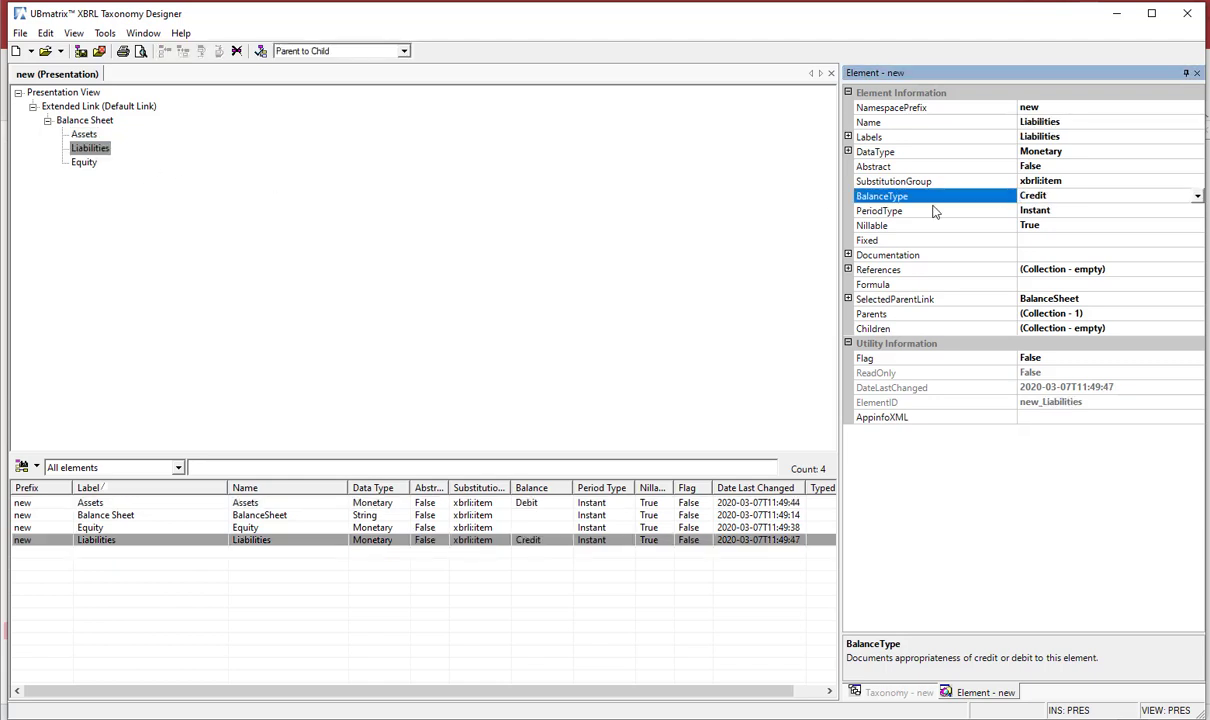
# Set the balance type of the Equity element to Debit
pyautogui.click(85, 162)
pyautogui.click(975, 196)
pyautogui.doubleClick(1040, 197)
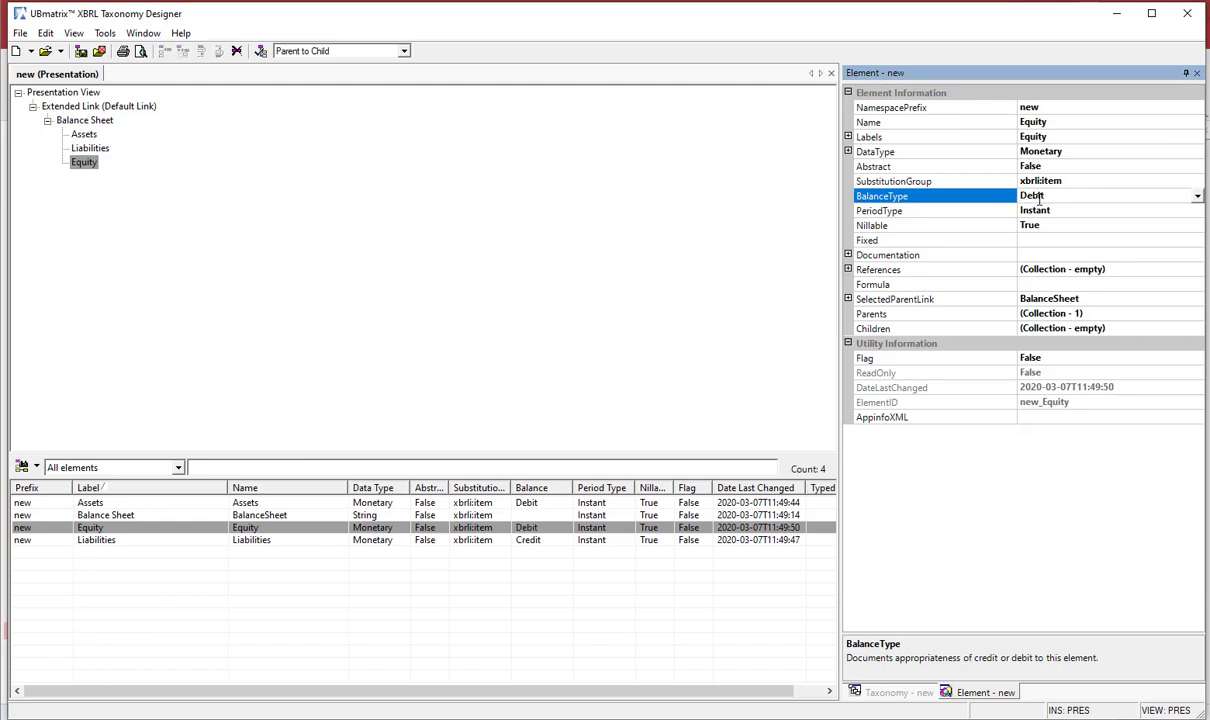
pyautogui.click(885, 692)
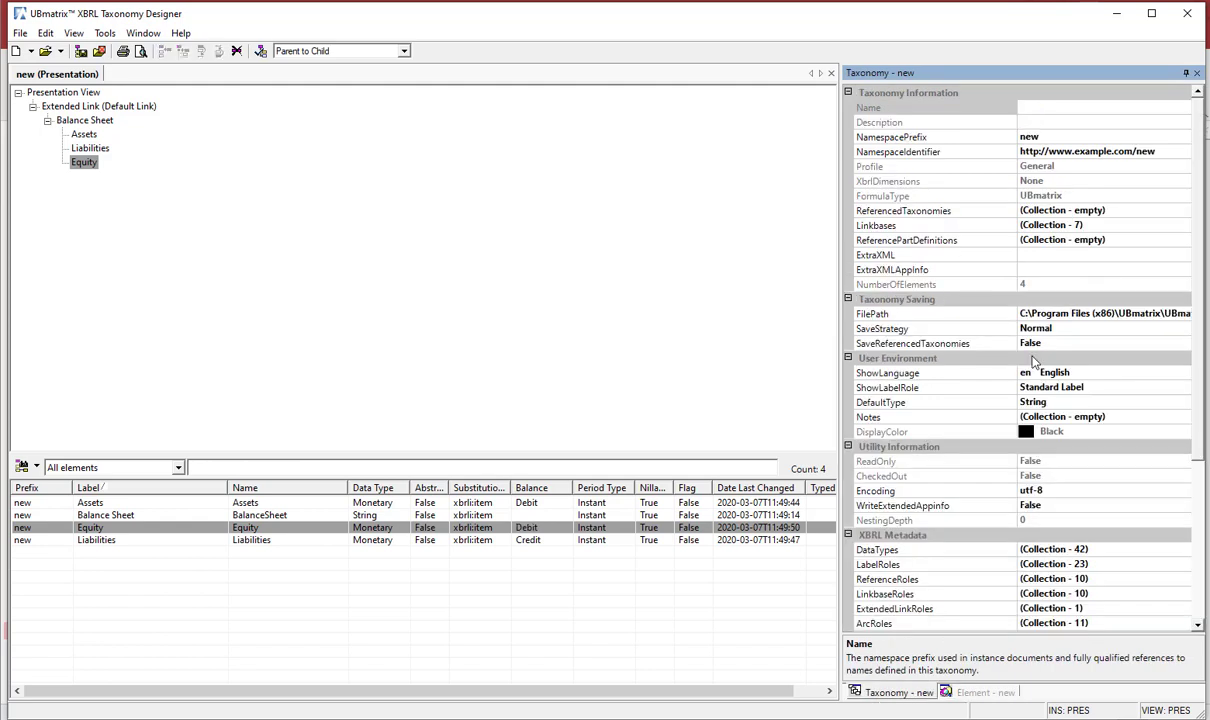
pyautogui.click(1022, 137)
pyautogui.write('ae')
pyautogui.click(1090, 151)
pyautogui.click(1088, 151)
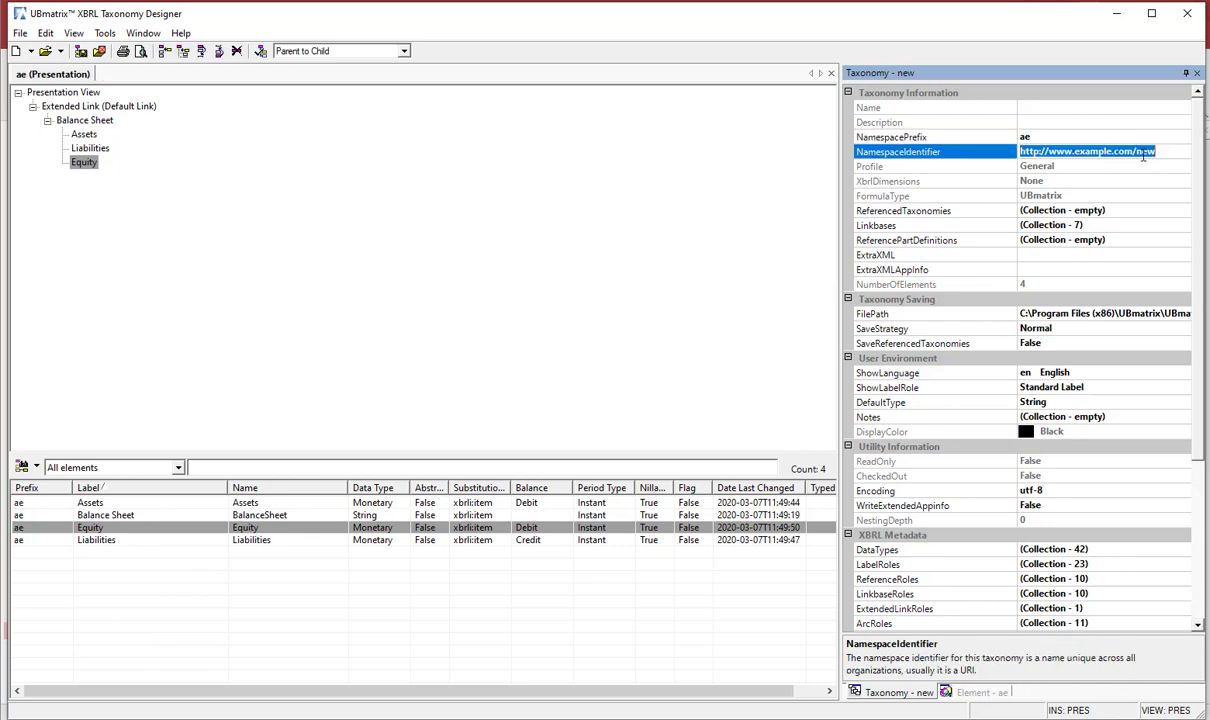
pyautogui.doubleClick(1141, 151)
pyautogui.write('ae')
pyautogui.press('Return')
# Set the Balance Sheet element's Abstract property to True and enlarge the element list below the presentation tree
pyautogui.click(88, 122)
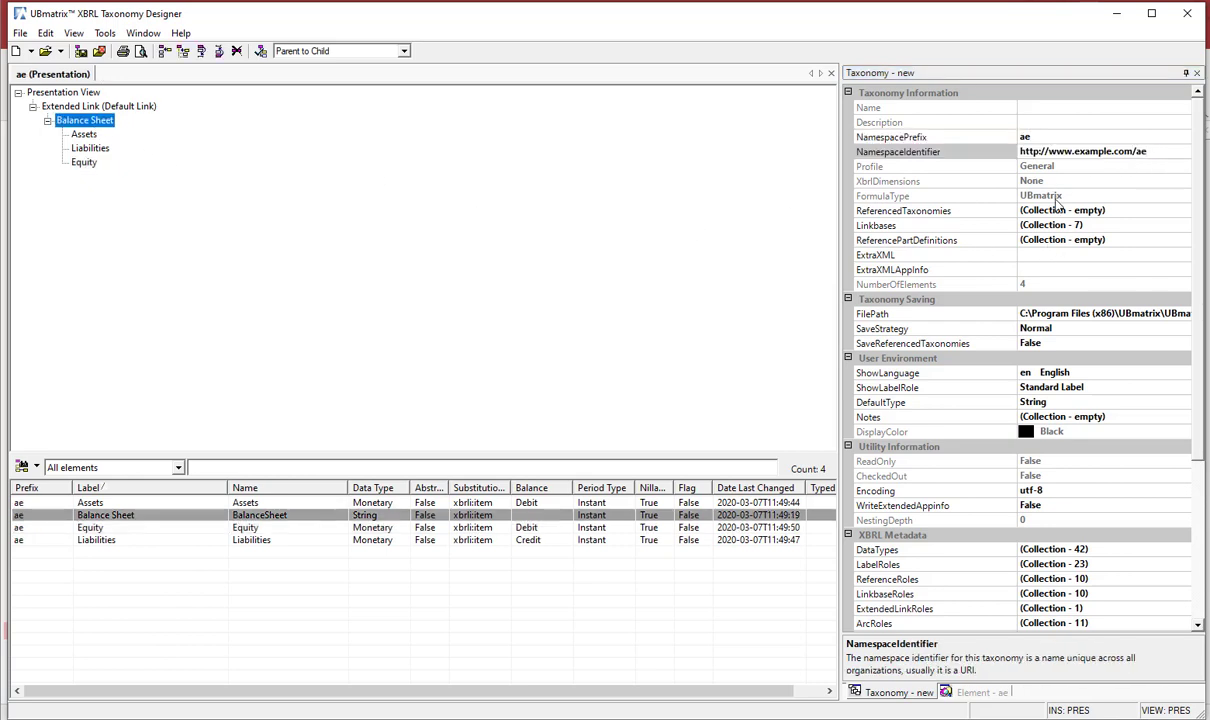
pyautogui.click(983, 692)
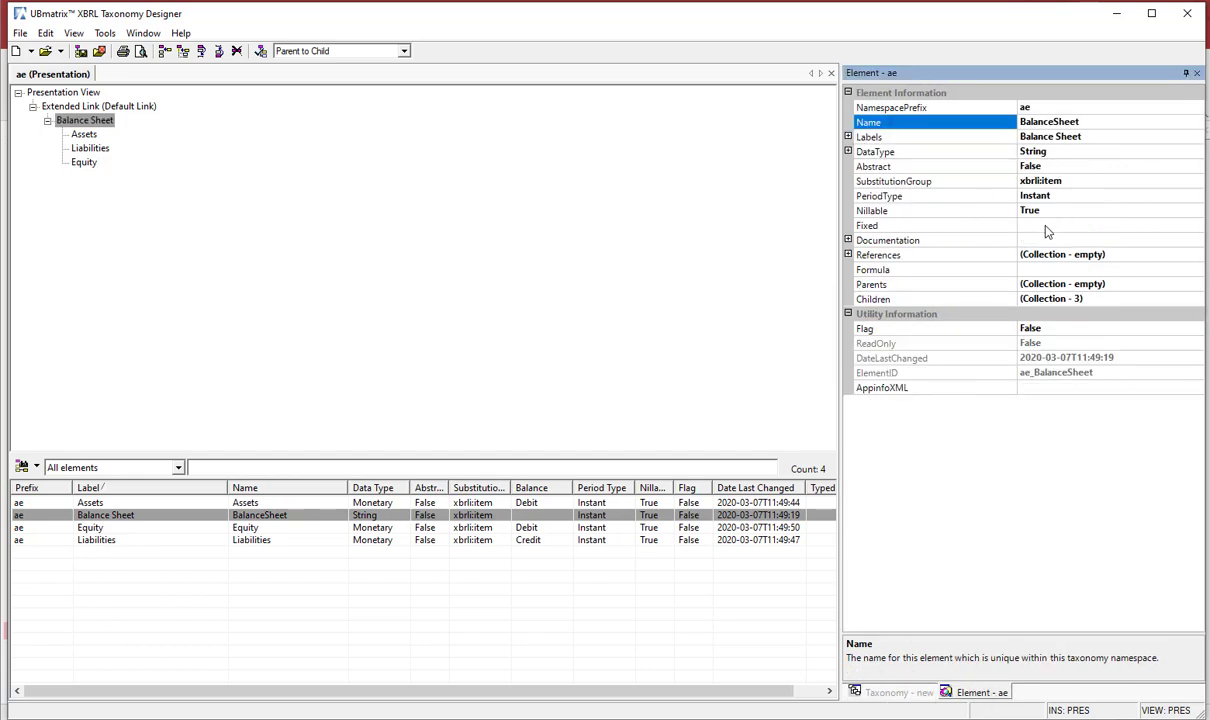
pyautogui.click(1058, 167)
pyautogui.doubleClick(1058, 167)
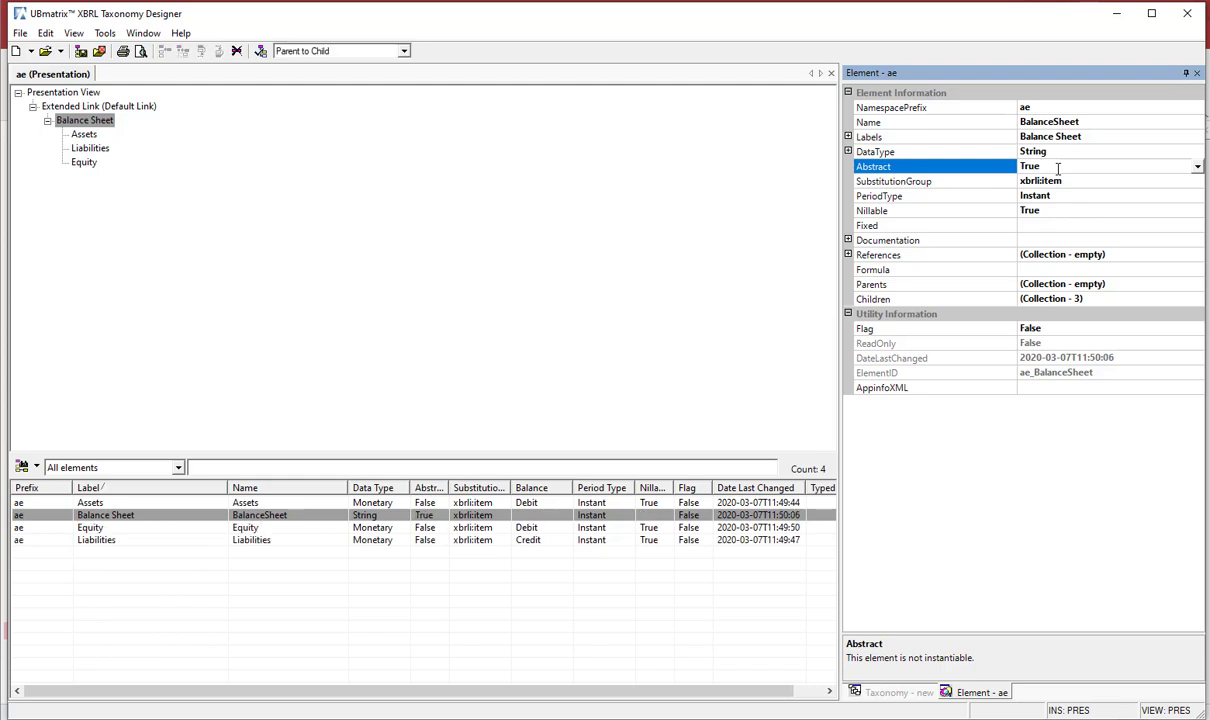
pyautogui.click(95, 122)
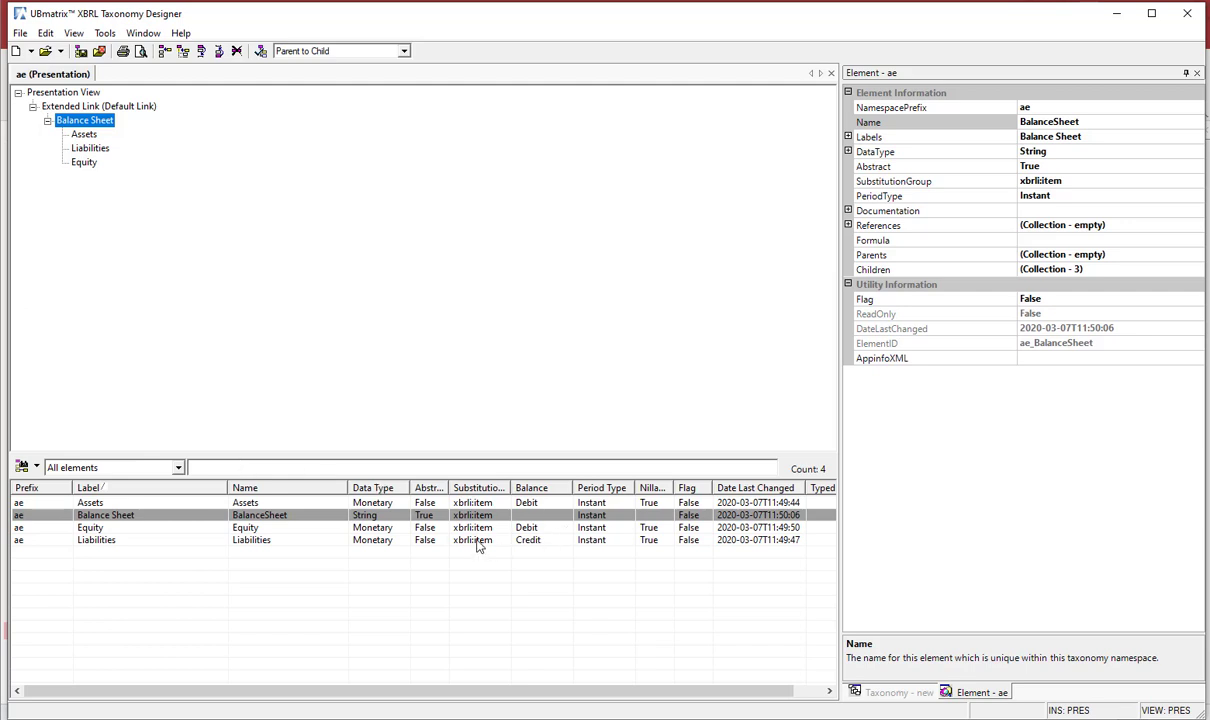
pyautogui.moveTo(421, 455); pyautogui.dragTo(428, 397)
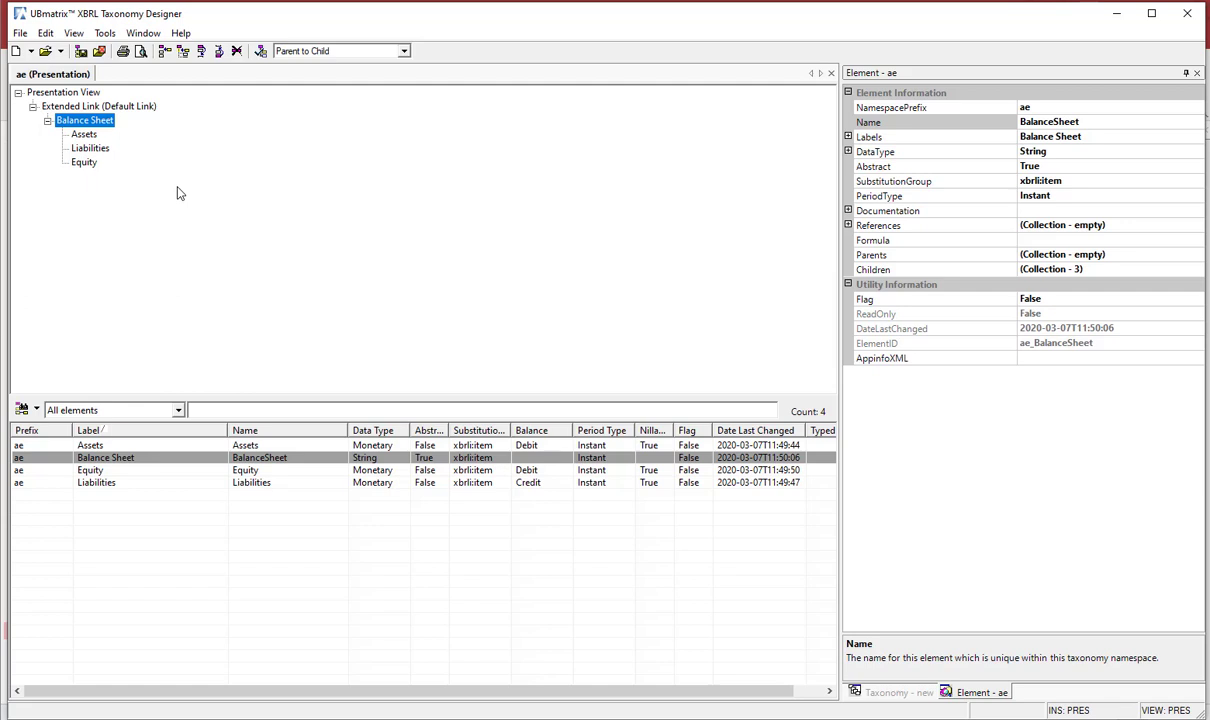
pyautogui.click(20, 33)
pyautogui.click(21, 38)
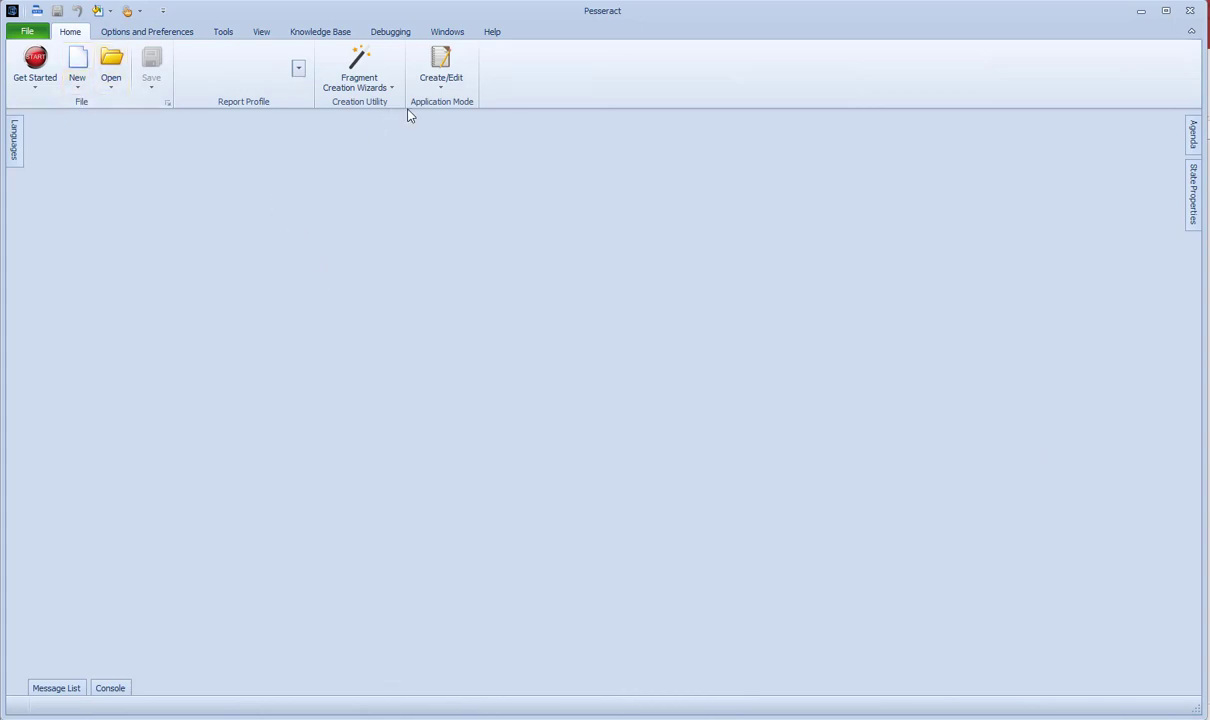
pyautogui.click(297, 77)
pyautogui.click(439, 92)
pyautogui.click(298, 70)
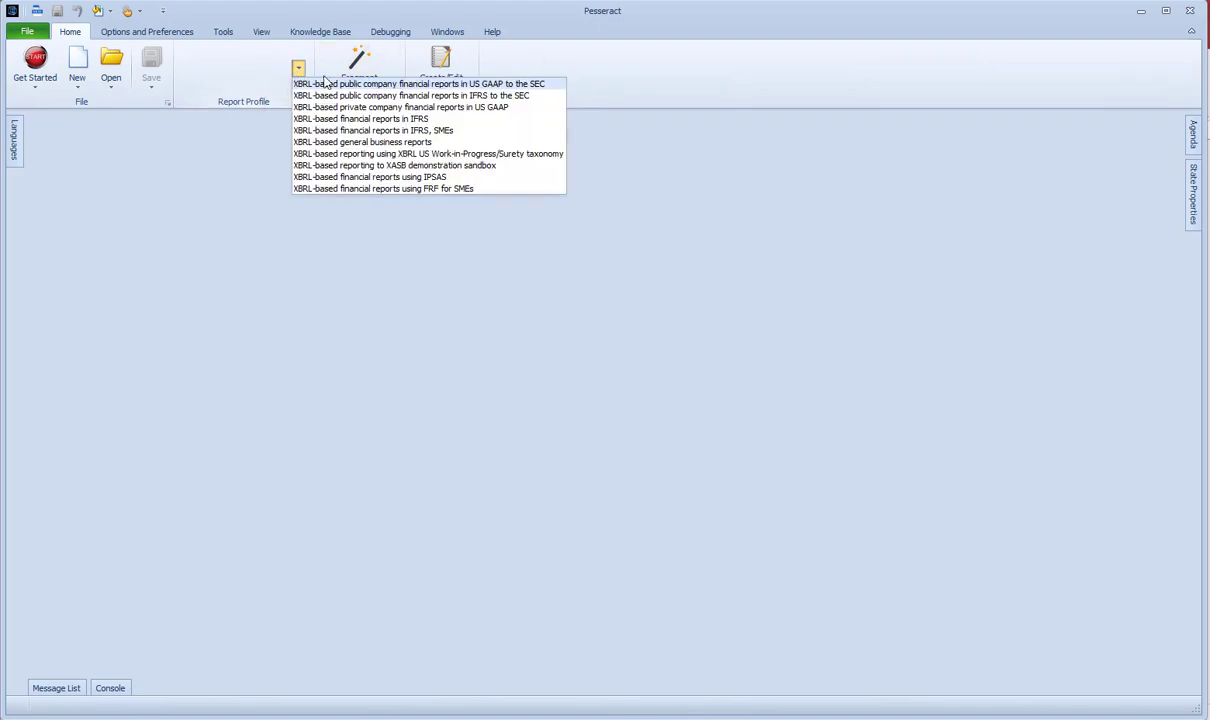
pyautogui.click(432, 95)
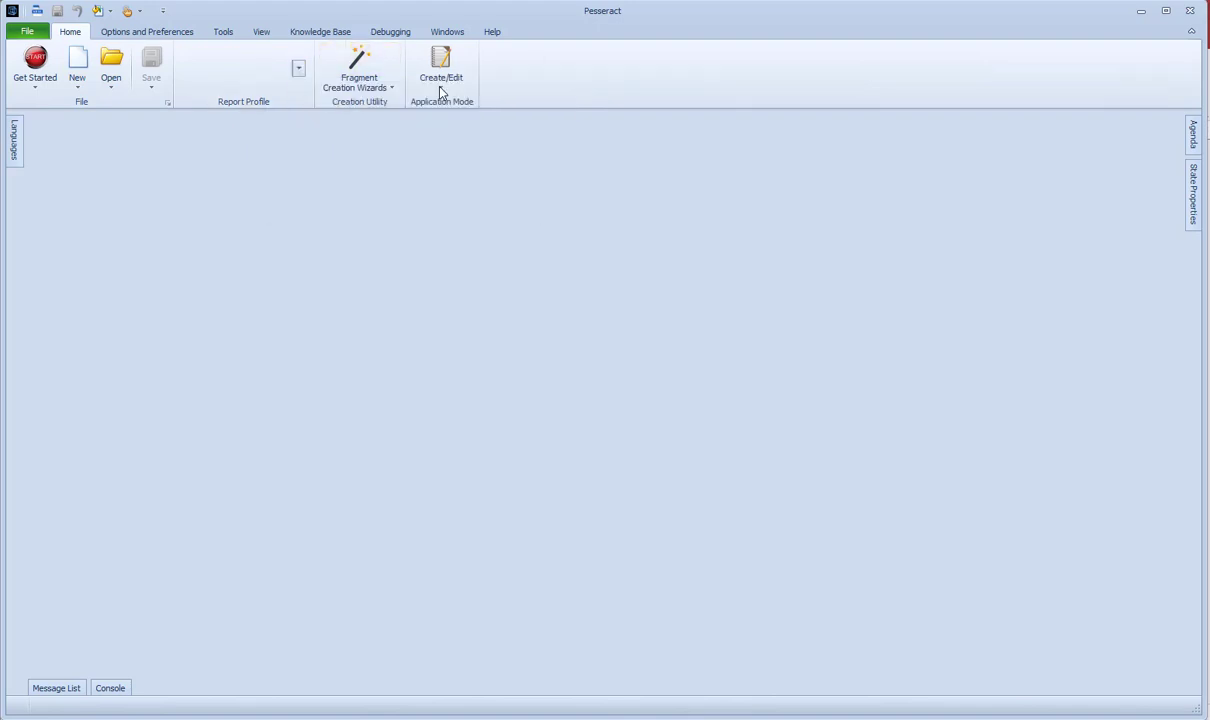
# Create a new financial report with the Financial Report Creation Wizard, accepting the default settings on every page
pyautogui.click(78, 90)
pyautogui.click(124, 124)
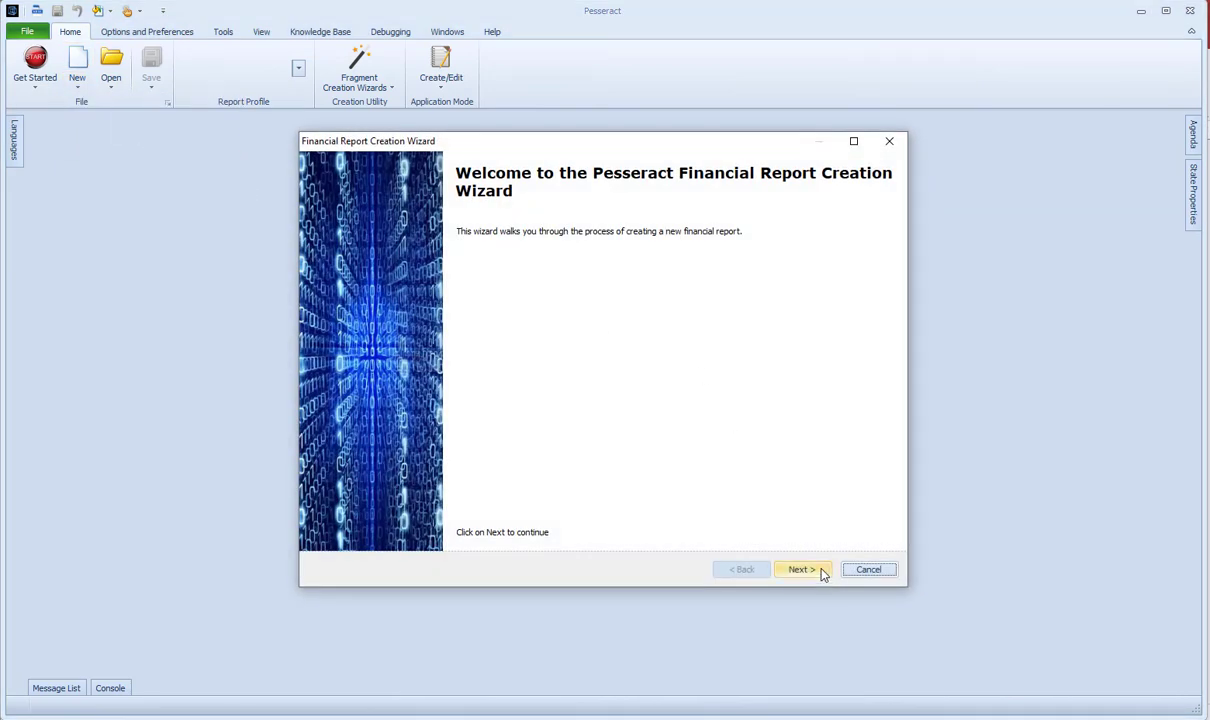
pyautogui.click(822, 572)
pyautogui.click(822, 572)
pyautogui.click(822, 572)
pyautogui.click(822, 572)
pyautogui.click(822, 572)
pyautogui.click(822, 572)
pyautogui.click(822, 572)
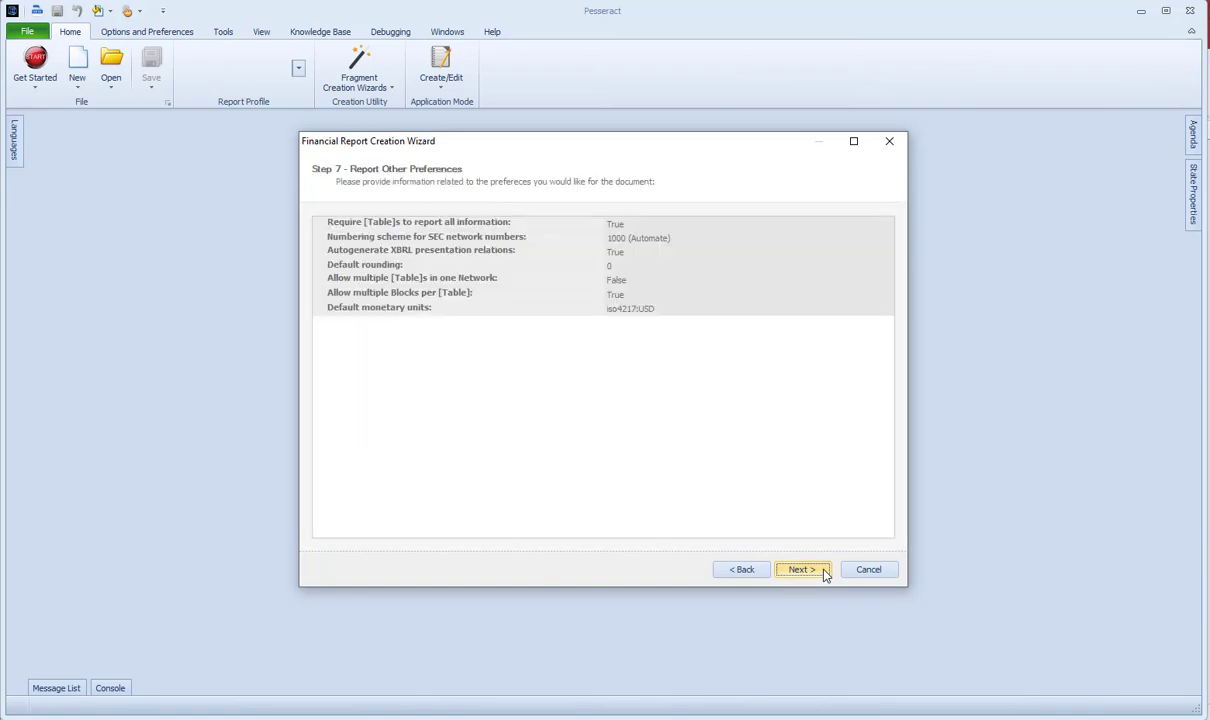
pyautogui.click(822, 572)
pyautogui.click(822, 572)
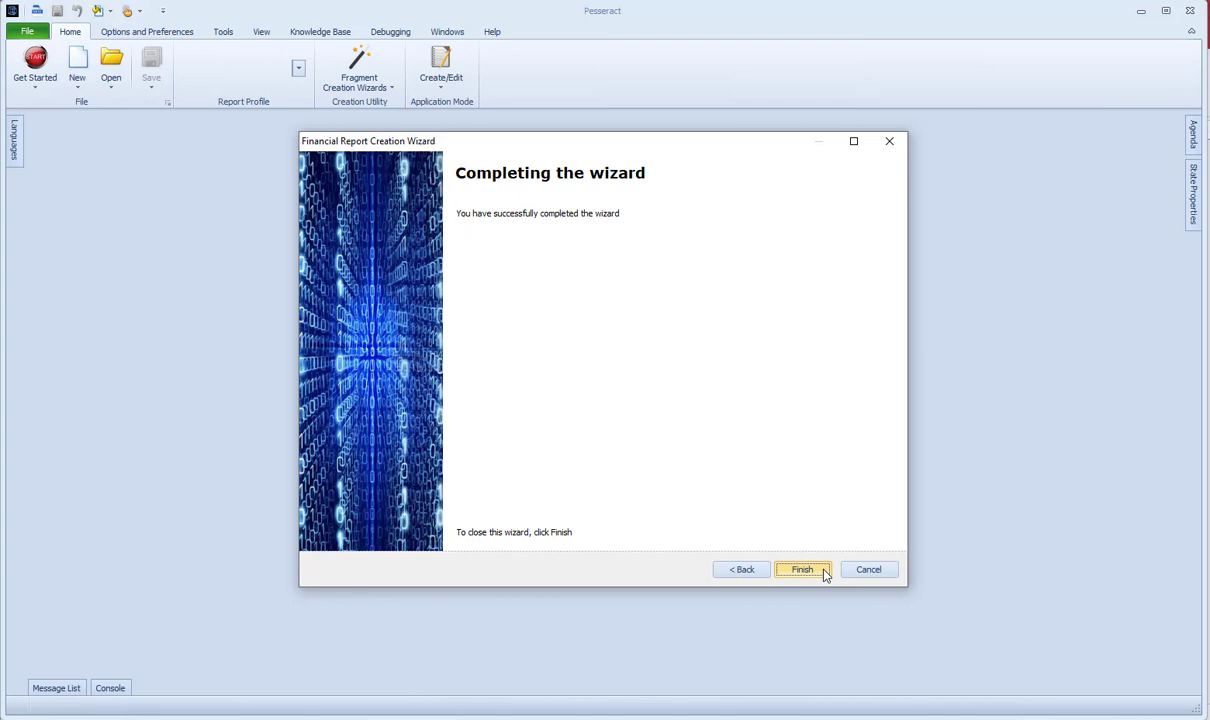
pyautogui.click(803, 570)
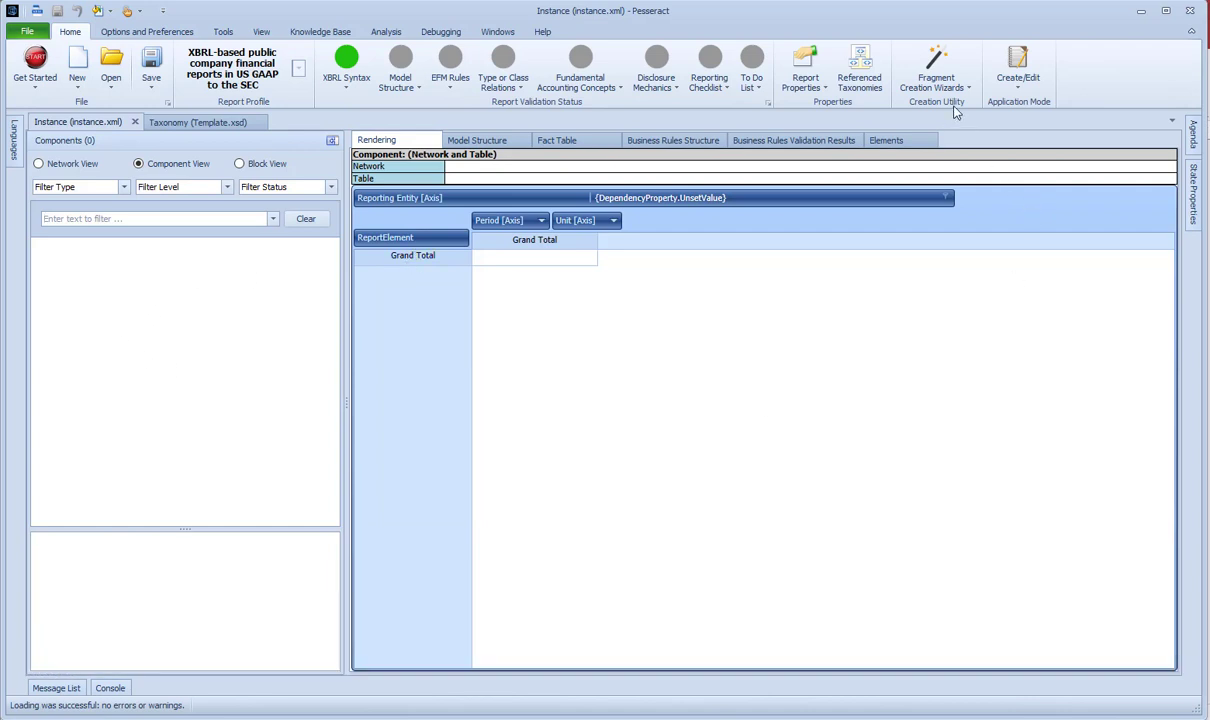
# Add a Roll Up disclosure using a jig in a new network after the last existing network with the Disclosure Creation Wizard
pyautogui.click(910, 80)
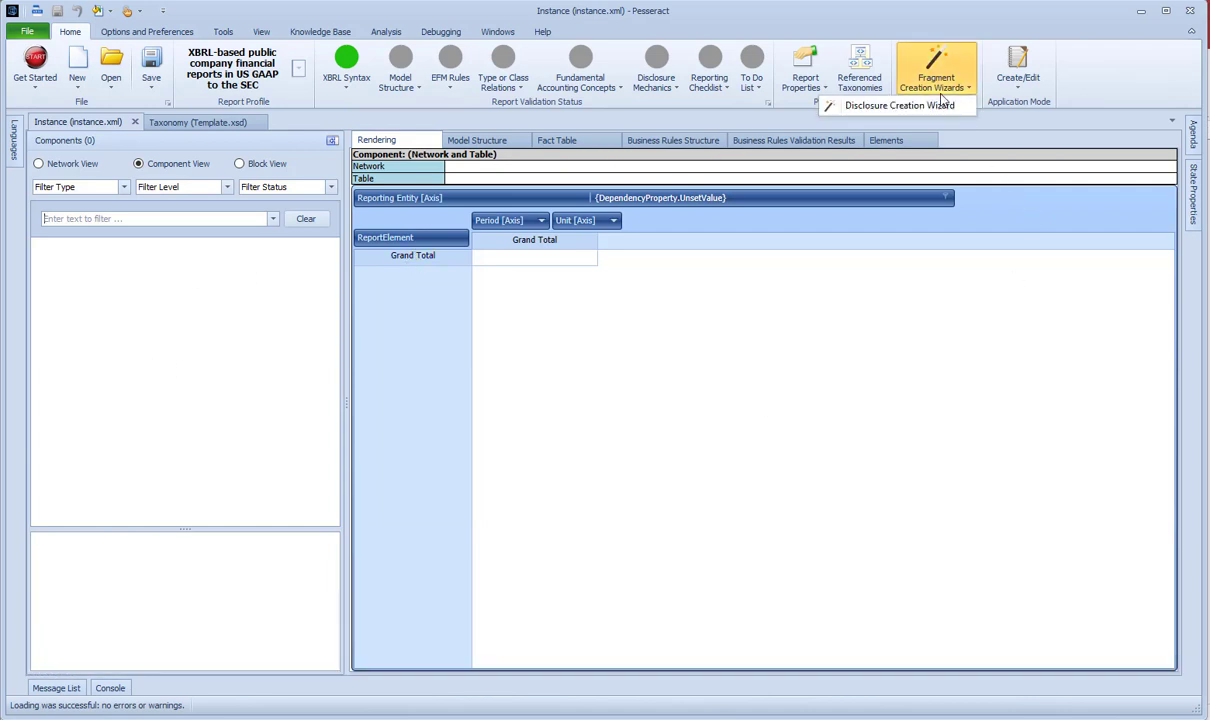
pyautogui.click(938, 110)
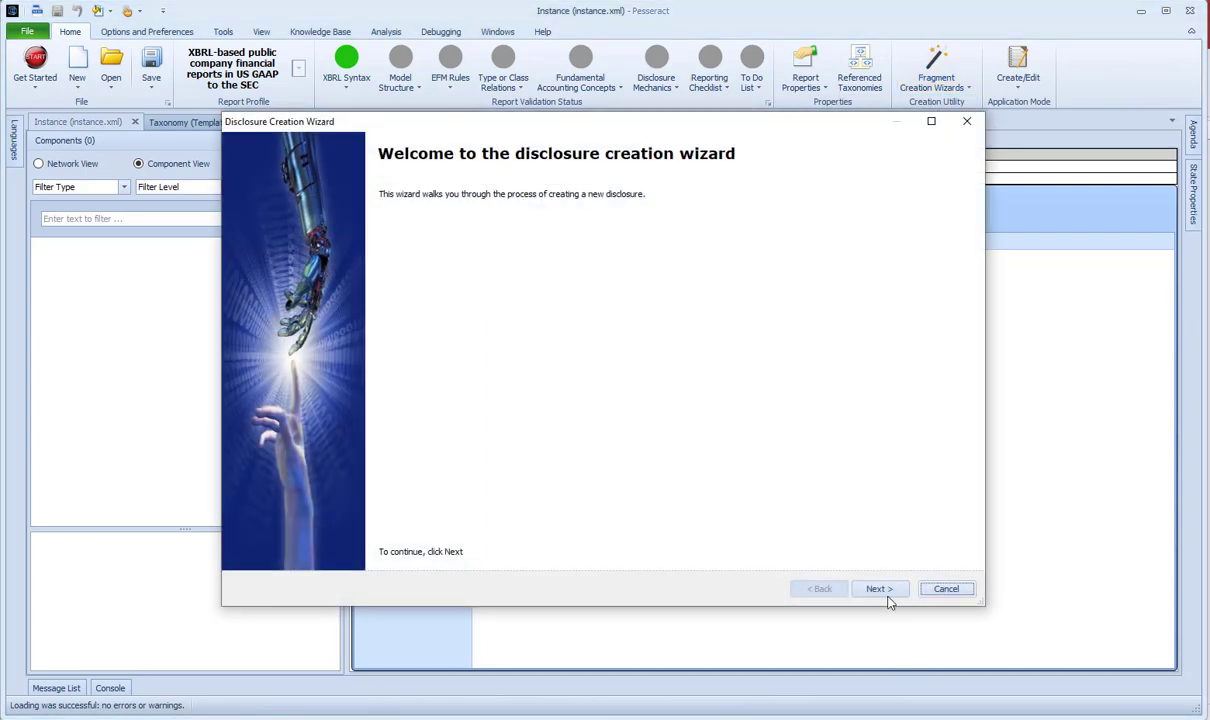
pyautogui.click(887, 596)
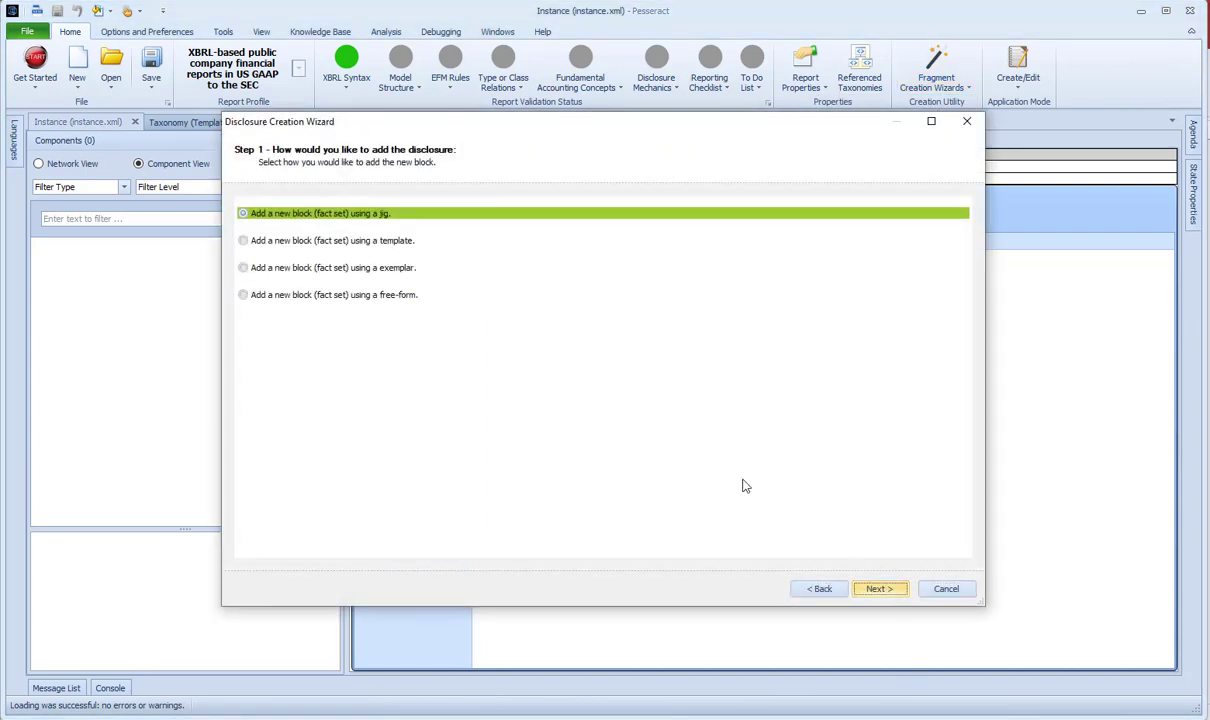
pyautogui.click(880, 589)
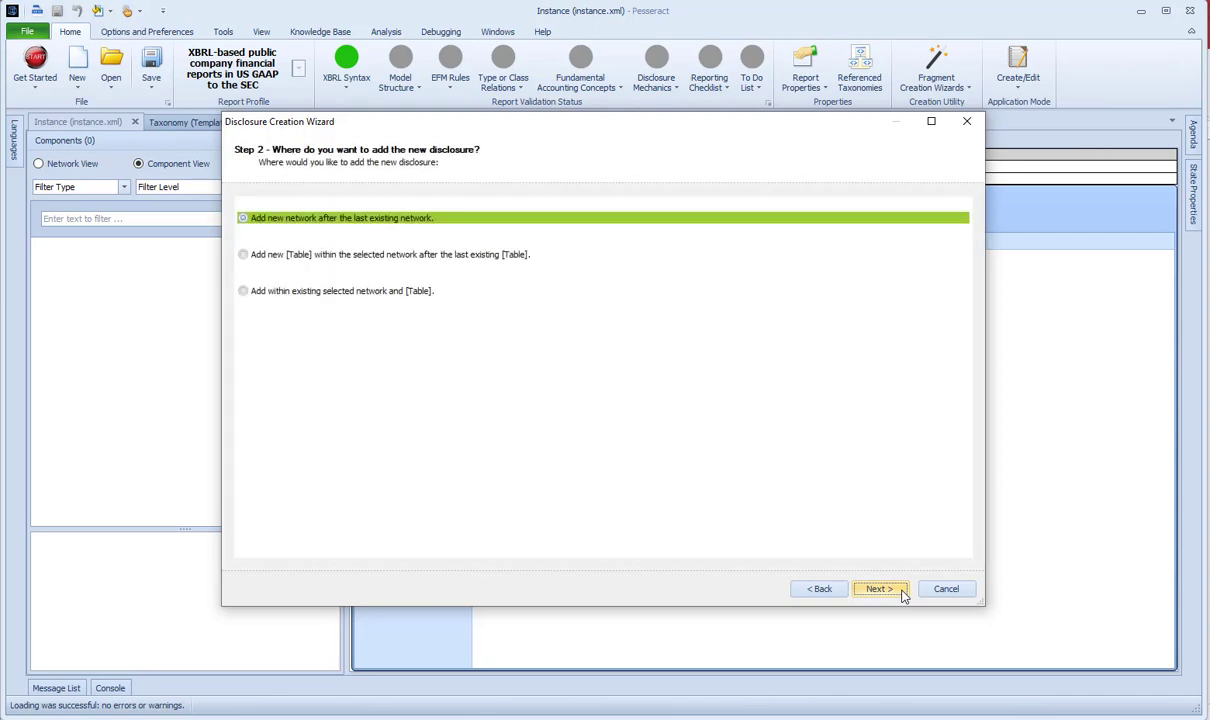
pyautogui.click(880, 589)
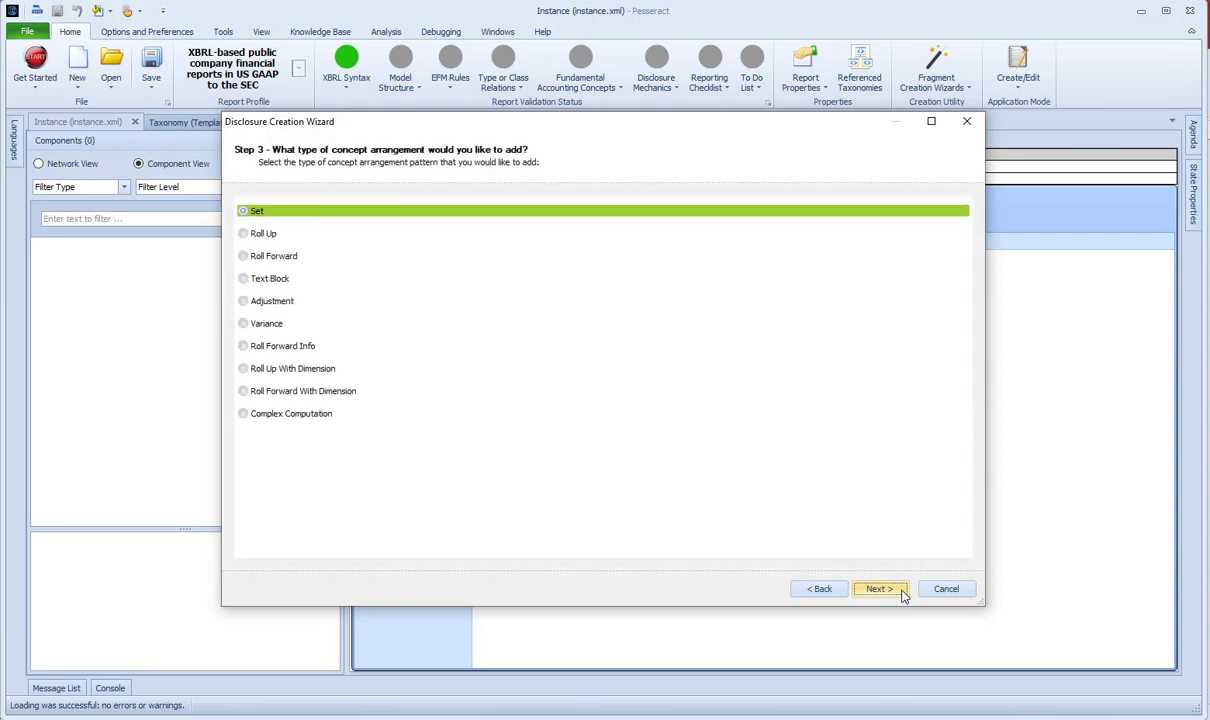
pyautogui.click(262, 234)
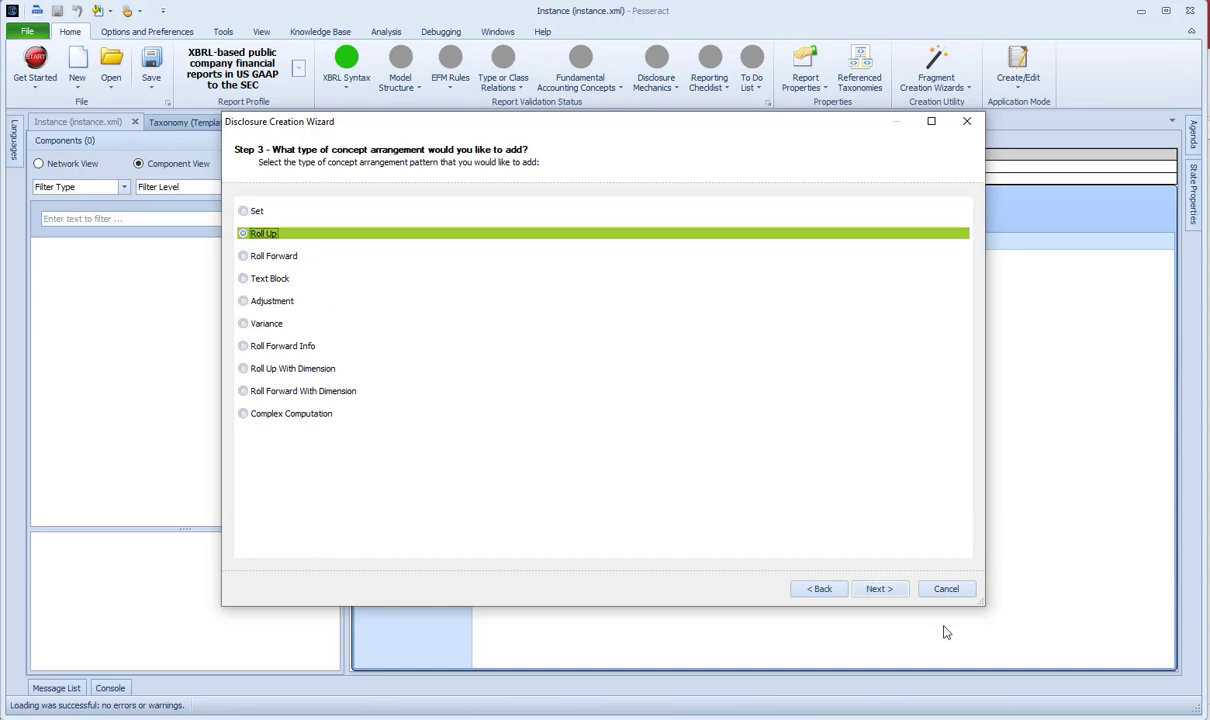
pyautogui.click(885, 592)
pyautogui.click(882, 591)
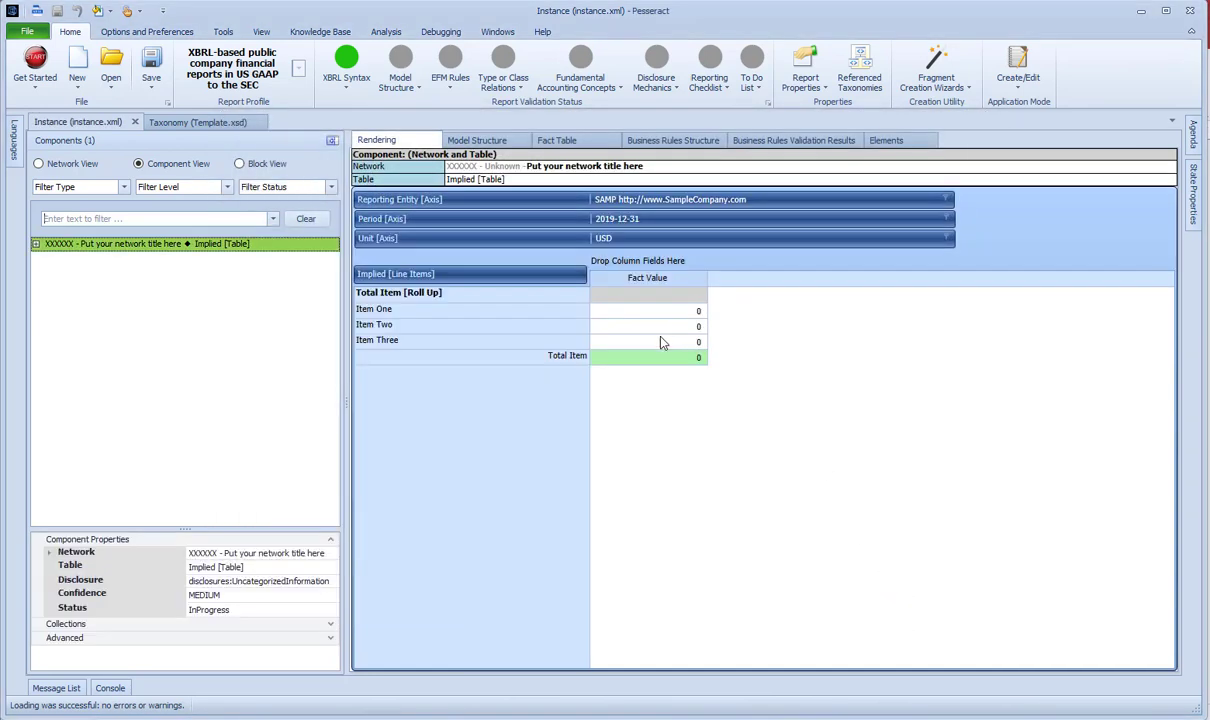
# In the model structure, relabel Item One, Item Two and Item Three as Assets, Liabilities and Equity
pyautogui.click(488, 143)
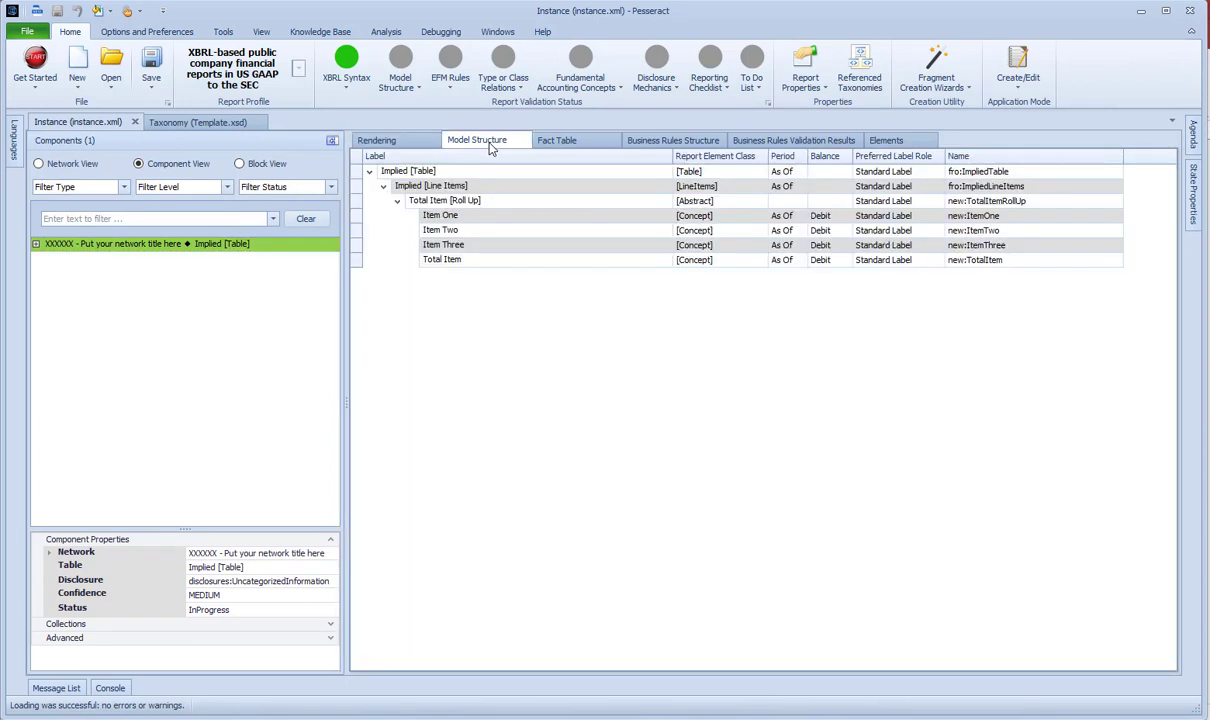
pyautogui.click(443, 219)
pyautogui.click(443, 216)
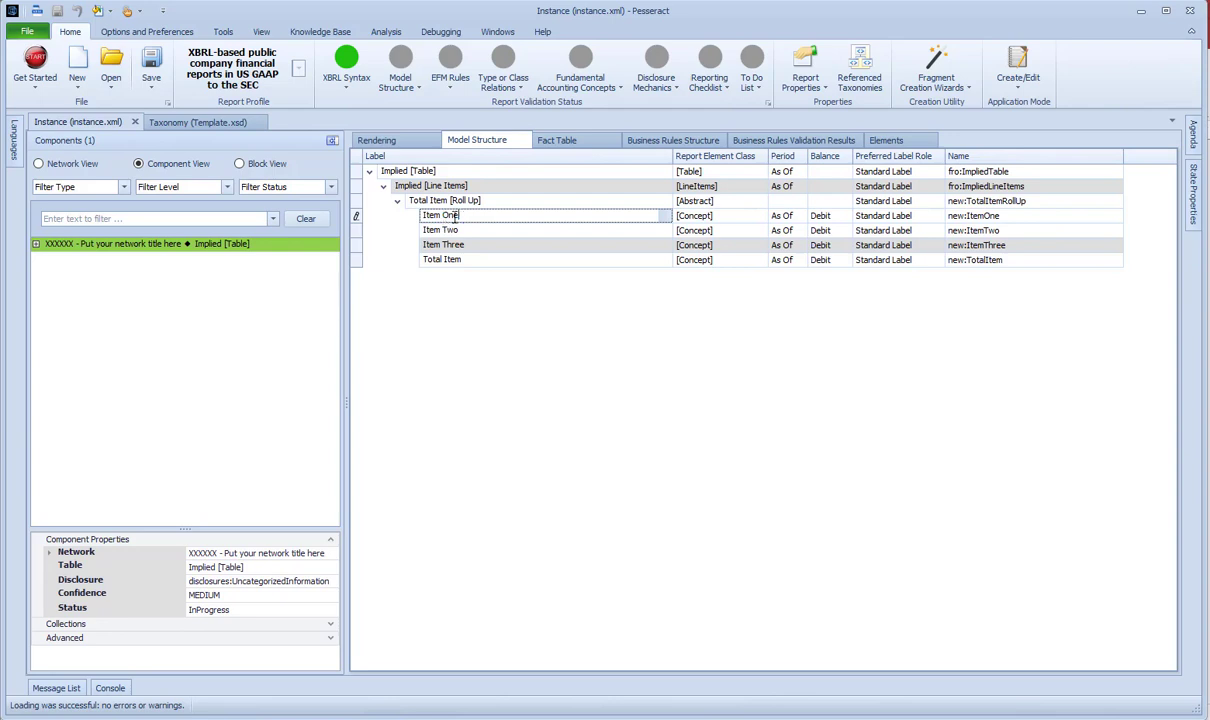
pyautogui.write('Assets')
pyautogui.press('Return')
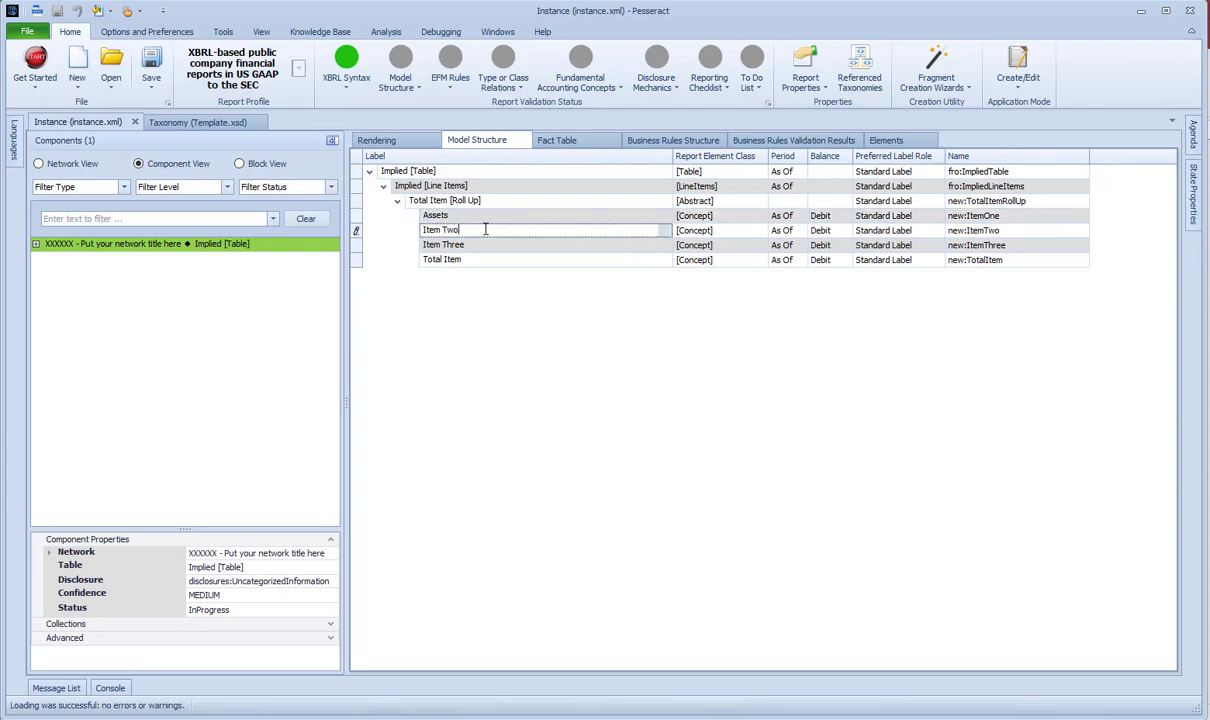
pyautogui.write('Liabilities')
pyautogui.click(466, 246)
pyautogui.write('Equity')
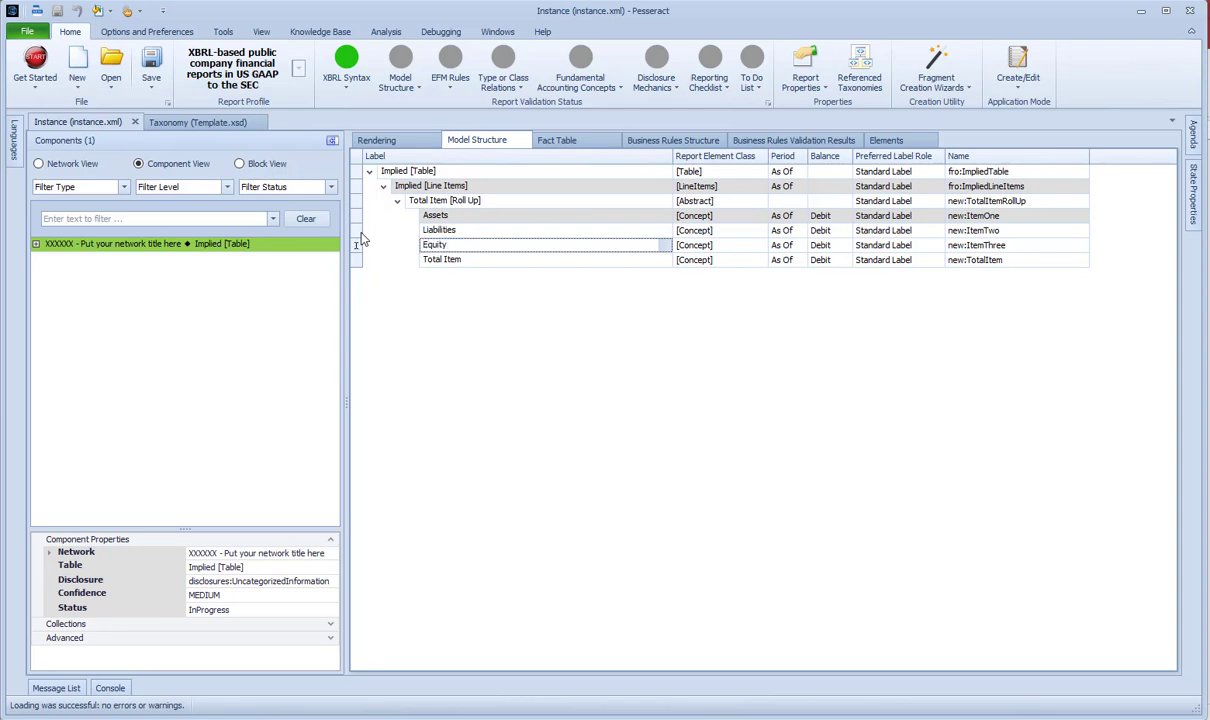
# Delete the Total Item concept from the model structure
pyautogui.click(360, 262)
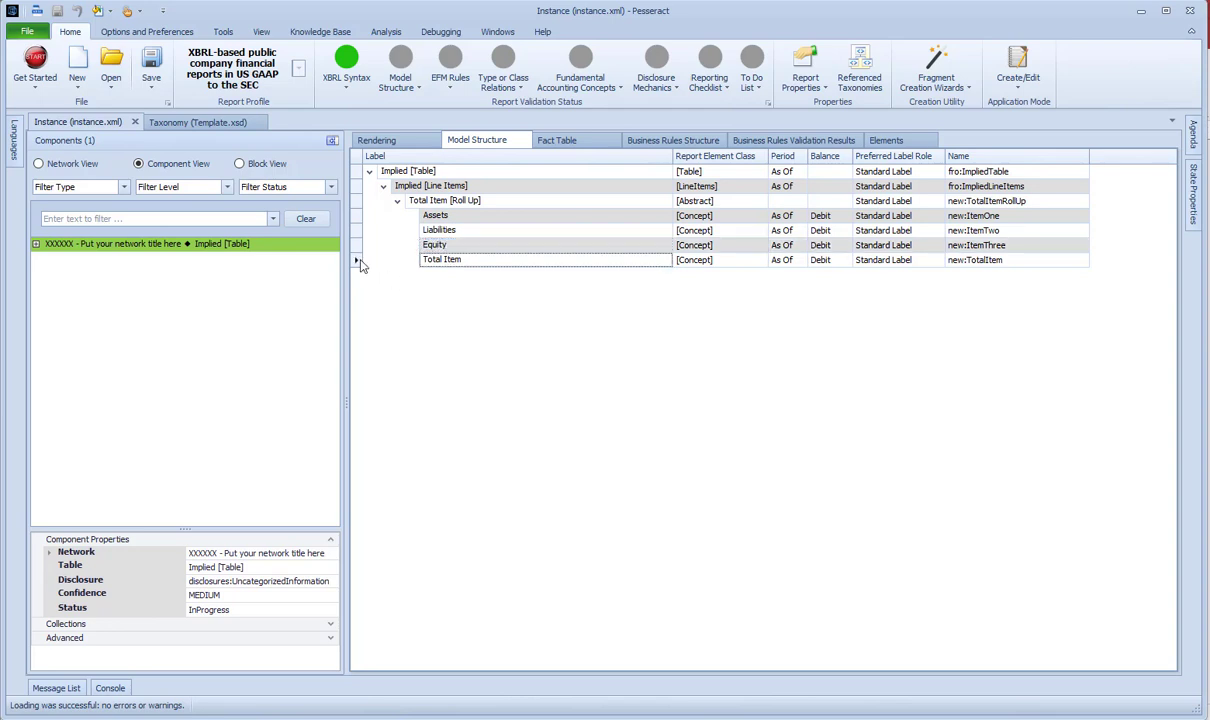
pyautogui.rightClick(362, 265)
pyautogui.click(372, 266)
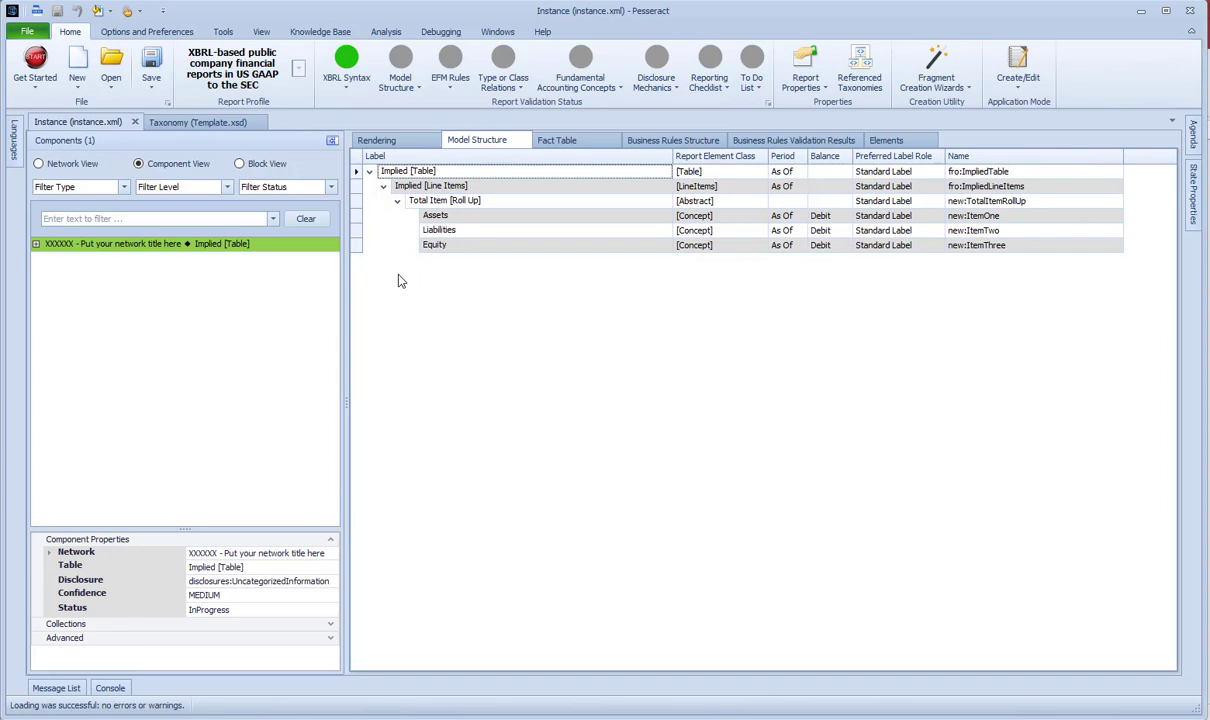
# Relabel the Total Item [Roll Up] abstract as Balance Sheet [Set]
pyautogui.click(430, 201)
pyautogui.moveTo(448, 201); pyautogui.dragTo(314, 190)
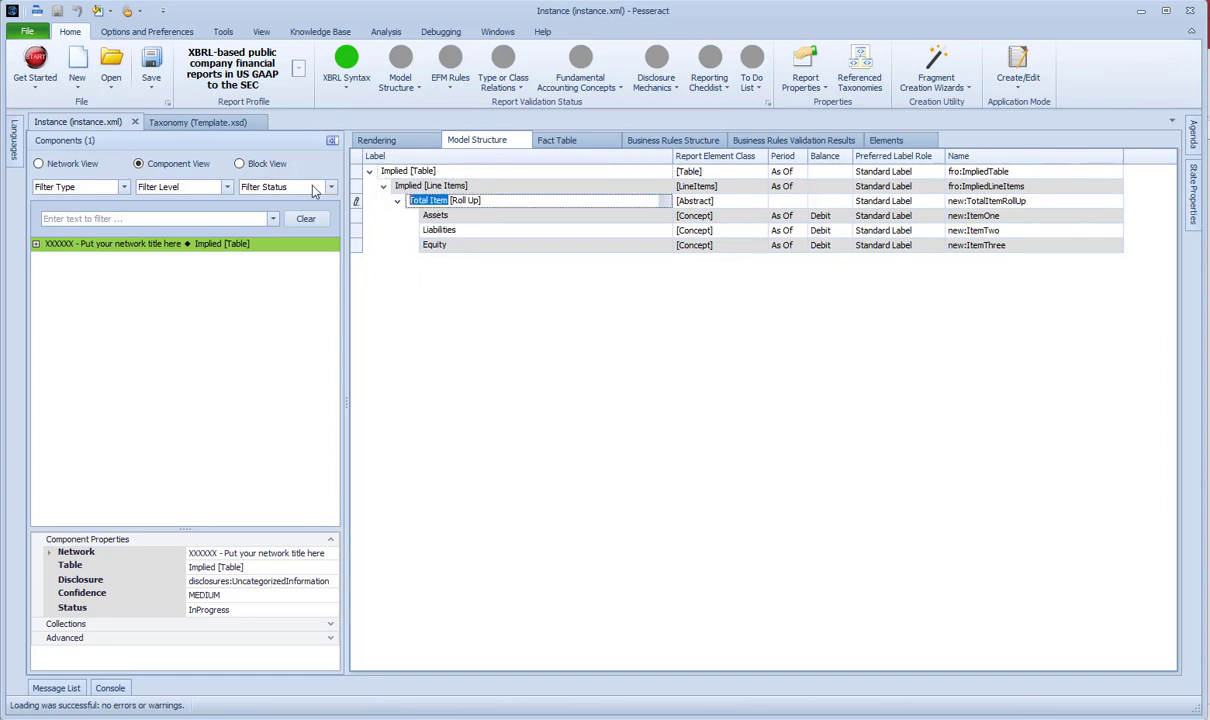
pyautogui.write('Balance Sheet')
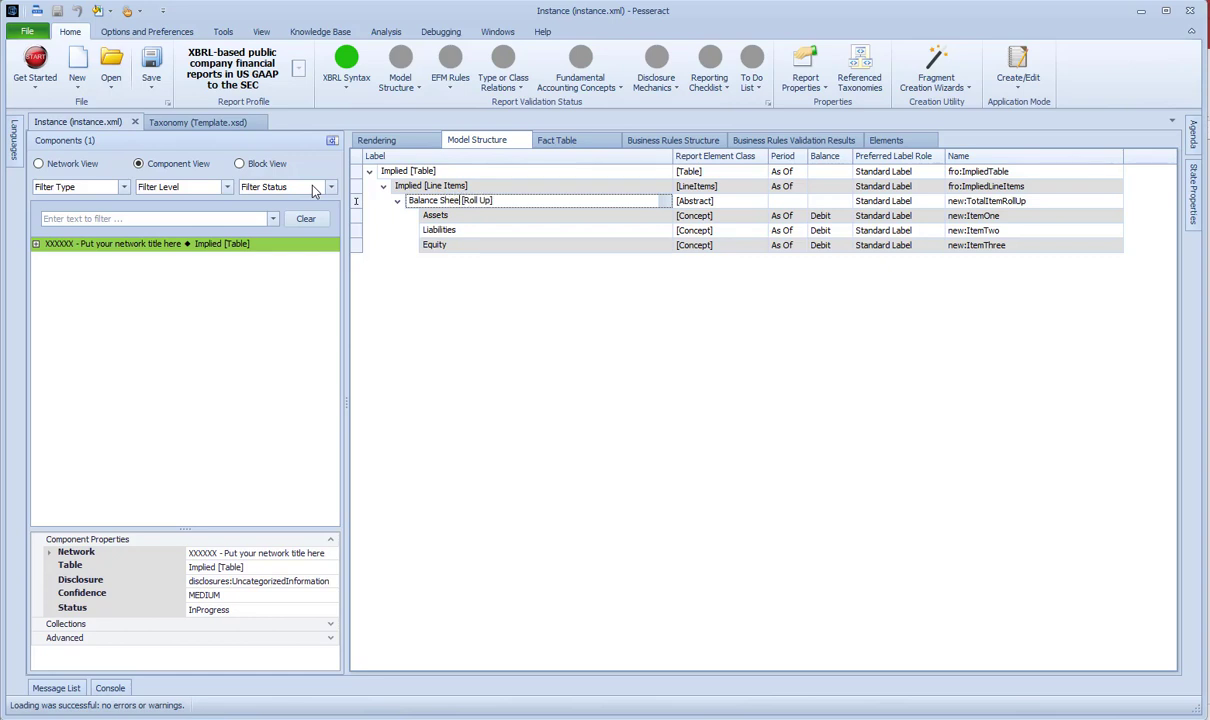
pyautogui.press('Right')
pyautogui.write('Set')
pyautogui.press('Delete')
pyautogui.press('Delete')
pyautogui.press('Delete')
pyautogui.press('Delete')
pyautogui.press('Delete')
pyautogui.press('Delete')
# Relabel the implied line items and table as Balance Sheet [Line Items] and Balance Sheet [Table]
pyautogui.click(413, 186)
pyautogui.doubleClick(400, 186)
pyautogui.write('Balance Sheet')
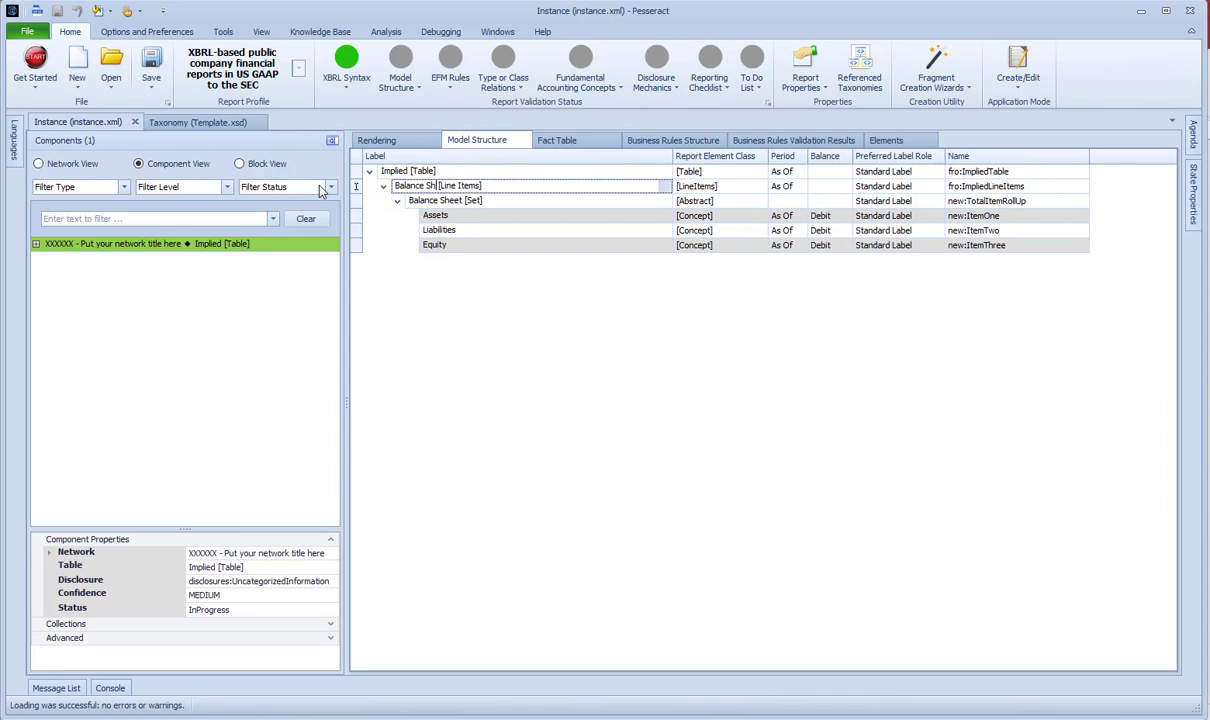
pyautogui.doubleClick(393, 171)
pyautogui.write('Balance Sheet')
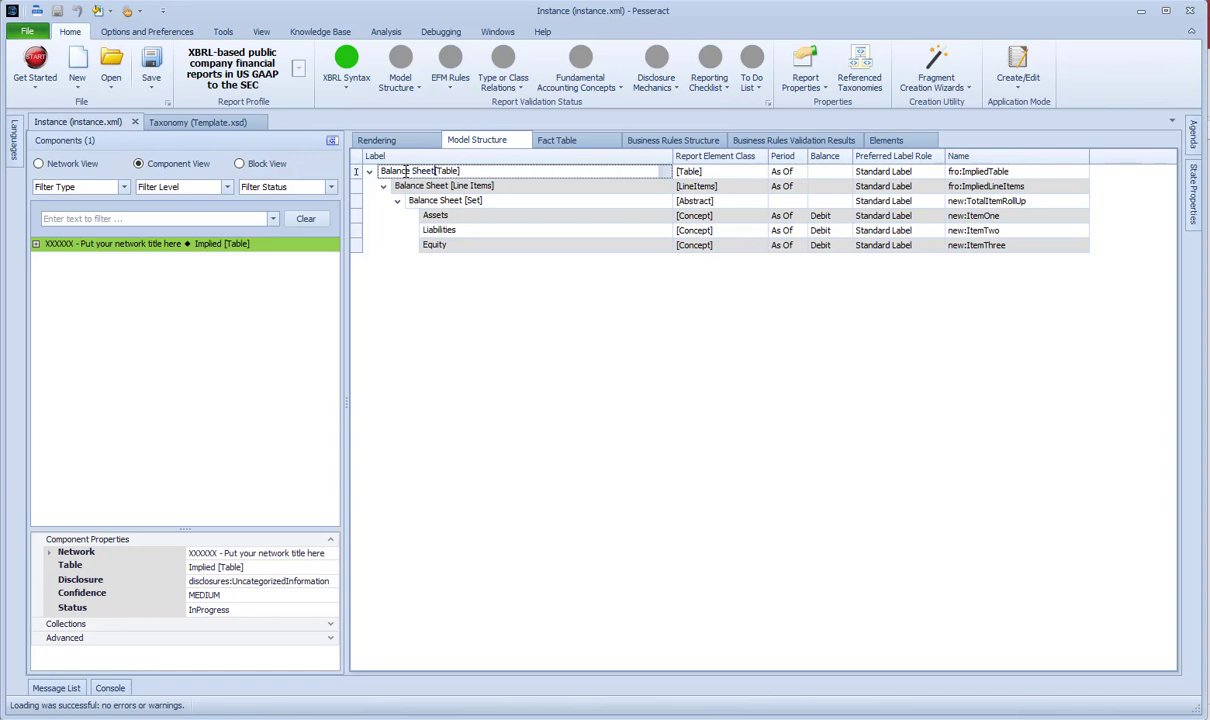
# Set the balance type of the Equity and Liabilities concepts to Credit
pyautogui.click(984, 246)
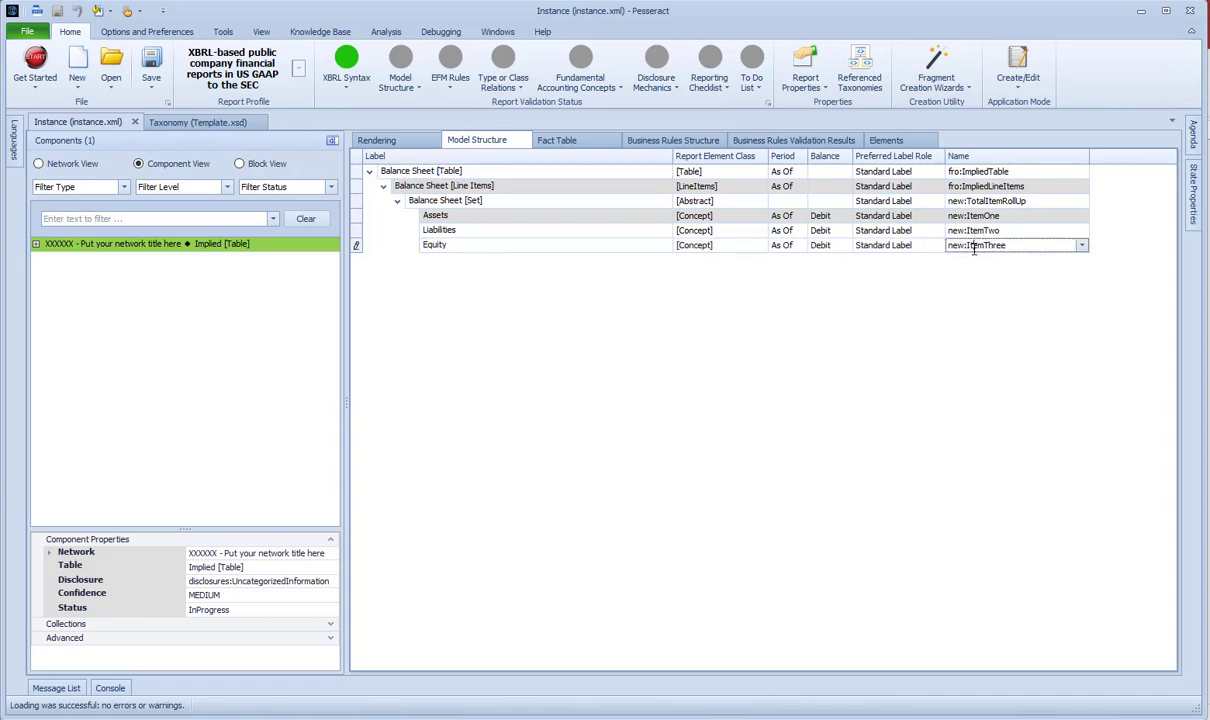
pyautogui.press('Escape')
pyautogui.click(838, 249)
pyautogui.click(838, 261)
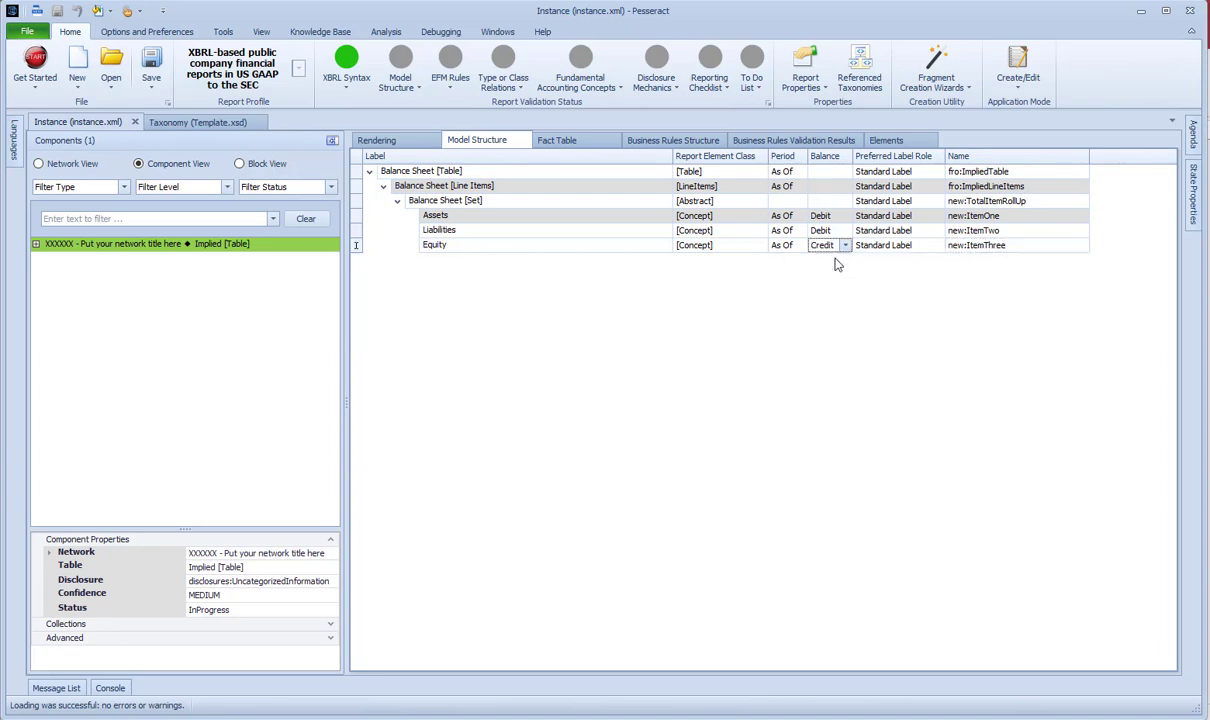
pyautogui.click(822, 230)
pyautogui.click(829, 248)
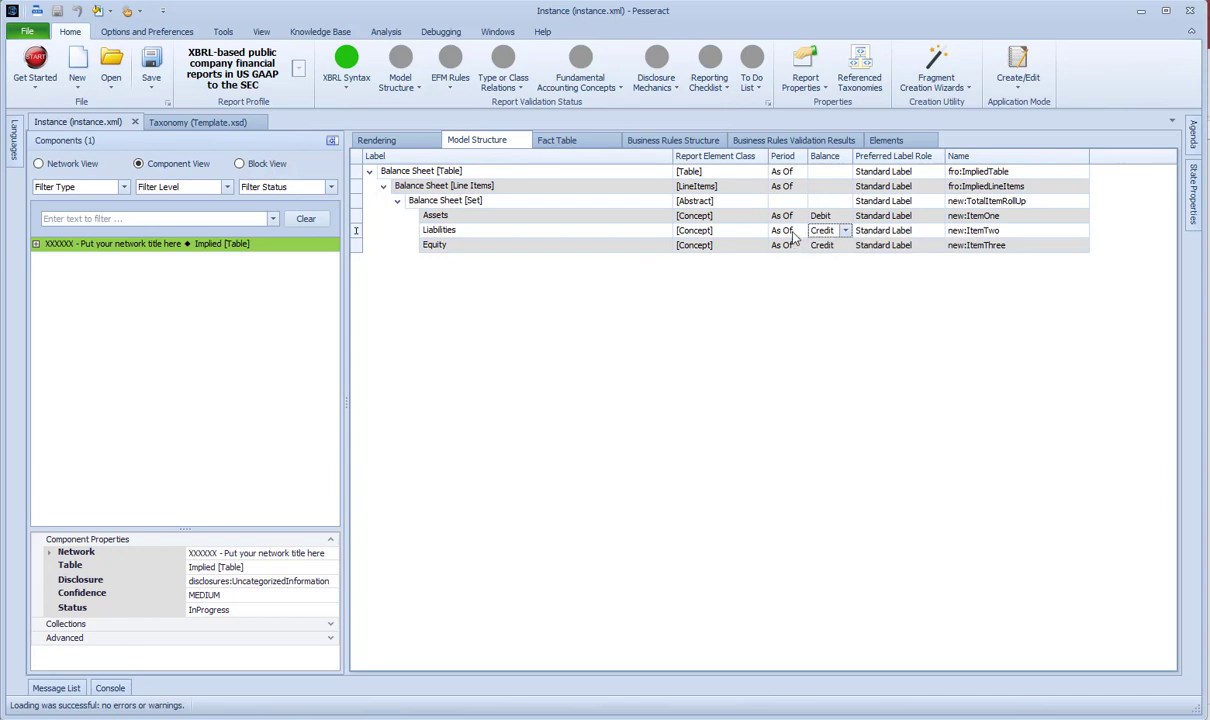
# Change the element names of the three concepts to new:Assets, new:Liabilities and new:Equity to match their labels
pyautogui.click(968, 216)
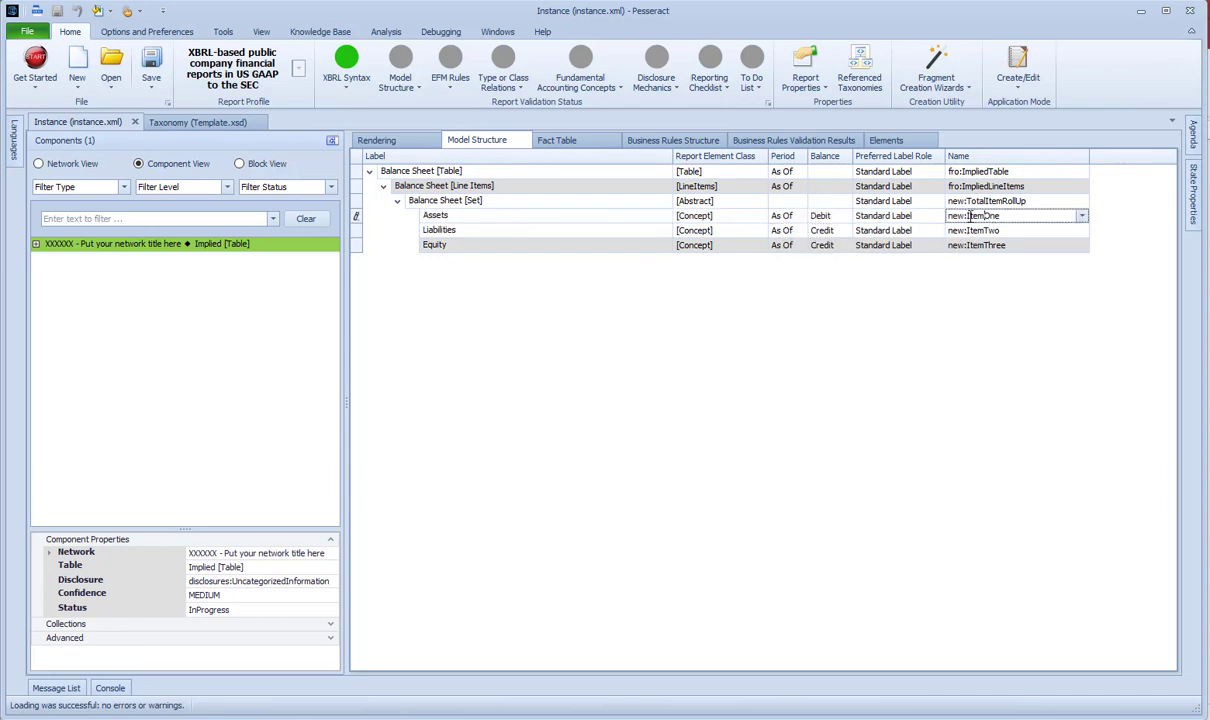
pyautogui.doubleClick(970, 216)
pyautogui.write('Assets')
pyautogui.click(955, 230)
pyautogui.moveTo(995, 230); pyautogui.dragTo(1000, 230)
pyautogui.doubleClick(1000, 230)
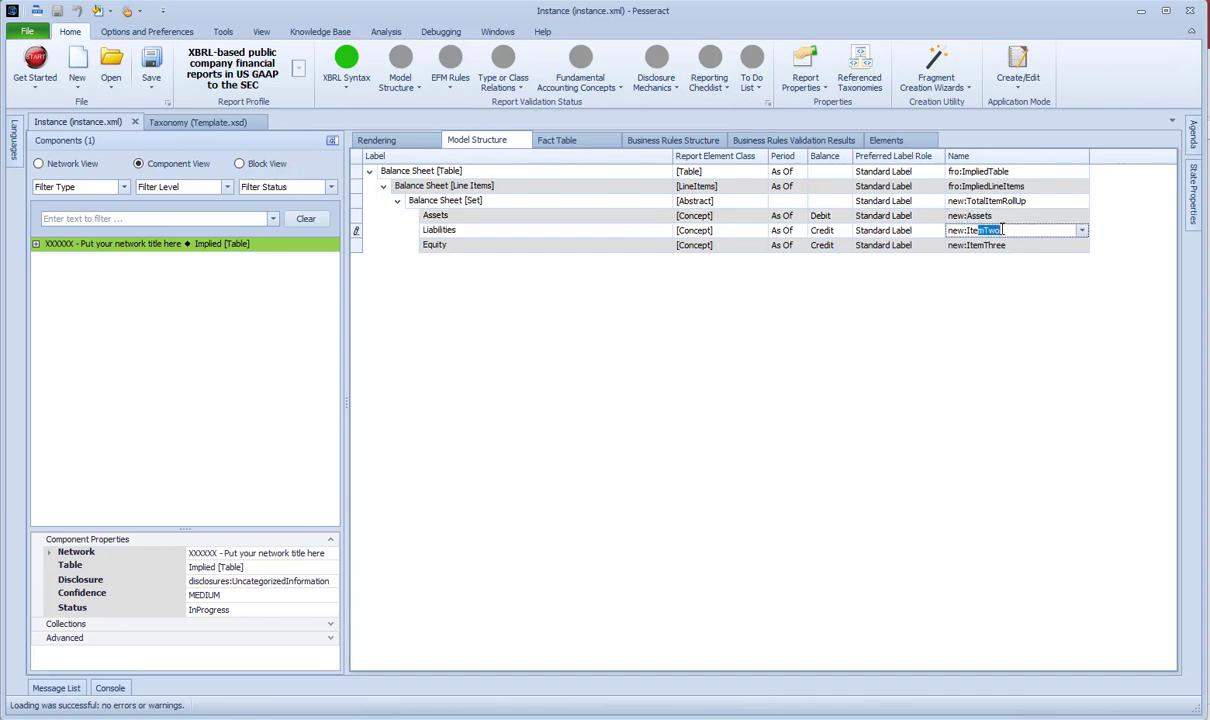
pyautogui.write('Liabilities')
pyautogui.click(962, 245)
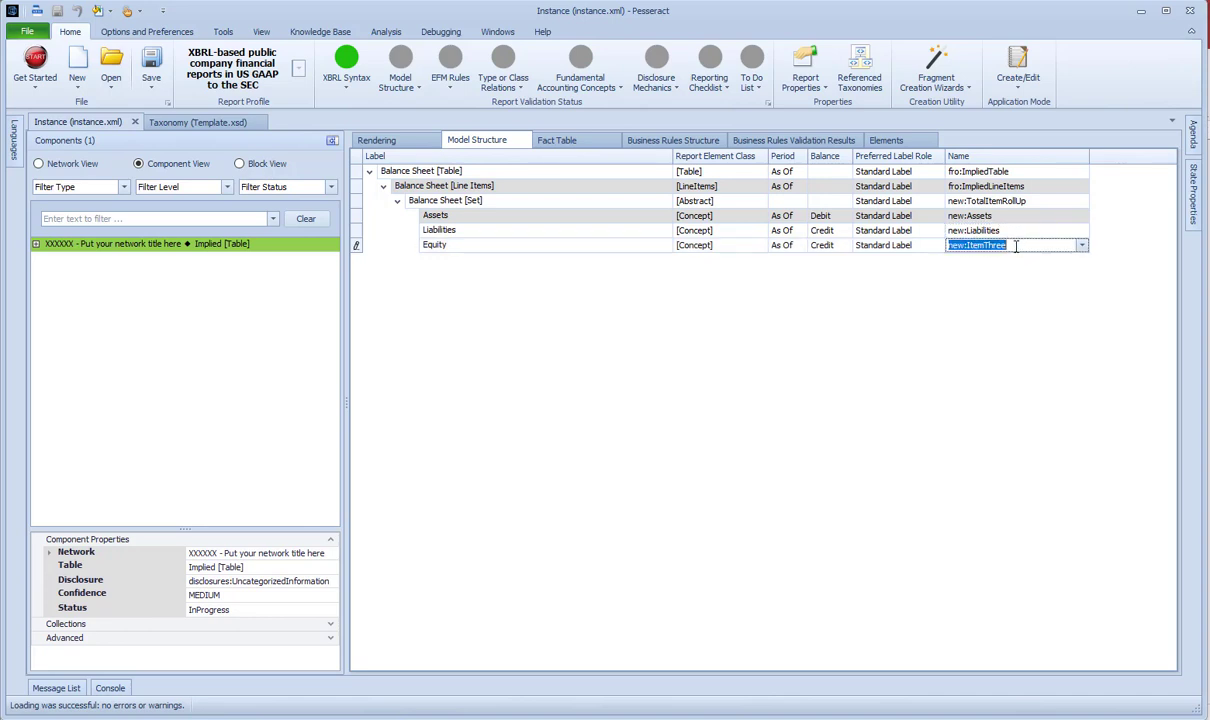
pyautogui.click(977, 246)
pyautogui.hotkey('shift', 'End')
pyautogui.write('Equity')
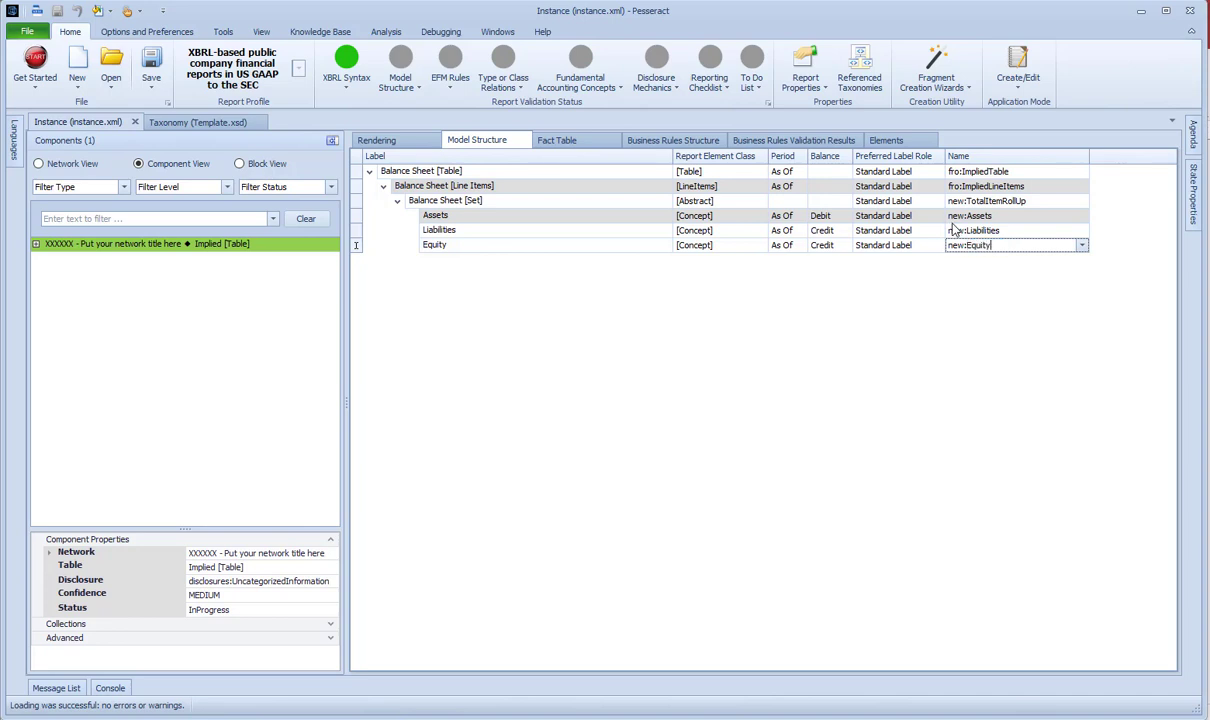
pyautogui.click(995, 230)
# In the rendered balance sheet, enter fact values of 5000 for Assets, 1000 for Liabilities and 4000 for Equity
pyautogui.click(377, 140)
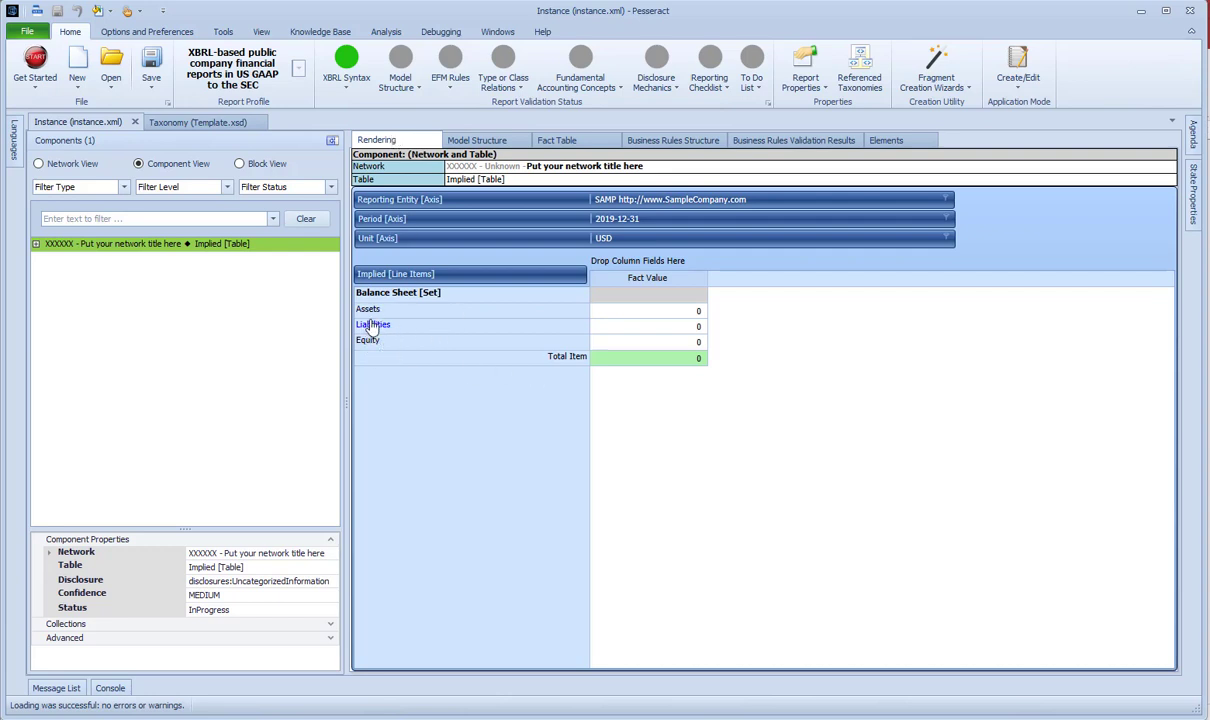
pyautogui.click(683, 315)
pyautogui.write('5000')
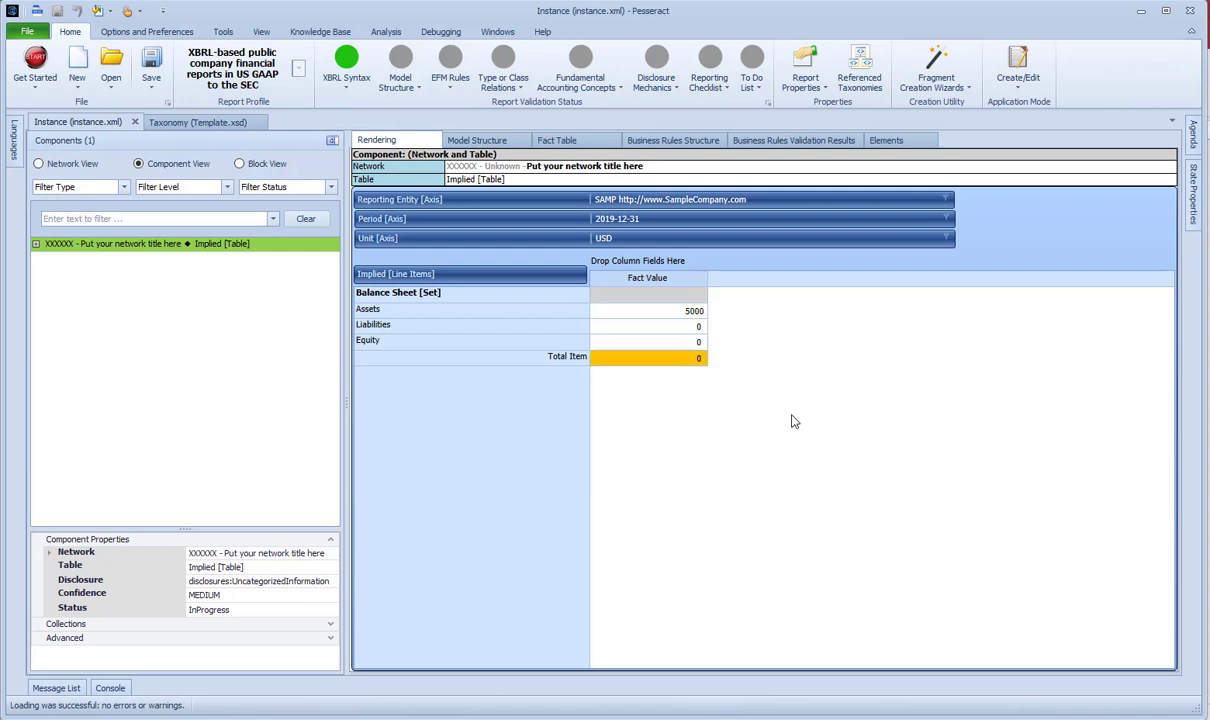
pyautogui.click(704, 329)
pyautogui.write('1000')
pyautogui.click(700, 342)
pyautogui.write('4000')
pyautogui.click(695, 358)
# Review the balance sheet's model structure and fact table, and return to its rendering
pyautogui.click(477, 140)
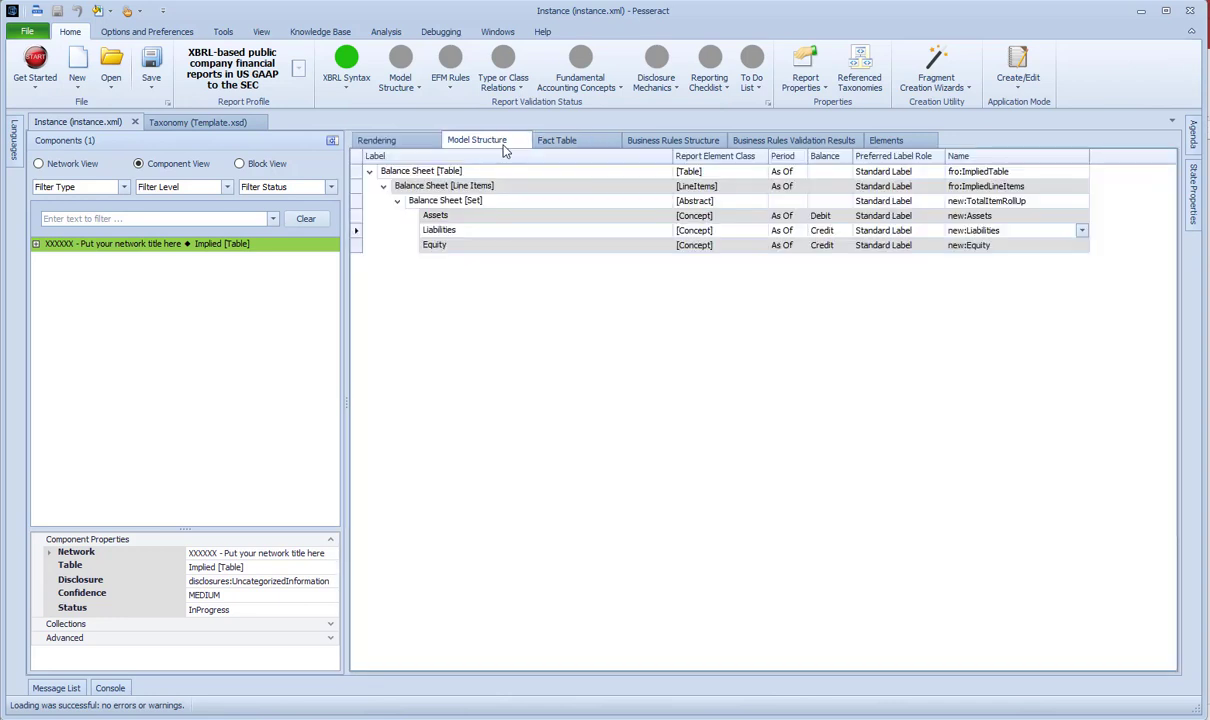
pyautogui.click(557, 140)
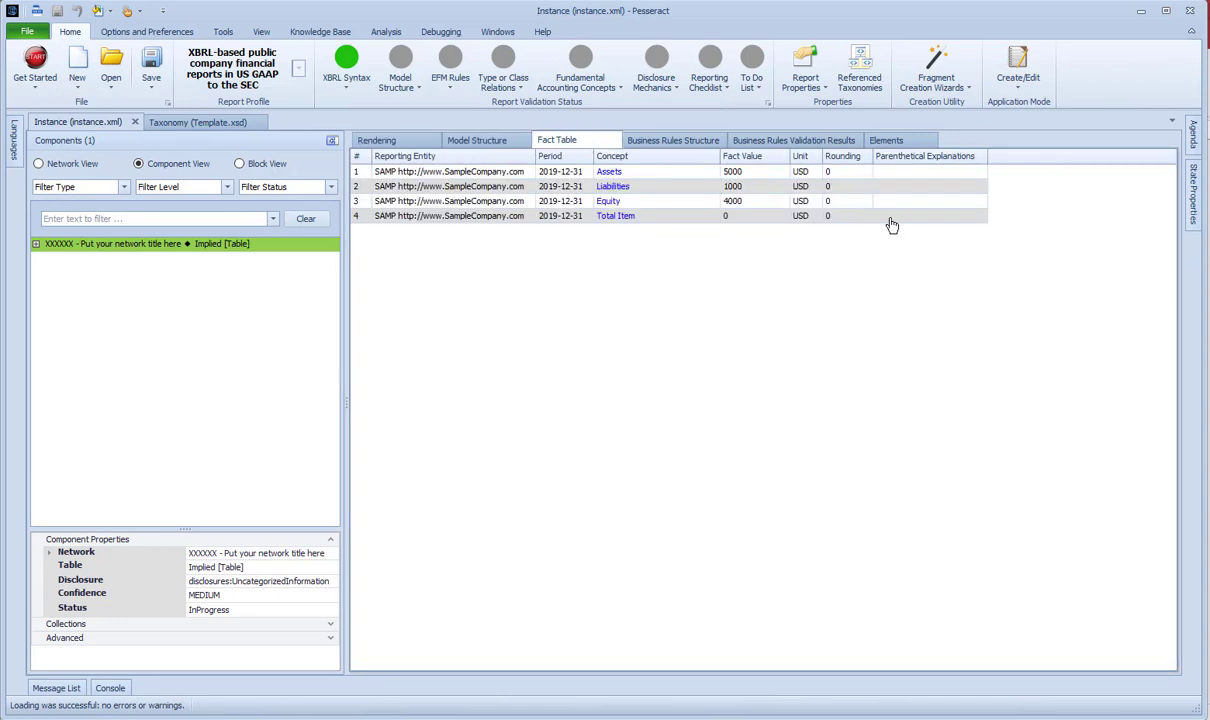
pyautogui.click(480, 142)
pyautogui.click(413, 145)
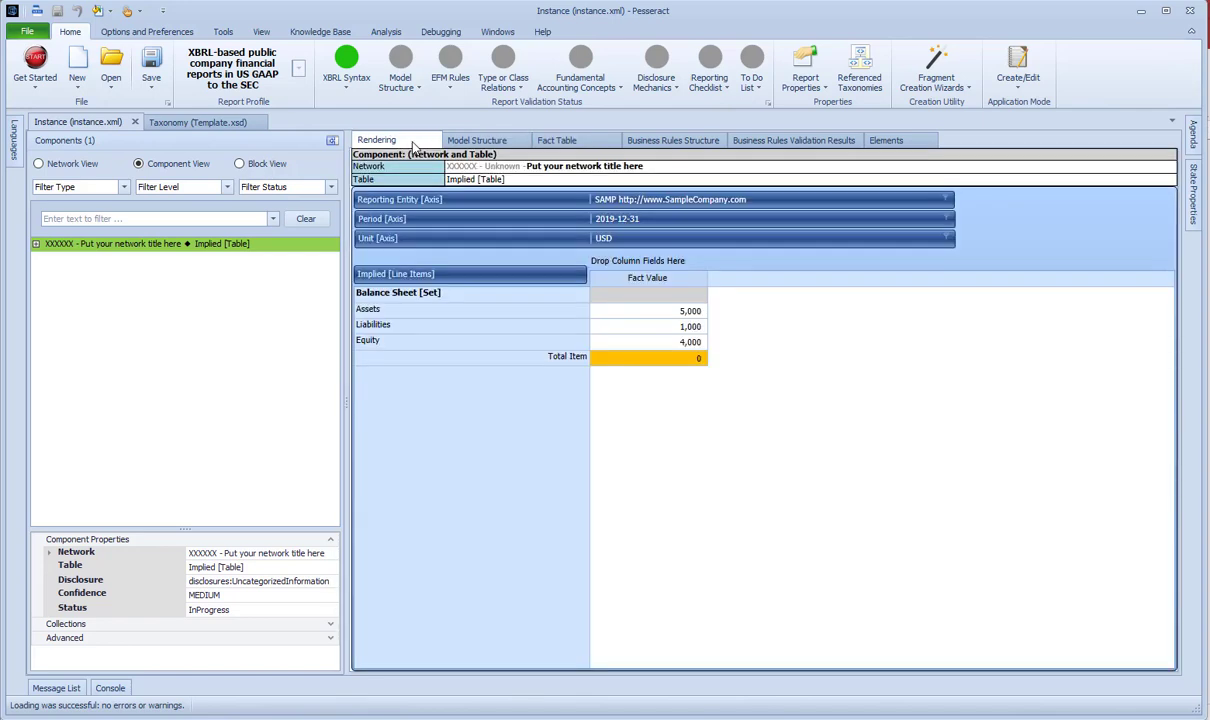
# Compare the balance sheet's rendering, model structure, fact table and business rules structure
pyautogui.click(477, 140)
pyautogui.click(565, 140)
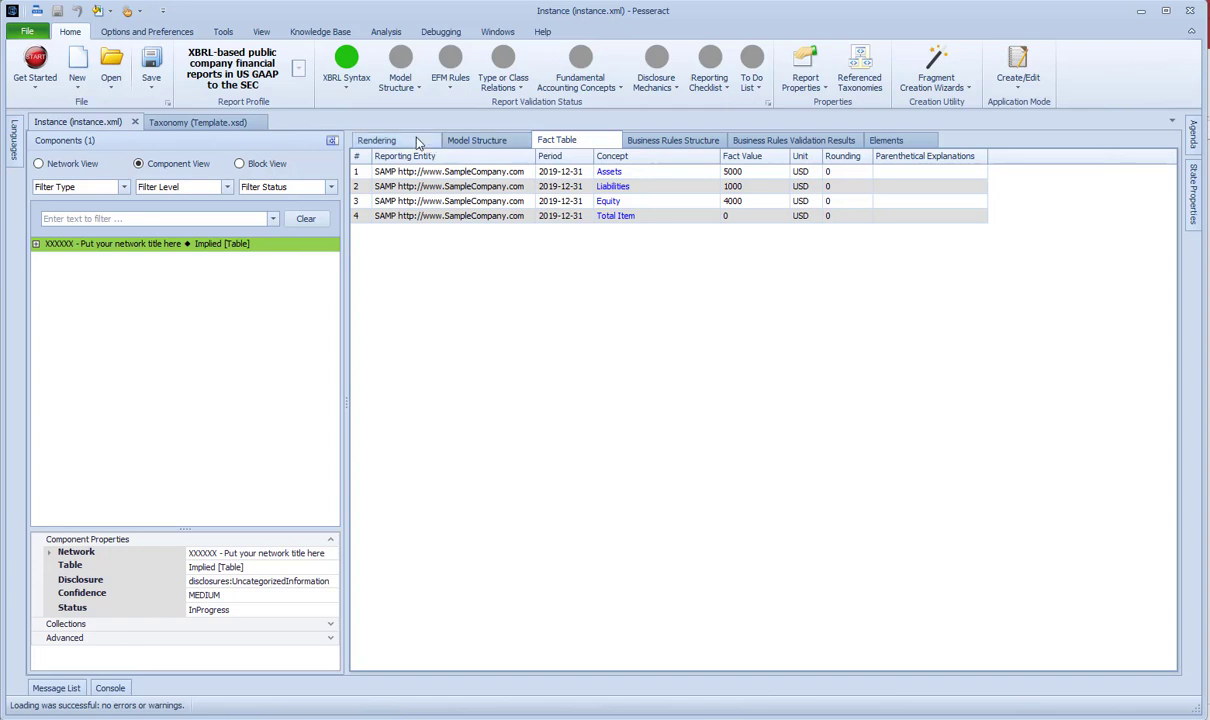
pyautogui.click(478, 142)
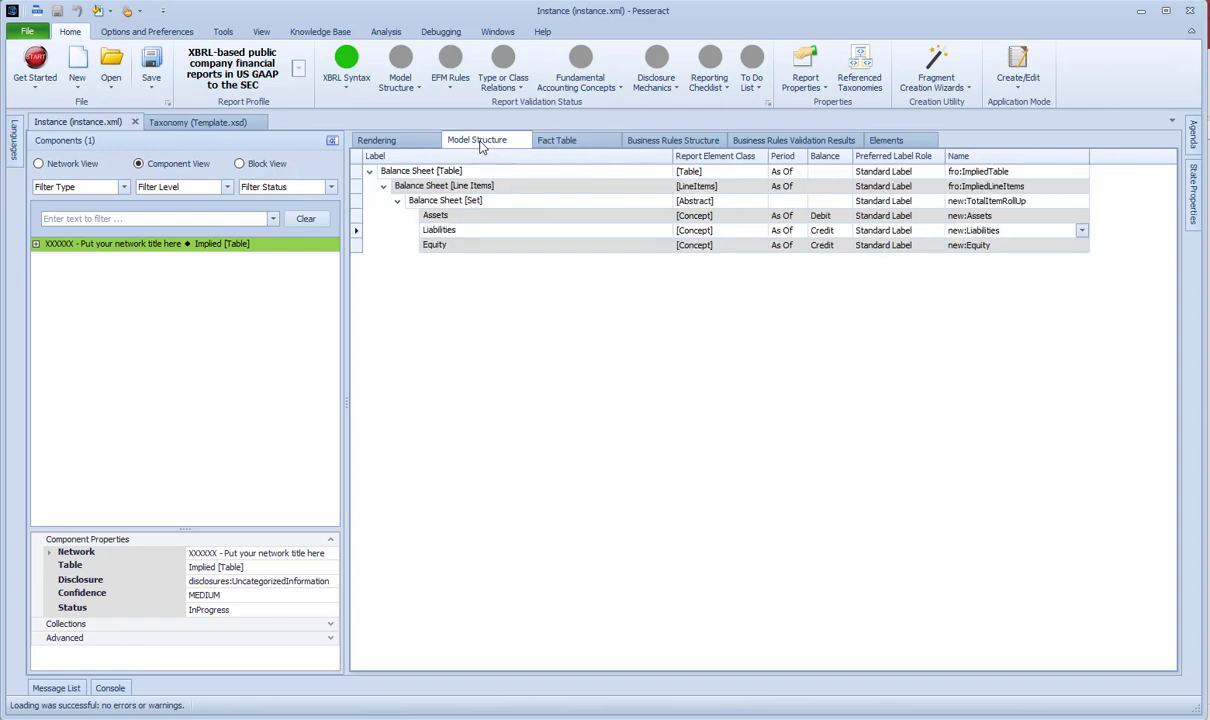
pyautogui.click(388, 145)
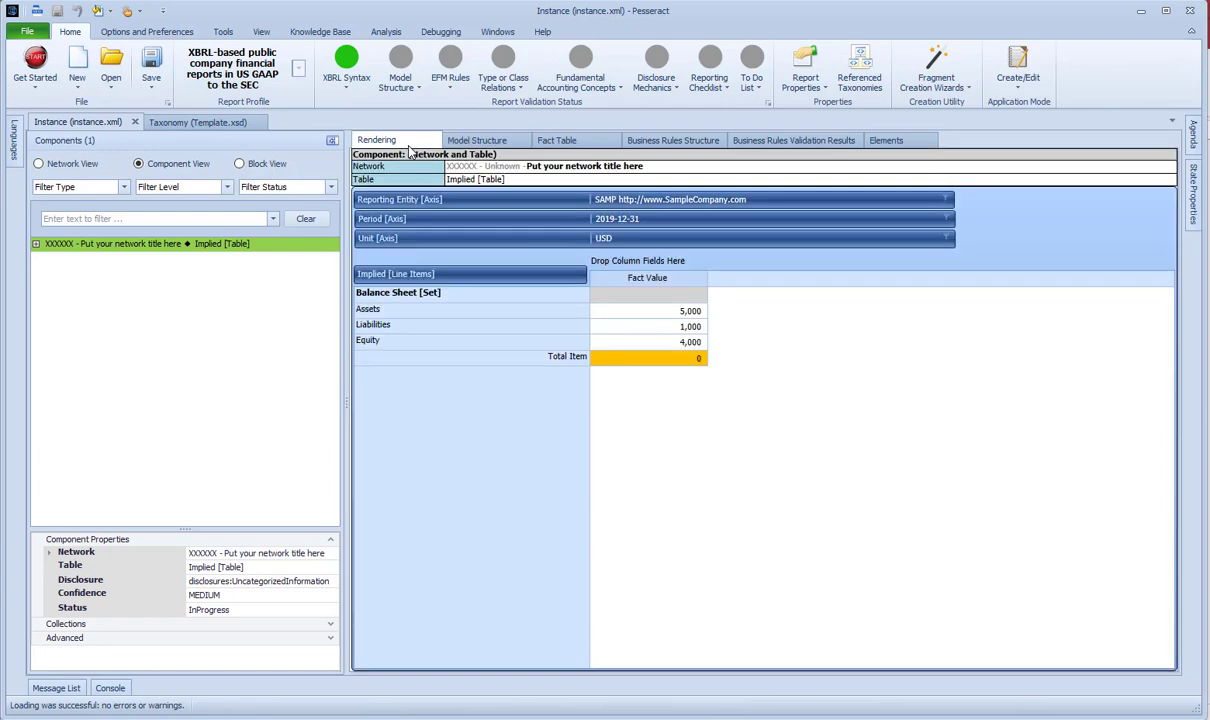
pyautogui.click(465, 142)
pyautogui.click(565, 142)
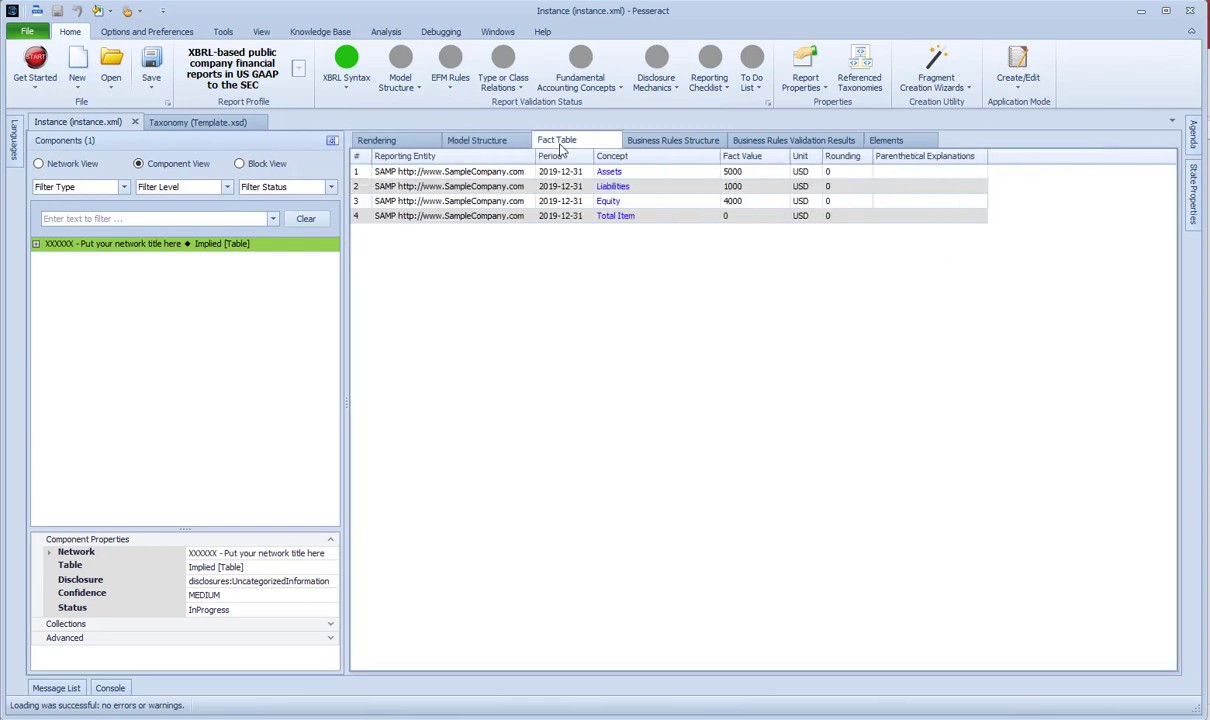
pyautogui.click(662, 142)
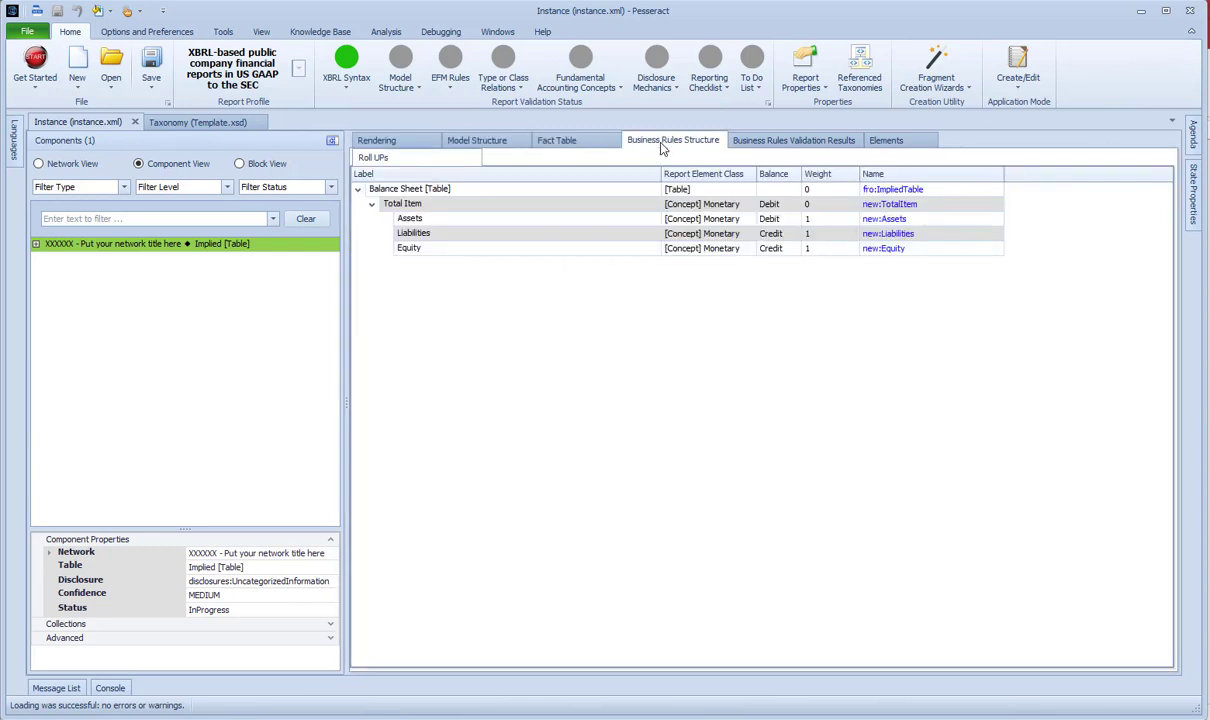
pyautogui.click(567, 145)
pyautogui.click(504, 145)
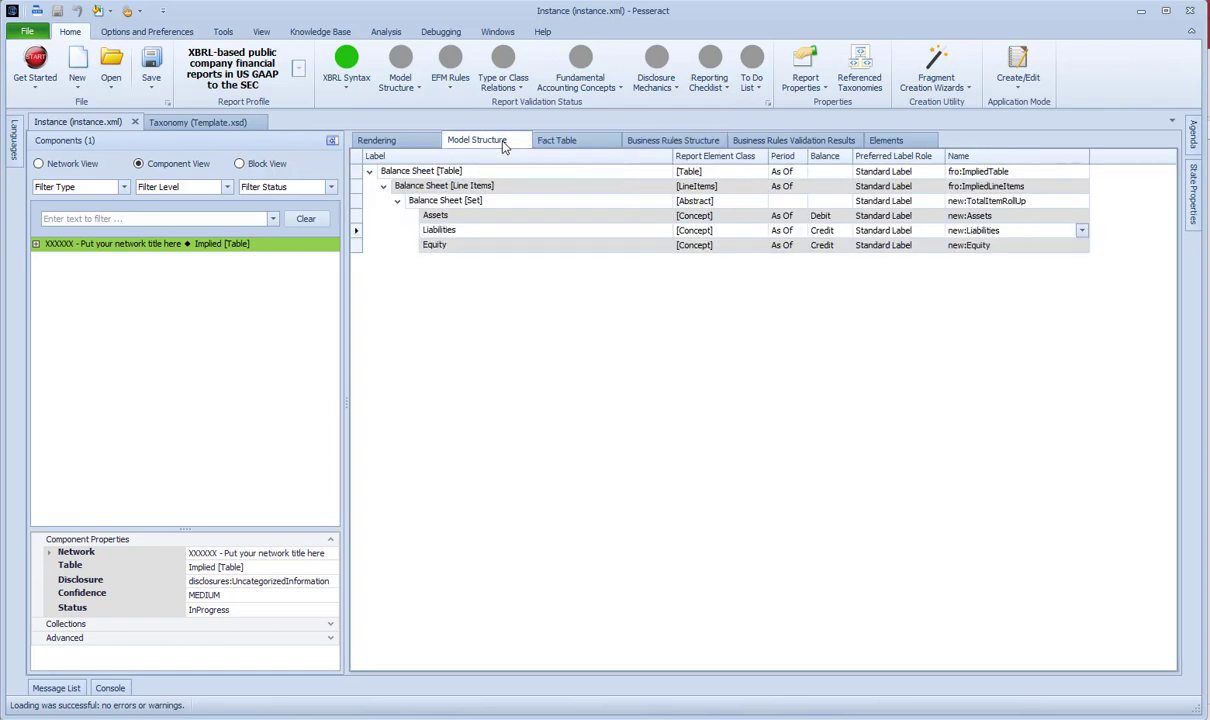
pyautogui.click(384, 145)
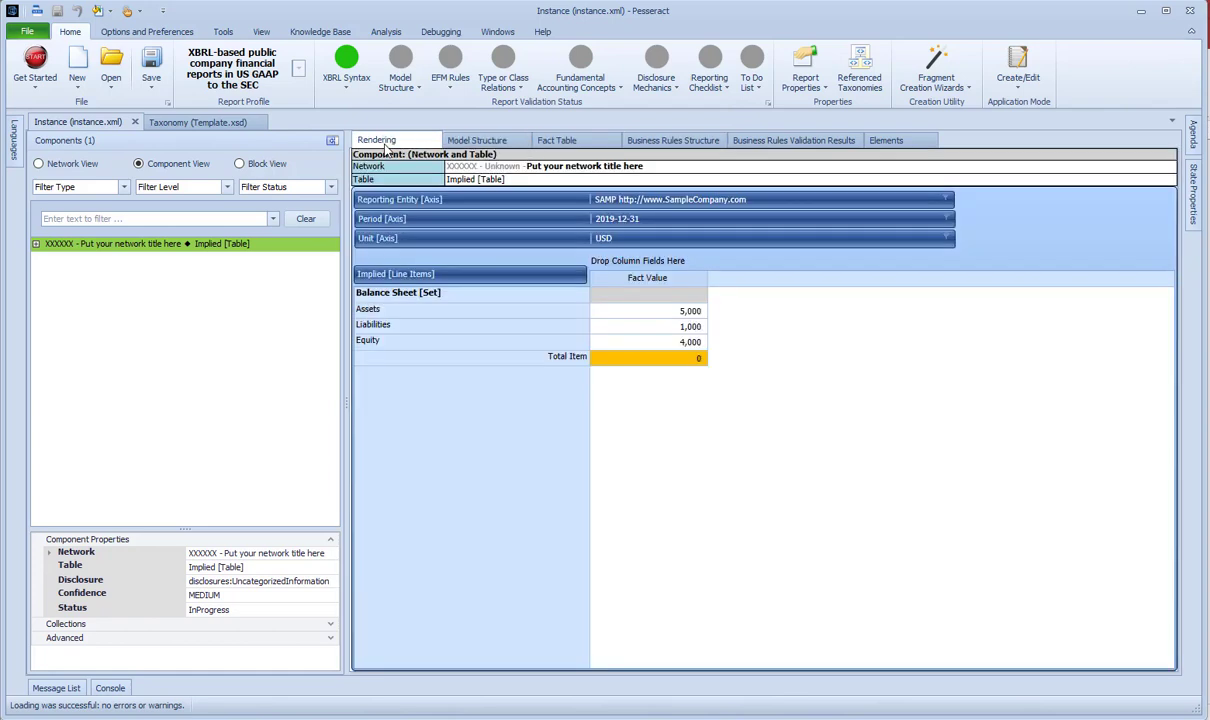
pyautogui.click(488, 146)
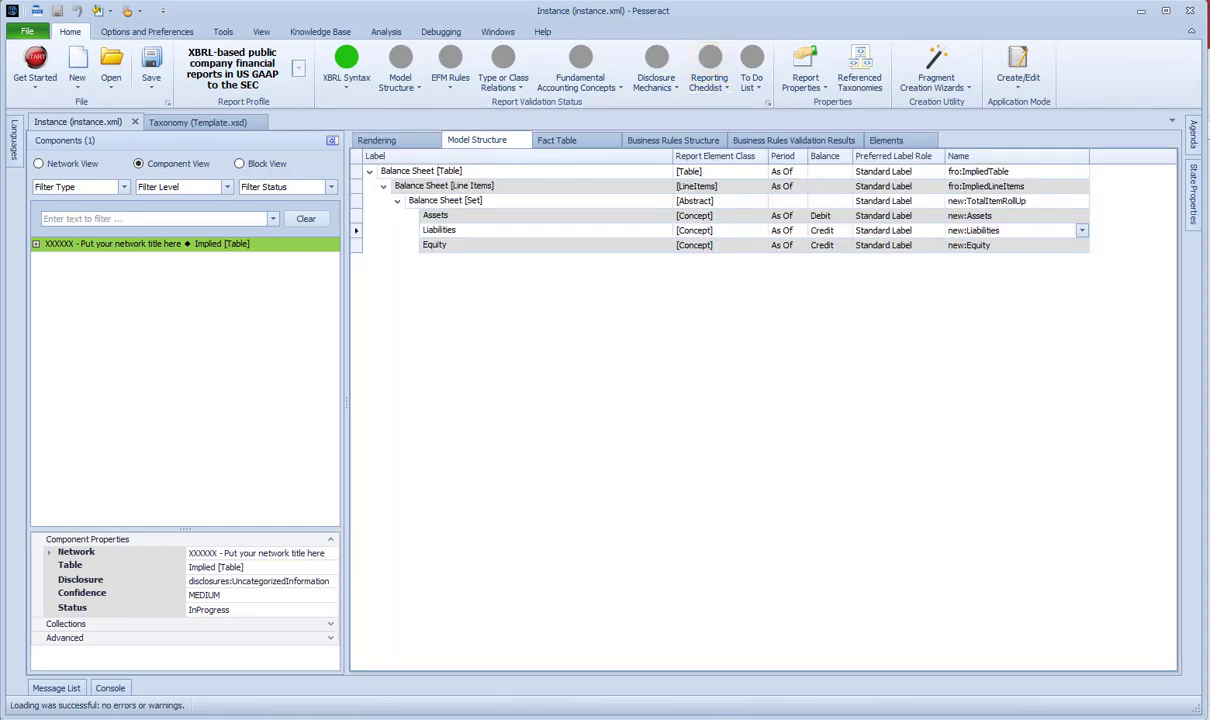
# Switch to the Accounting Equation database in Access and examine the Assets, Liabilities and Equity rows among its report elements
pyautogui.click(870, 700)
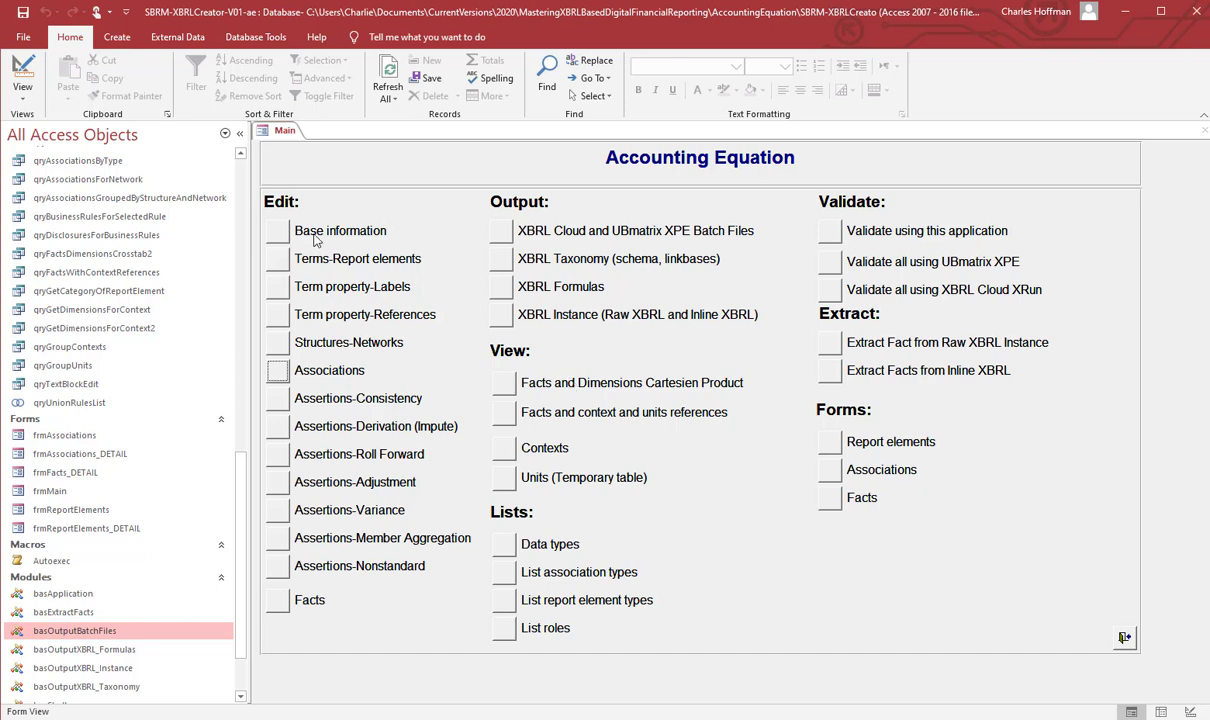
pyautogui.click(239, 133)
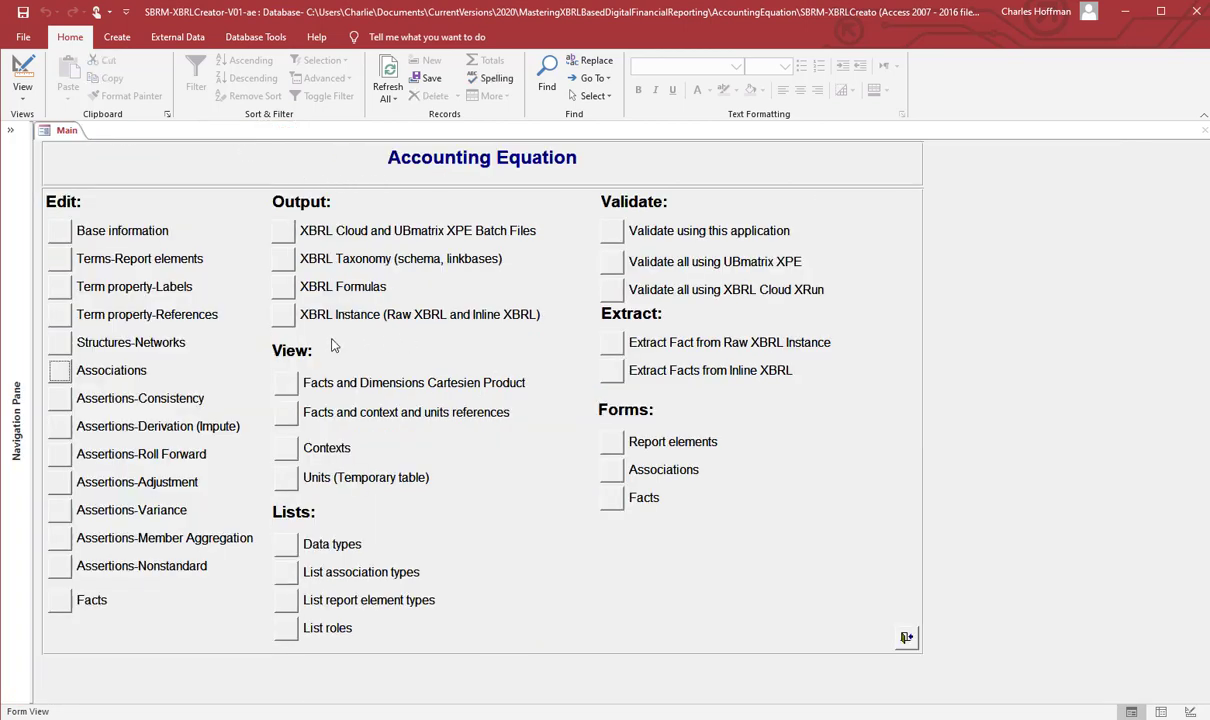
pyautogui.click(67, 265)
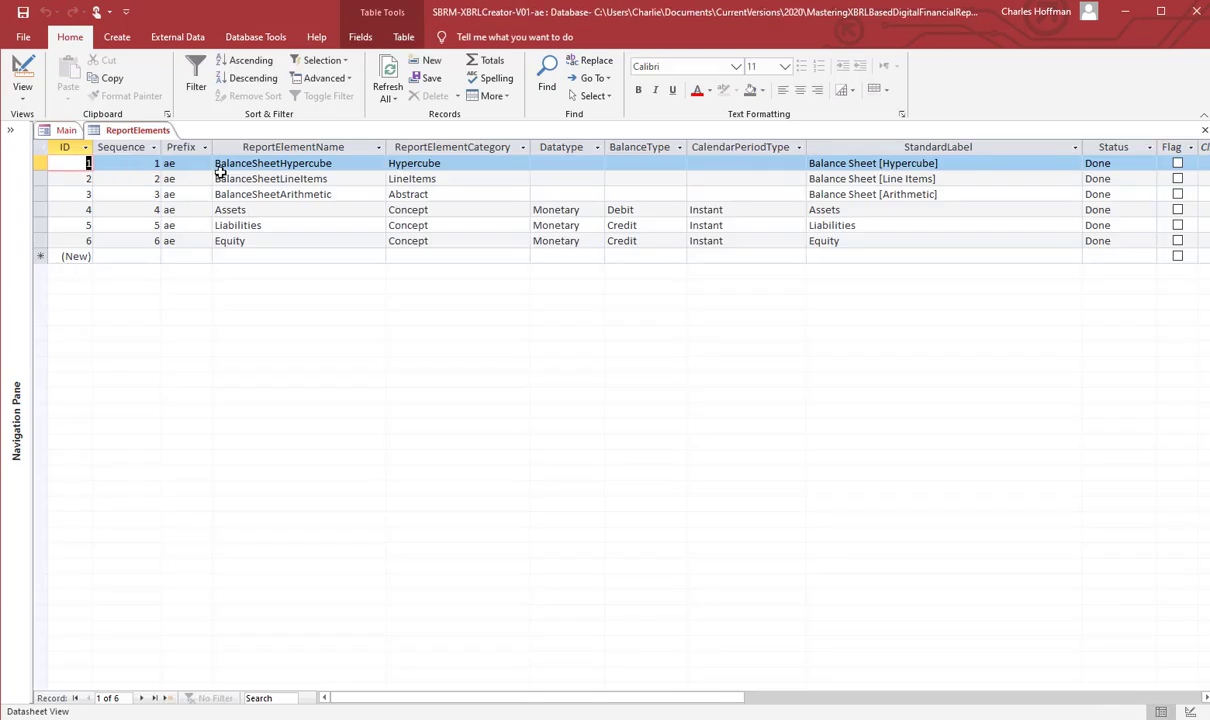
pyautogui.moveTo(42, 163); pyautogui.dragTo(40, 240)
pyautogui.click(40, 209)
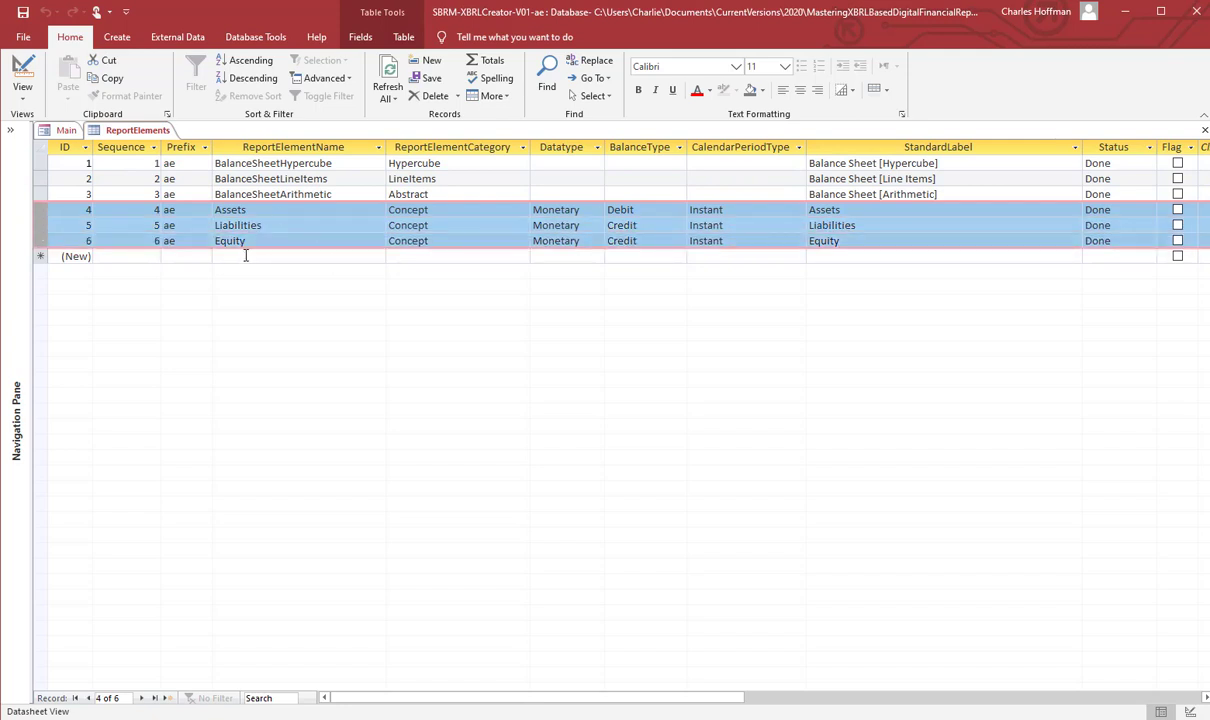
# Add a report element with sequence 7, prefix ae and the name Temporary
pyautogui.click(144, 257)
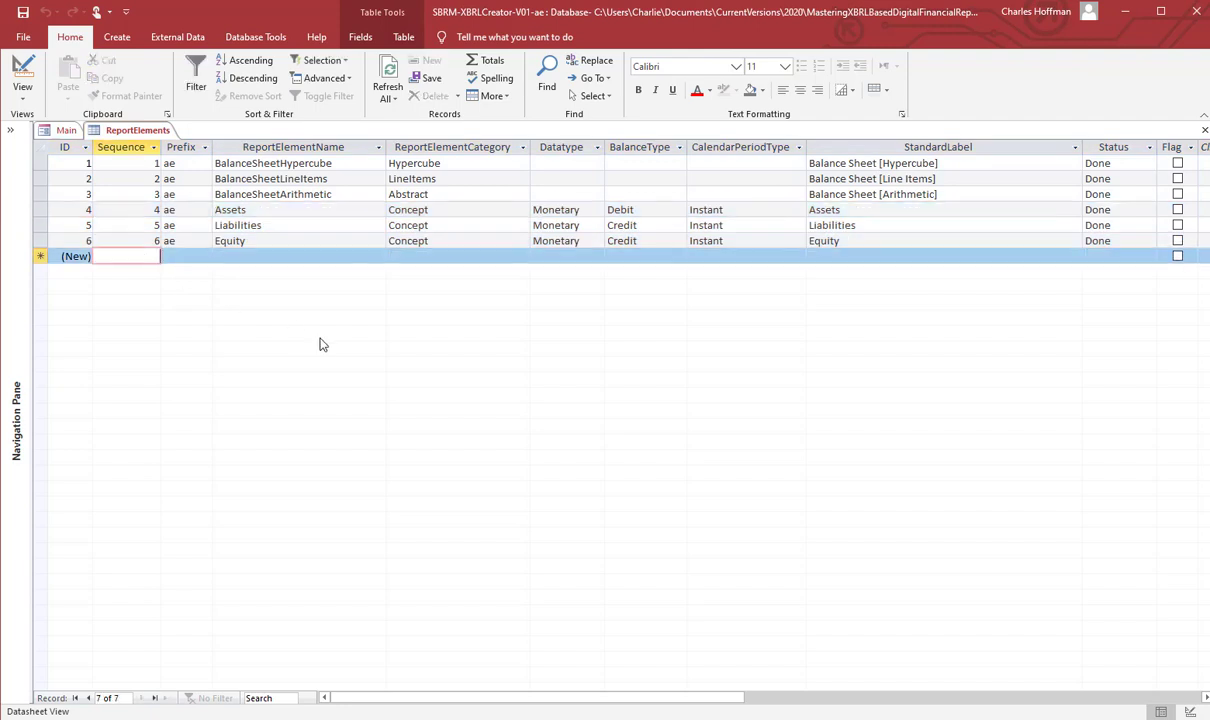
pyautogui.write('7')
pyautogui.press('Tab')
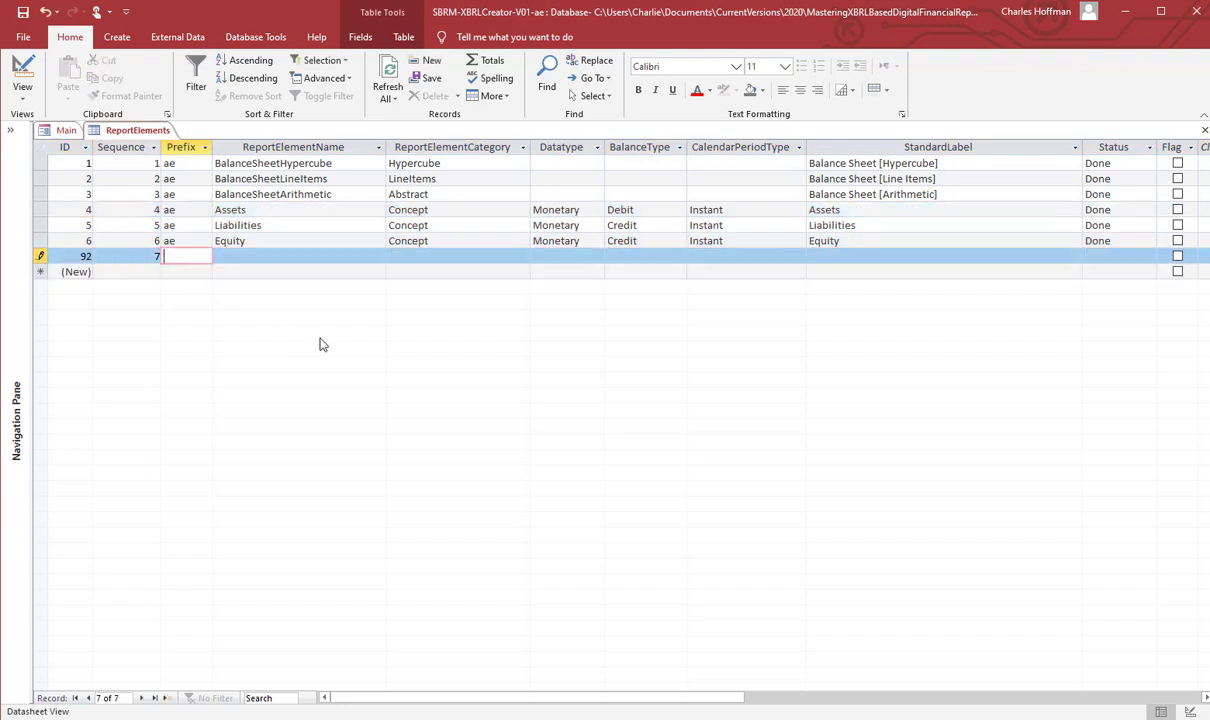
pyautogui.write('ae')
pyautogui.press('Tab')
pyautogui.write('T')
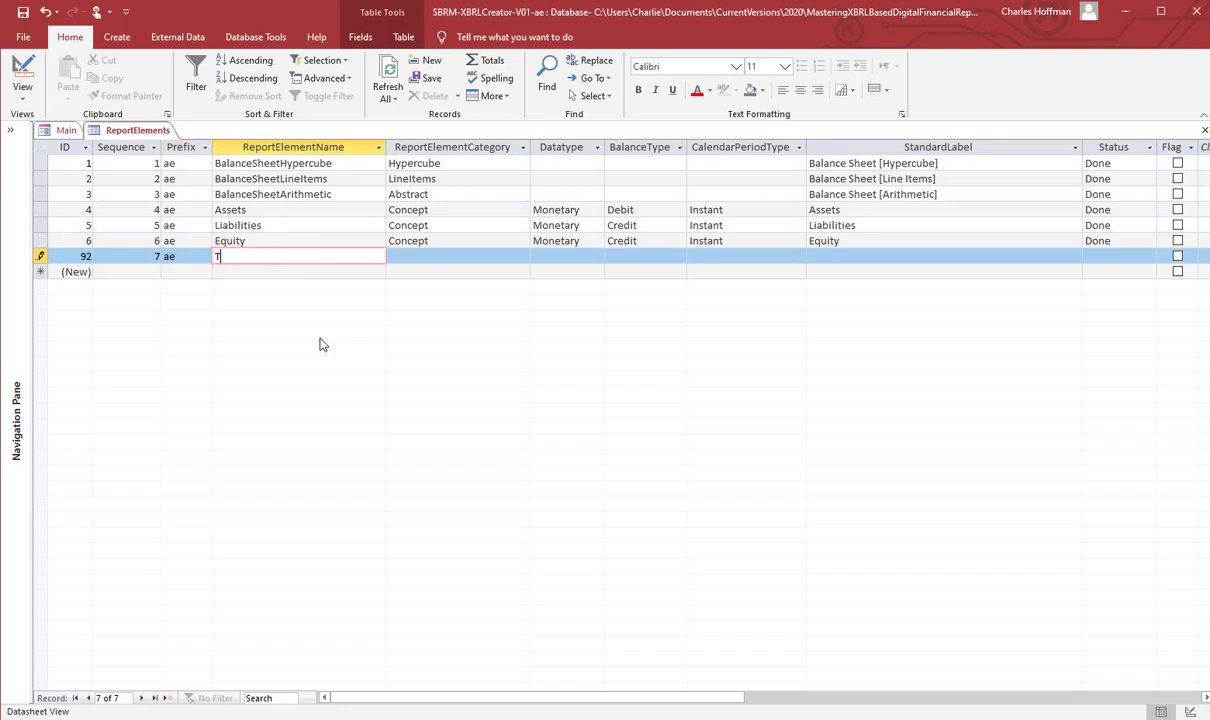
pyautogui.write('emporary')
pyautogui.press('Tab')
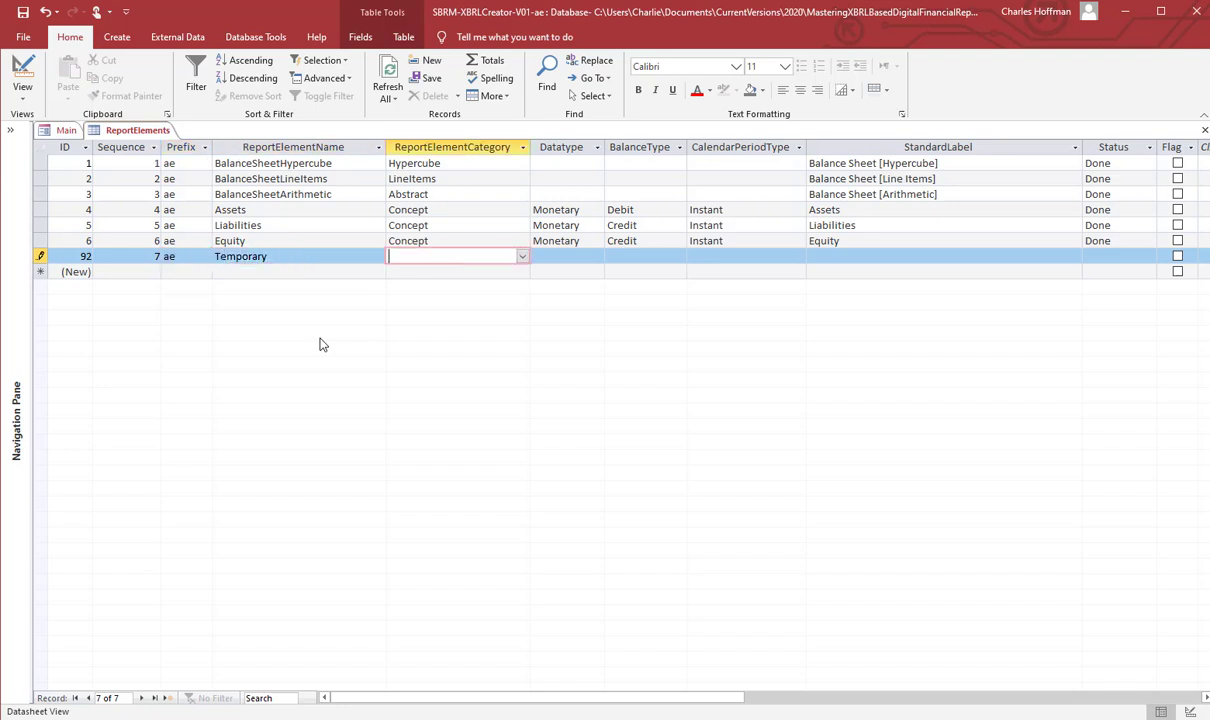
# Set the Temporary element's category to Concept and its datatype to Monetary
pyautogui.click(523, 257)
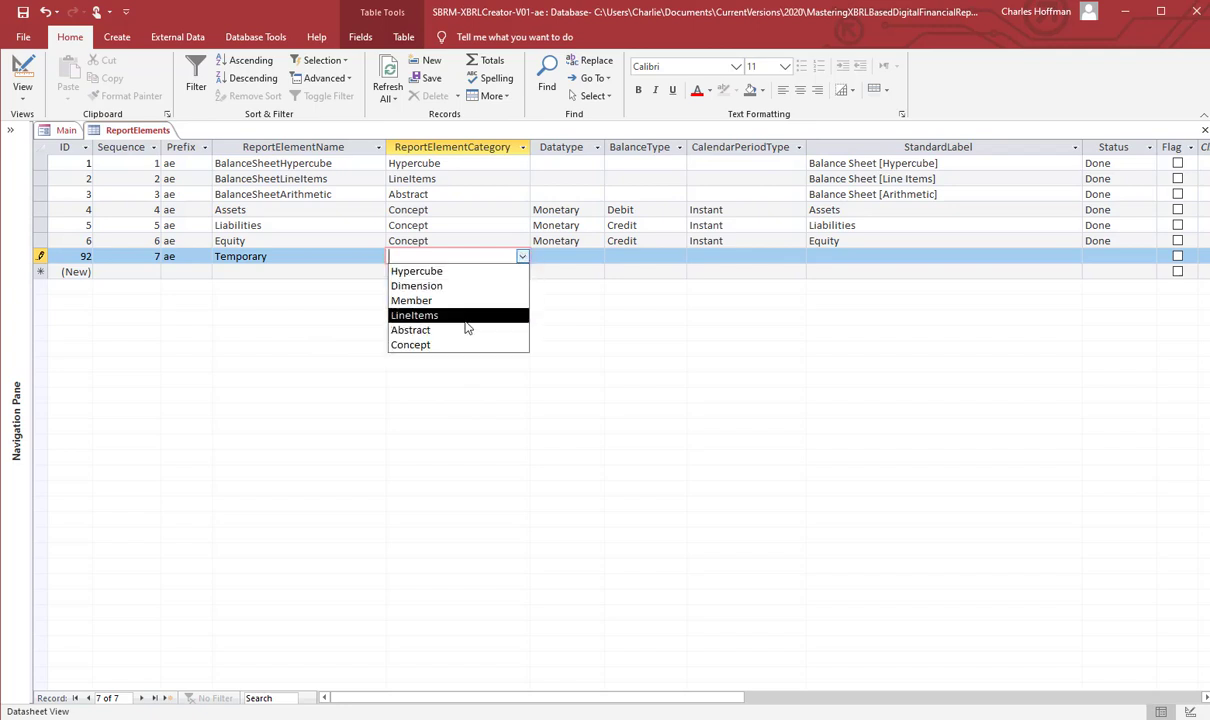
pyautogui.click(447, 347)
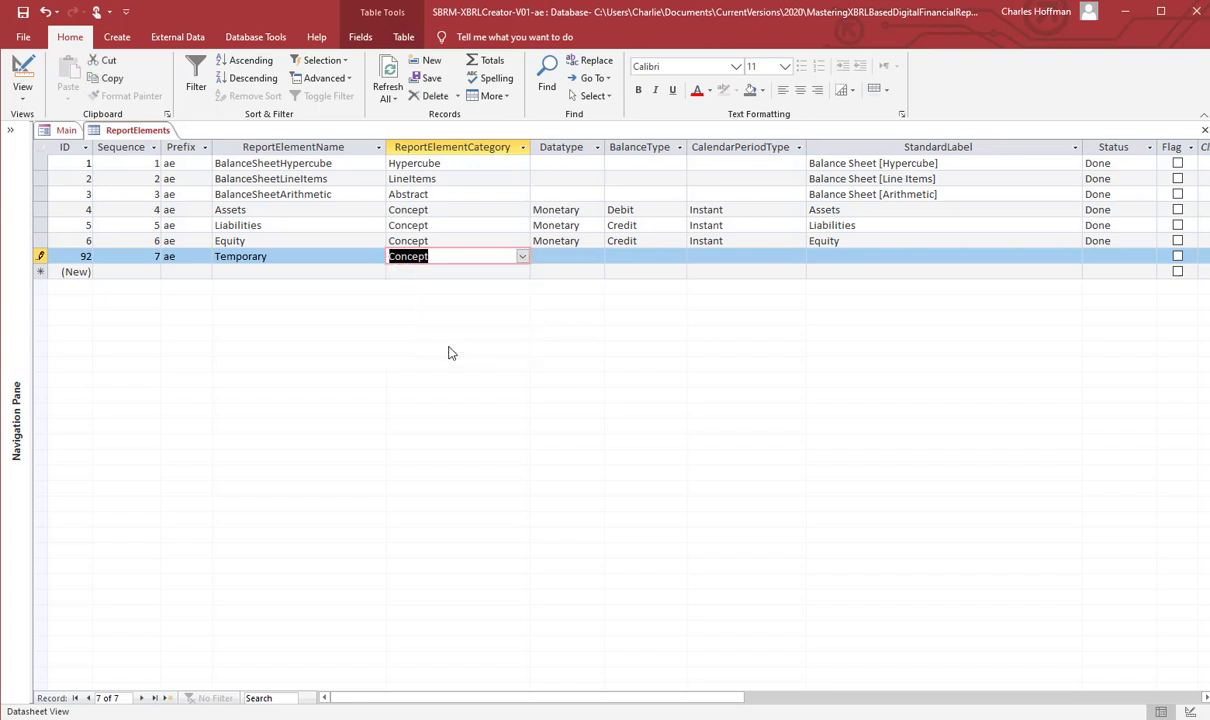
pyautogui.click(579, 256)
pyautogui.click(597, 257)
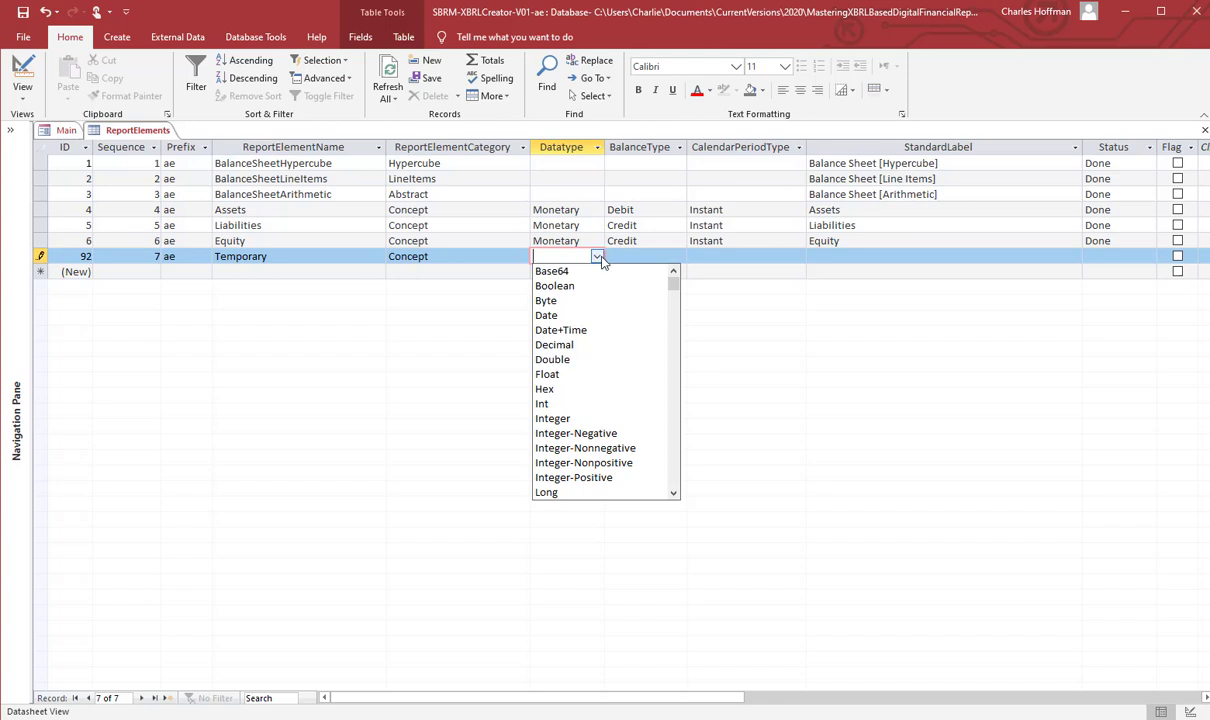
pyautogui.click(670, 432)
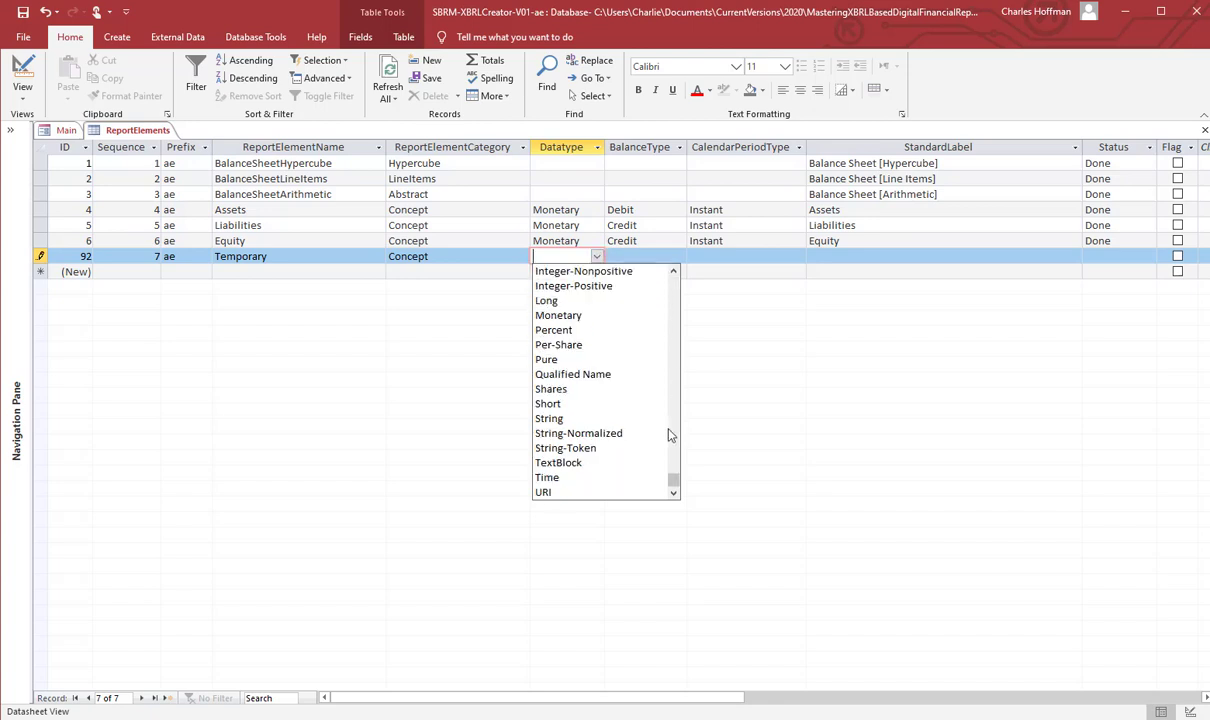
pyautogui.click(558, 315)
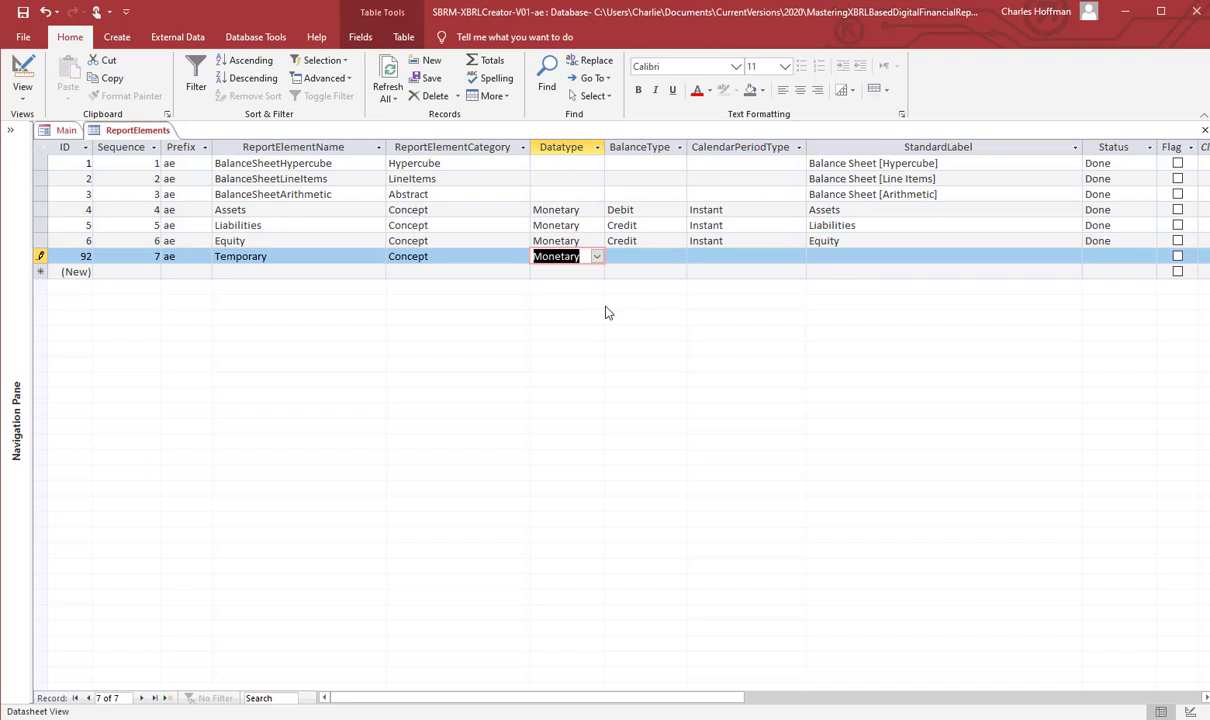
# Leave the Temporary element's balance type blank, set its period type to Instant, and label it Temporary
pyautogui.click(644, 258)
pyautogui.click(679, 258)
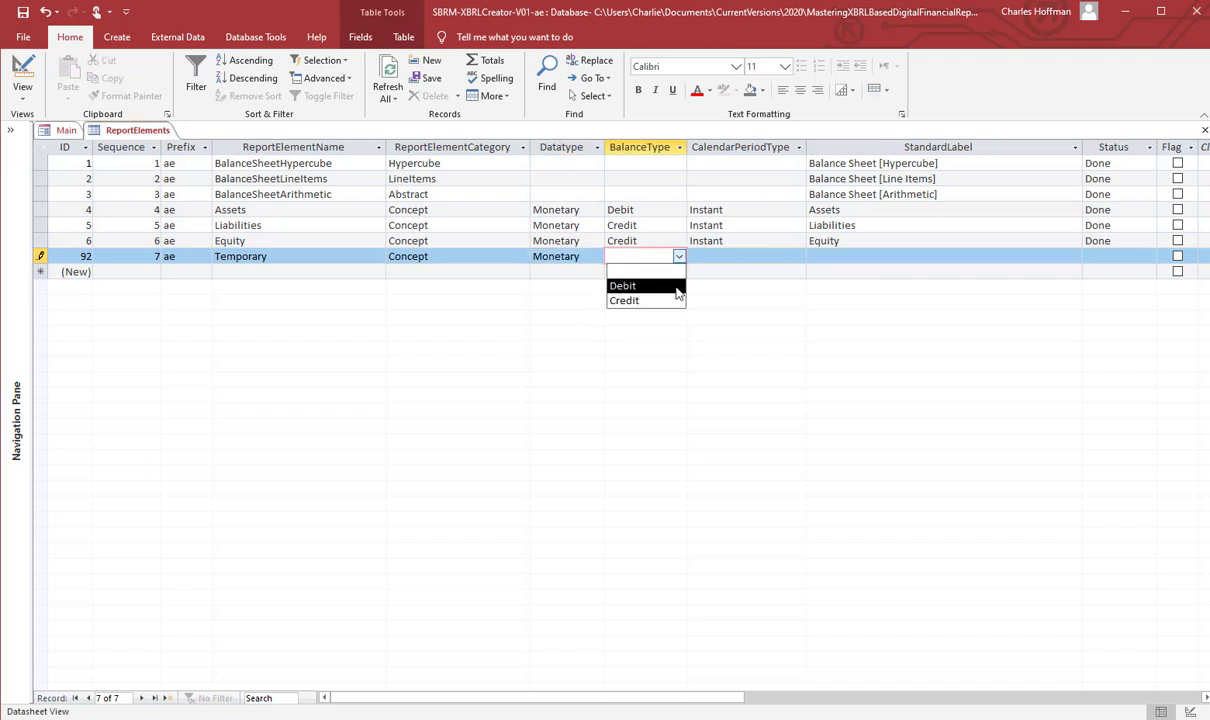
pyautogui.click(679, 269)
pyautogui.click(740, 259)
pyautogui.click(798, 257)
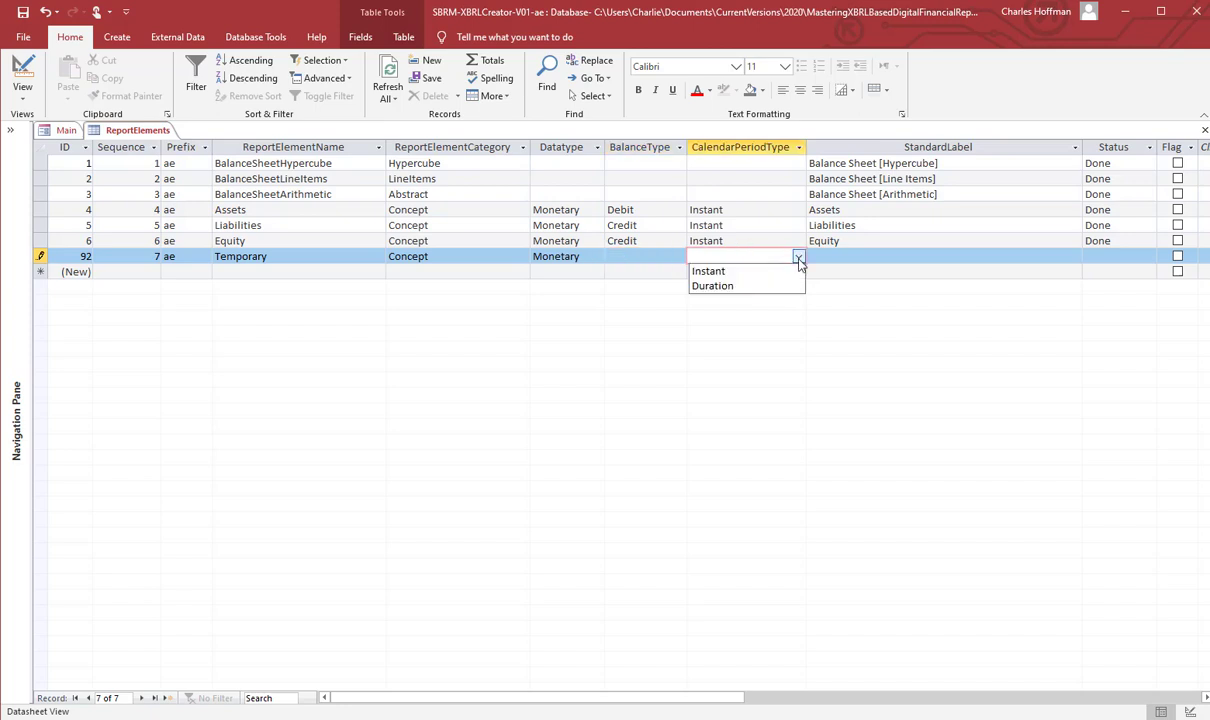
pyautogui.click(781, 271)
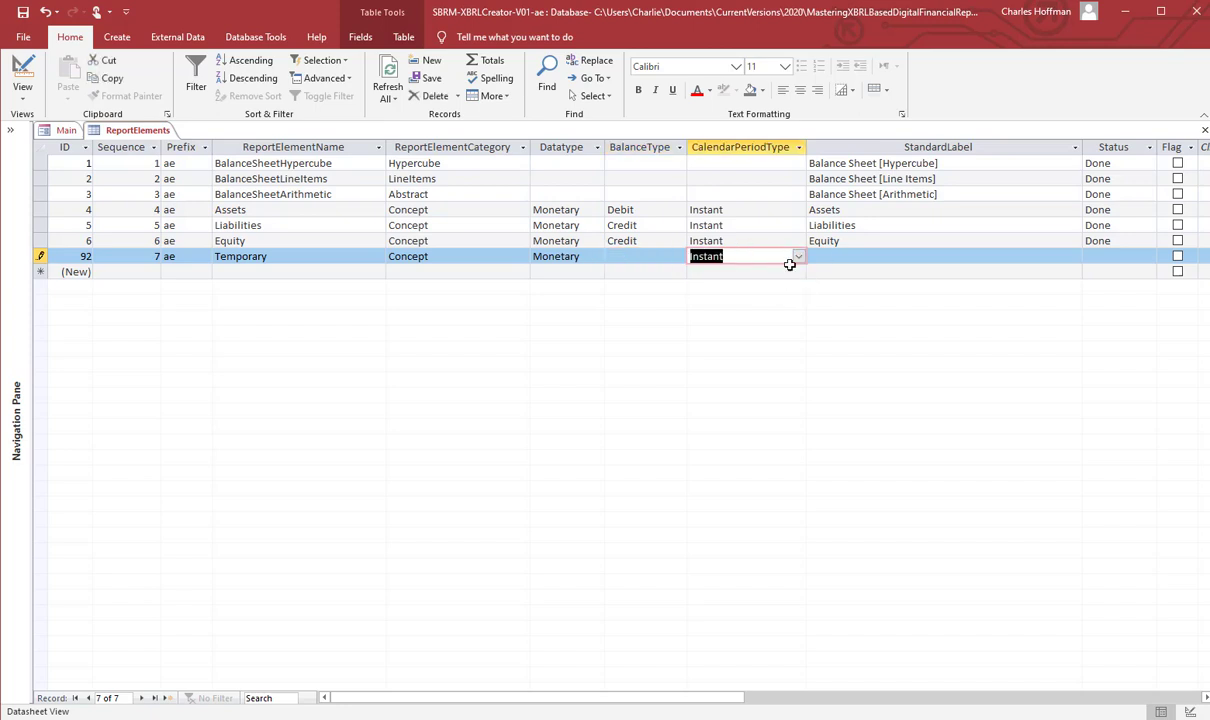
pyautogui.click(840, 256)
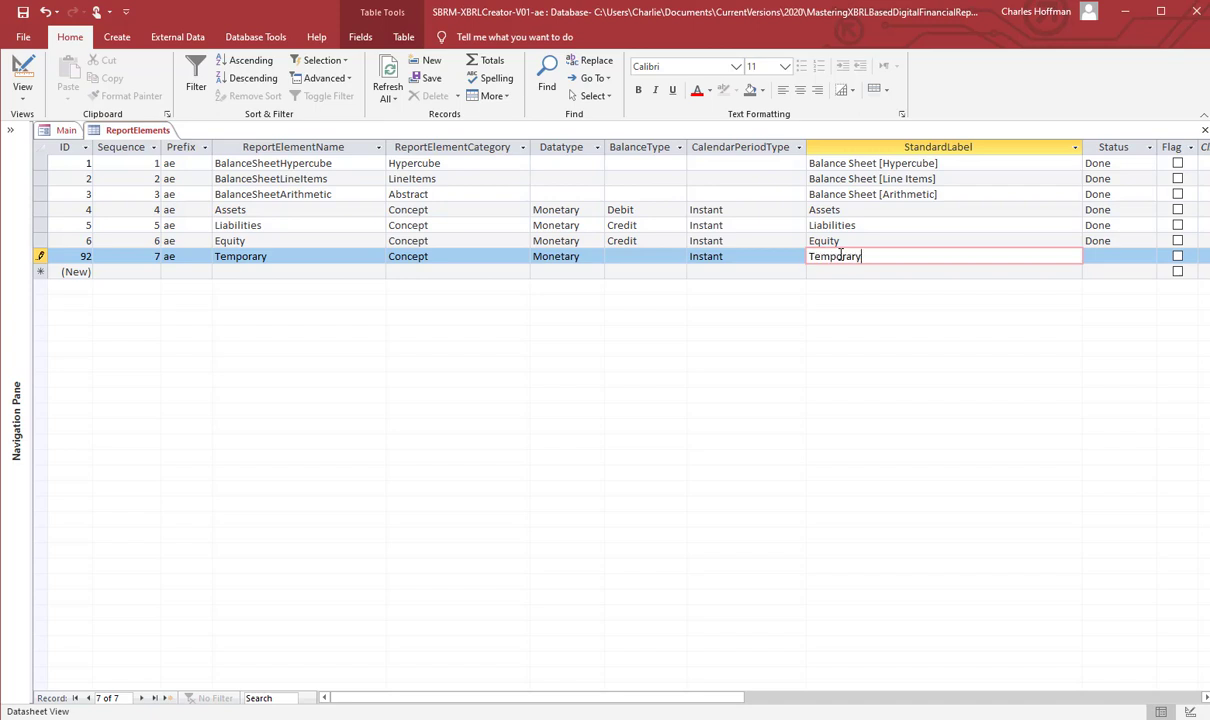
pyautogui.click(745, 272)
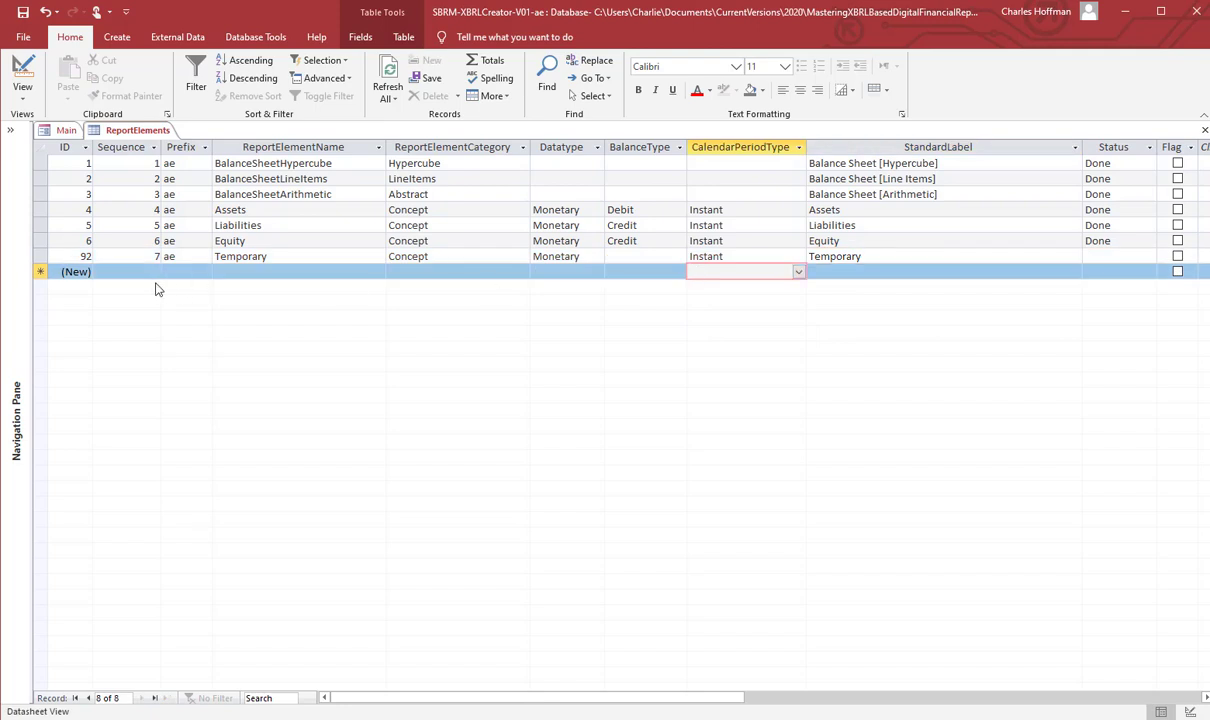
# Delete the Temporary record from the report elements table
pyautogui.click(40, 257)
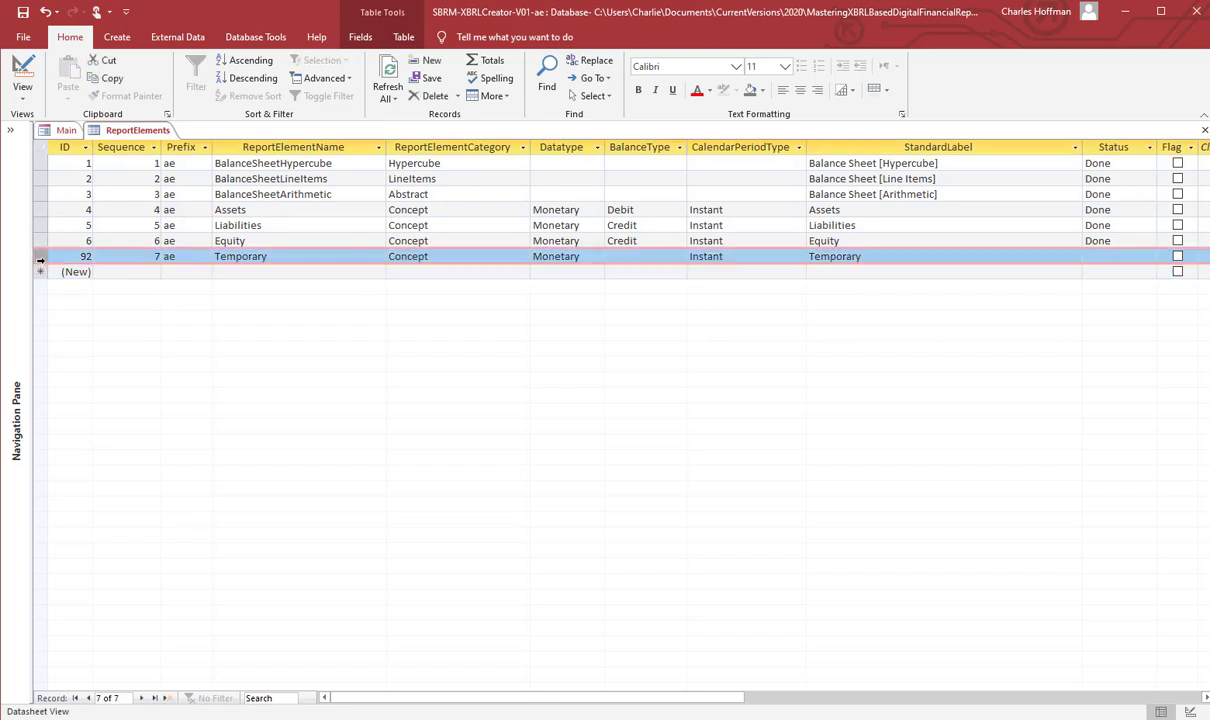
pyautogui.press('Delete')
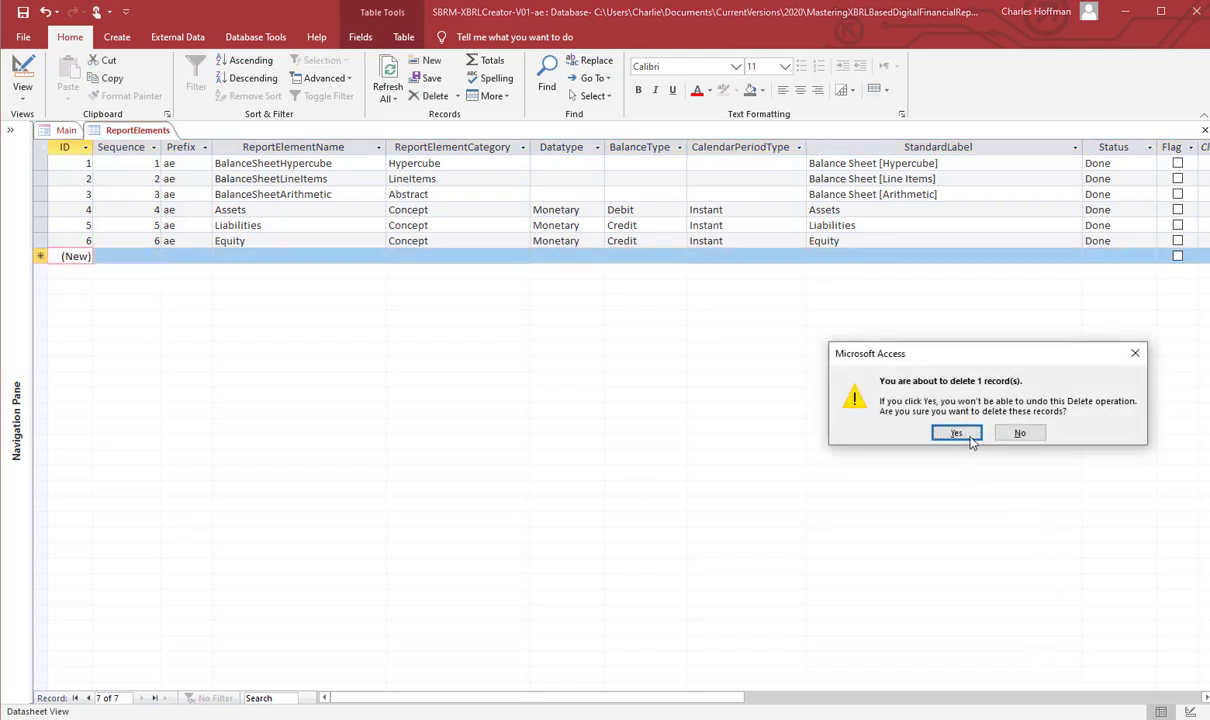
pyautogui.click(957, 433)
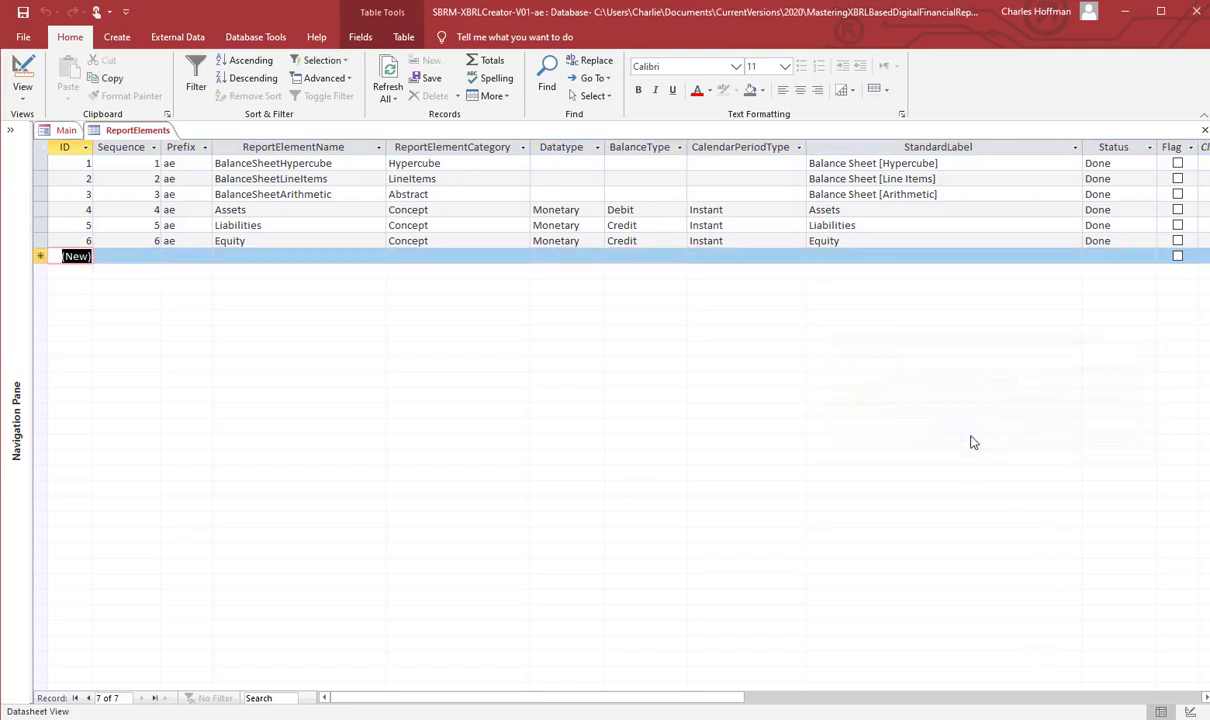
# Close the report elements table and examine the BS01 consistency assertion with its list of variables
pyautogui.click(1204, 134)
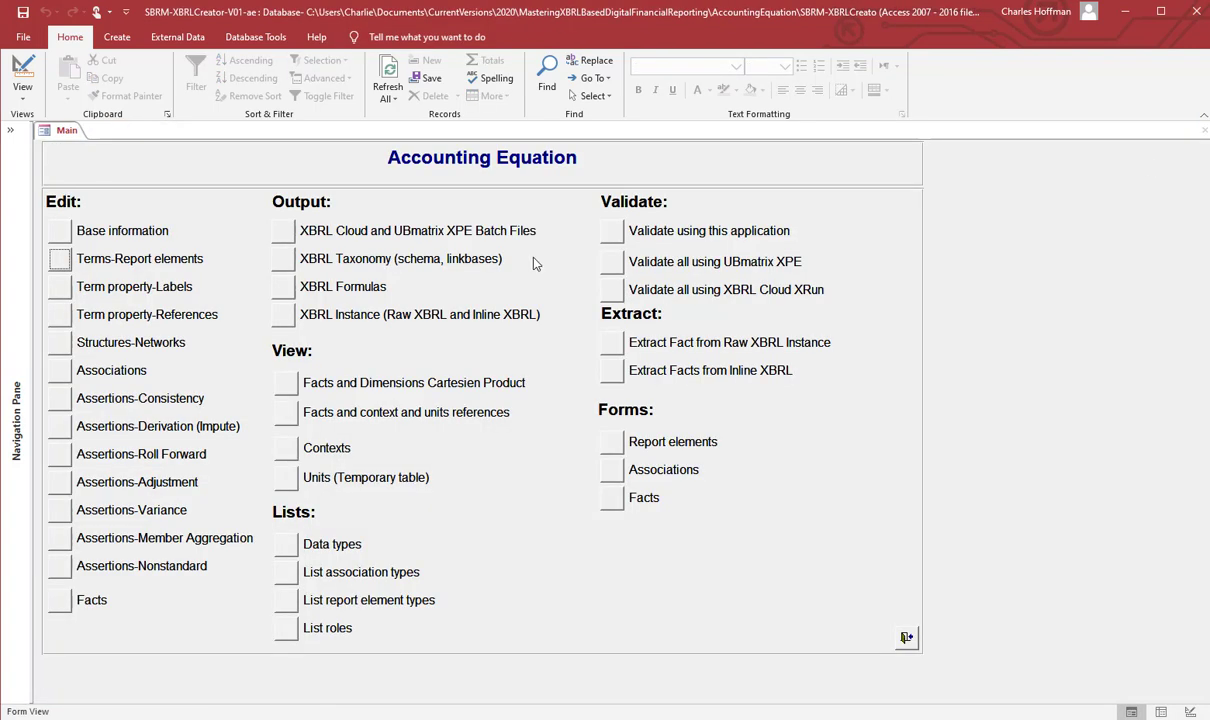
pyautogui.click(60, 400)
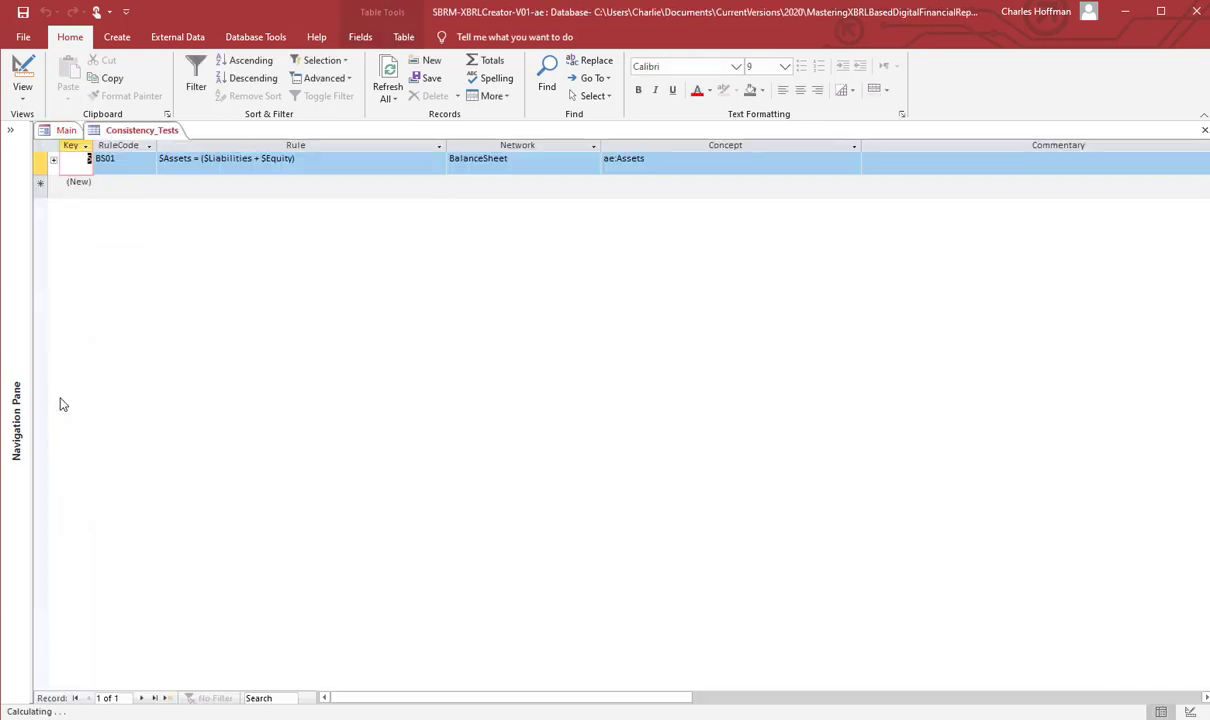
pyautogui.click(54, 162)
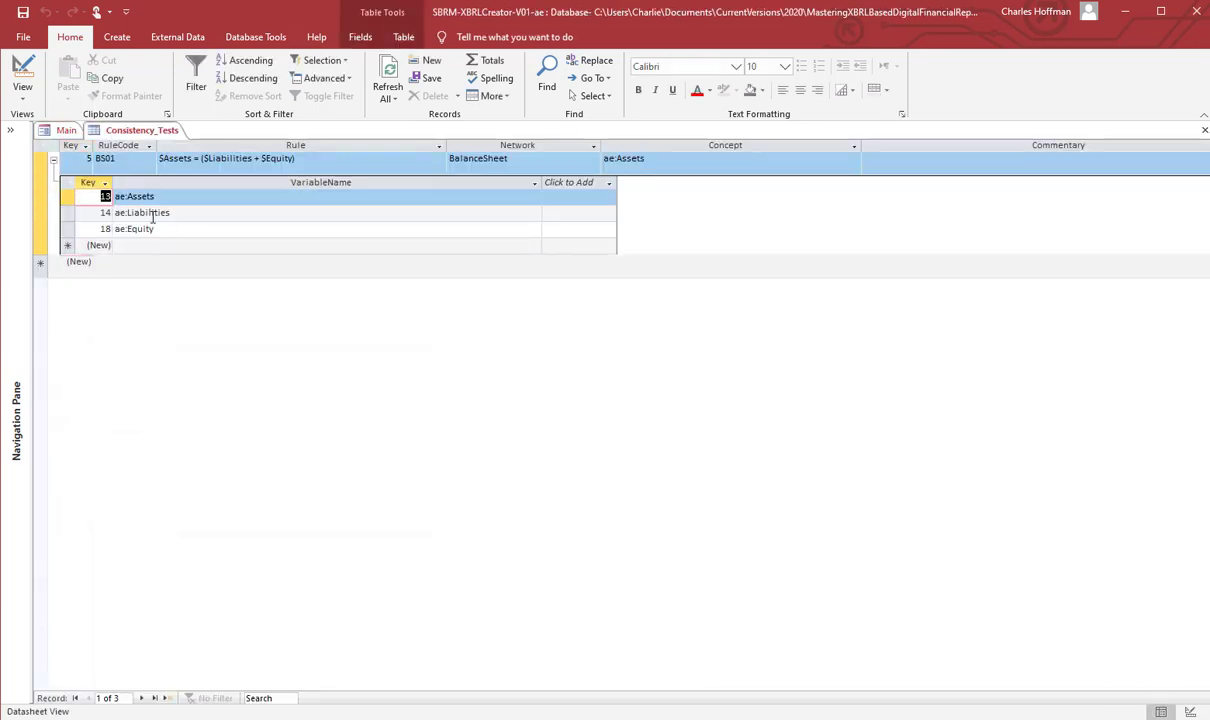
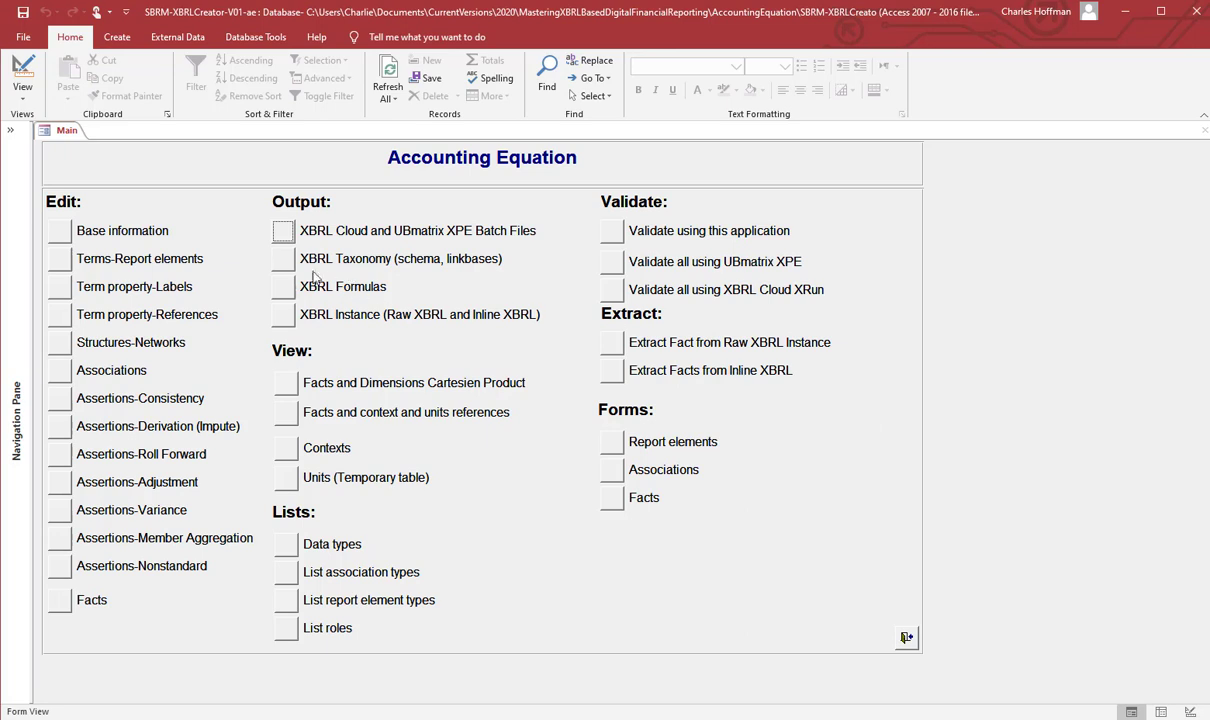
# Output the XBRL taxonomy schema and linkbases and the XBRL formulas from the Accounting Equation database
pyautogui.click(283, 258)
pyautogui.click(1044, 430)
pyautogui.click(281, 283)
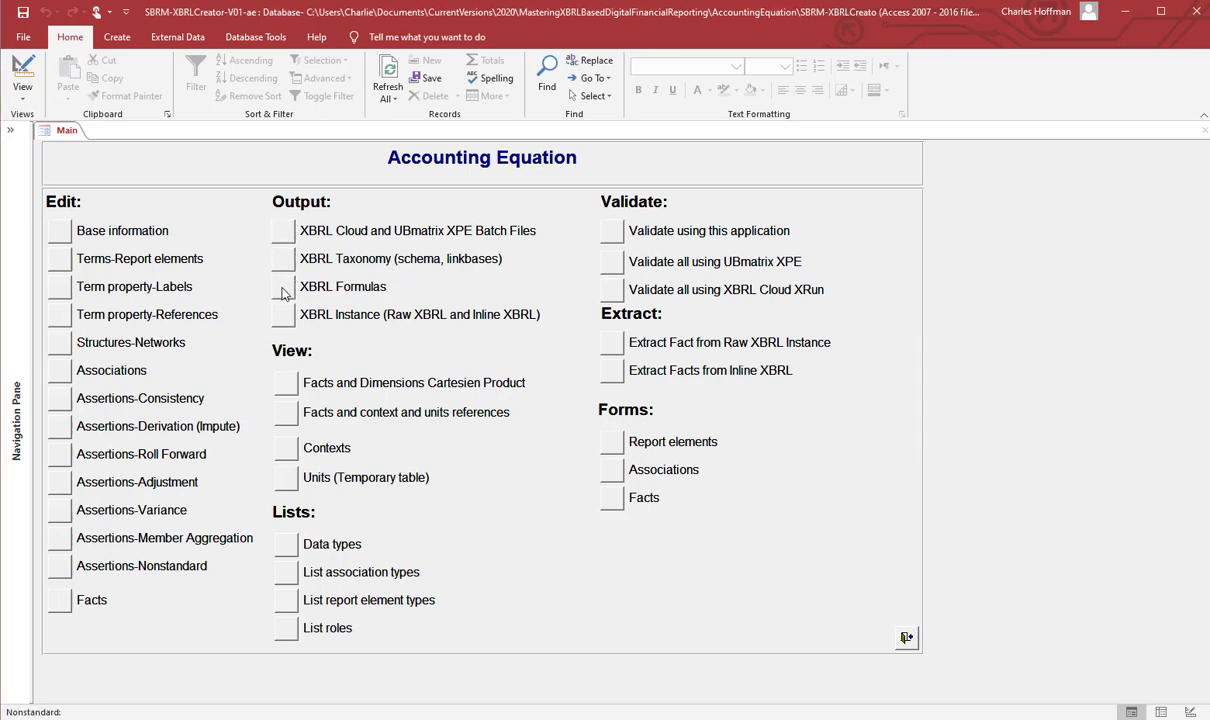
pyautogui.click(1013, 428)
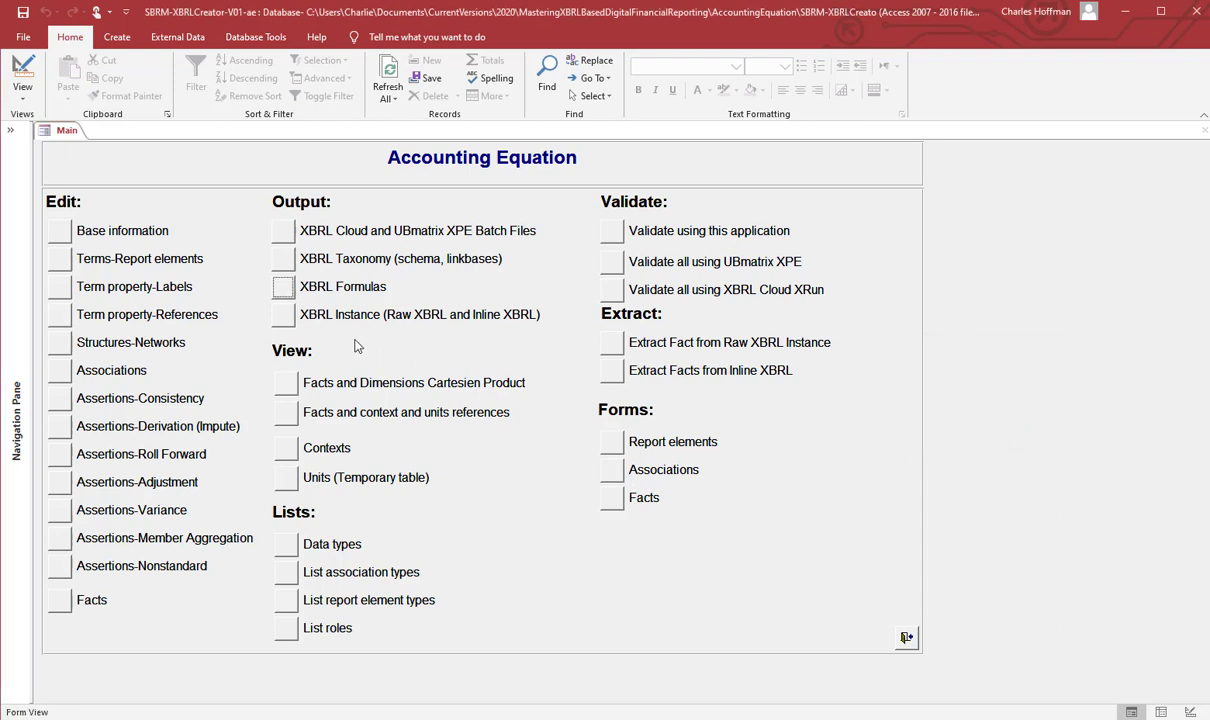
# Output the XBRL instance as raw and Inline XBRL, and validate the report using this application
pyautogui.click(281, 313)
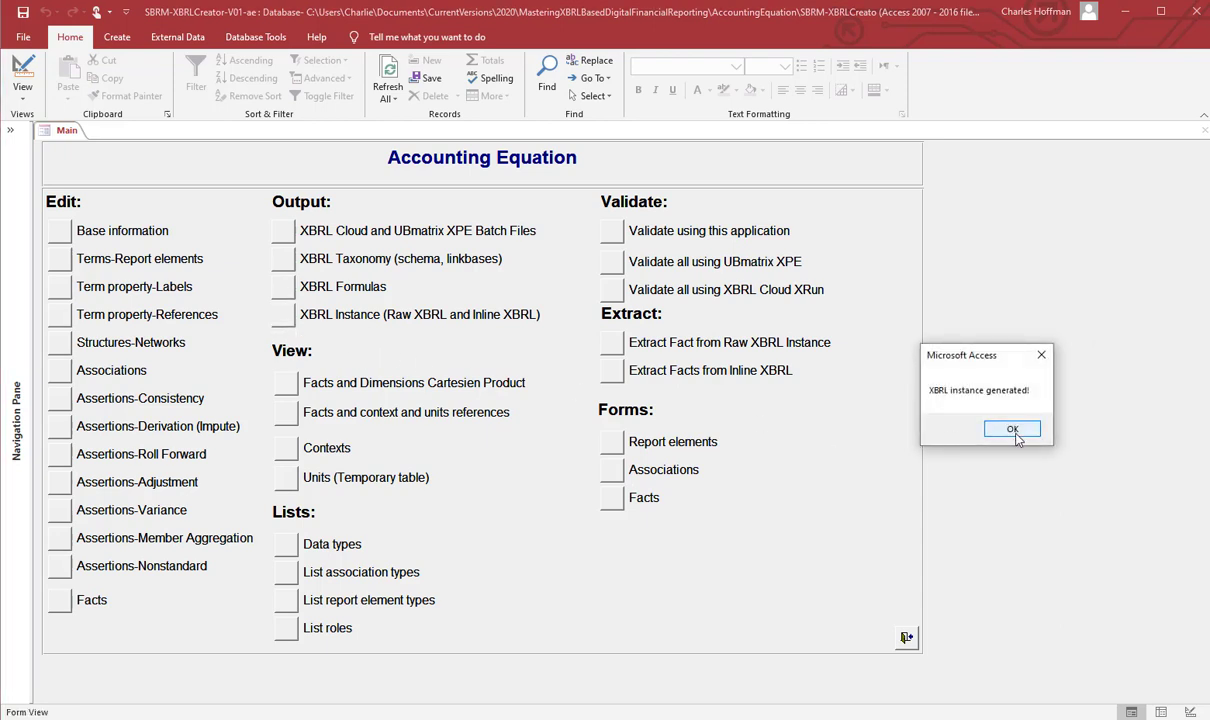
pyautogui.click(1013, 432)
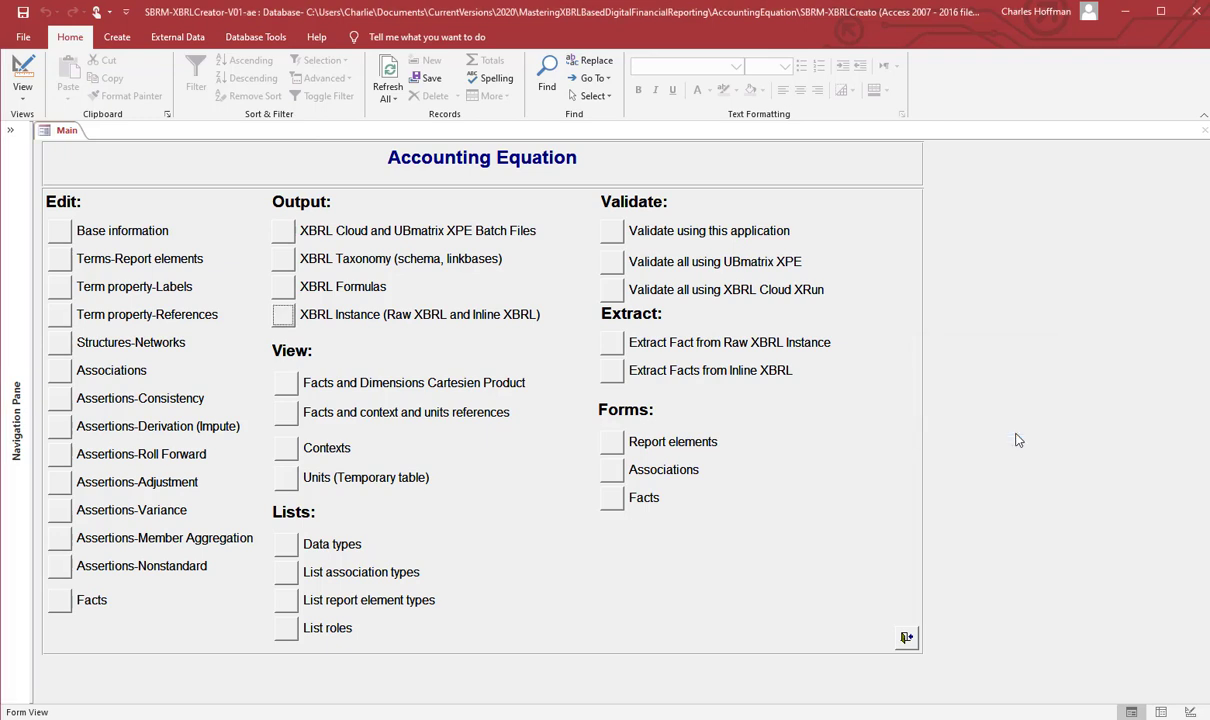
pyautogui.click(611, 231)
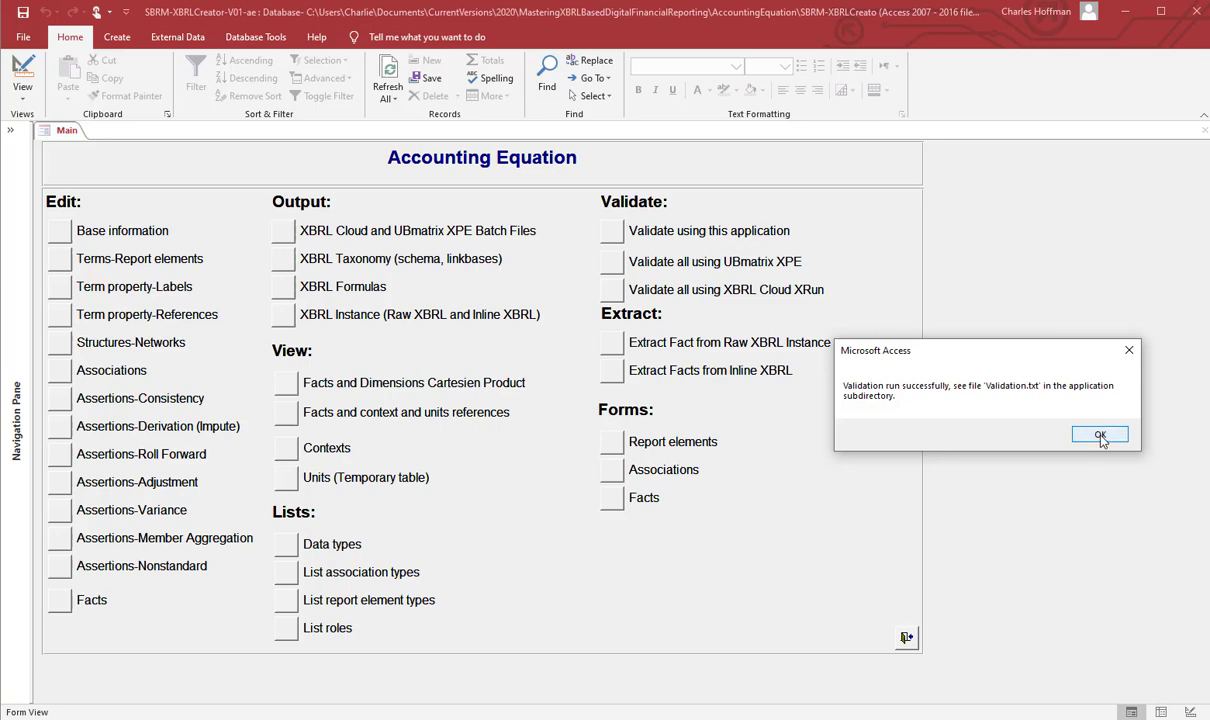
pyautogui.click(1100, 436)
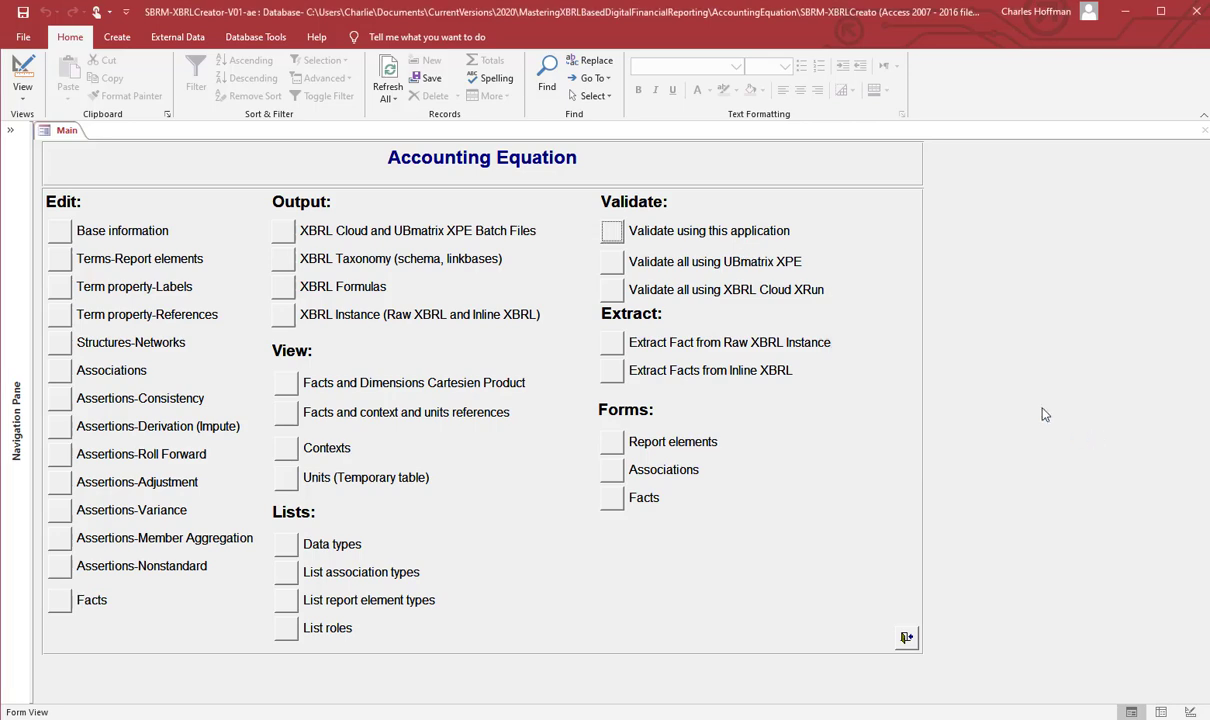
# Validate all generated files using UBmatrix XPE and using XBRL Cloud XRun, dismissing the finished validation windows
pyautogui.click(609, 264)
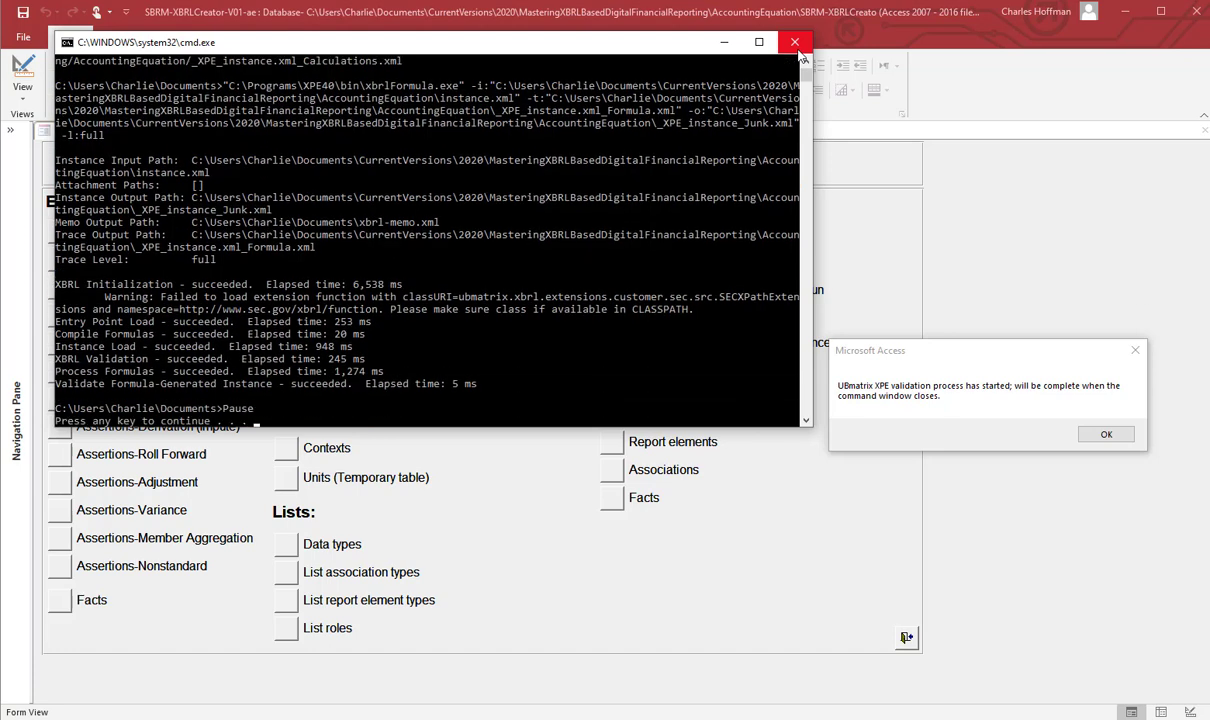
pyautogui.click(794, 43)
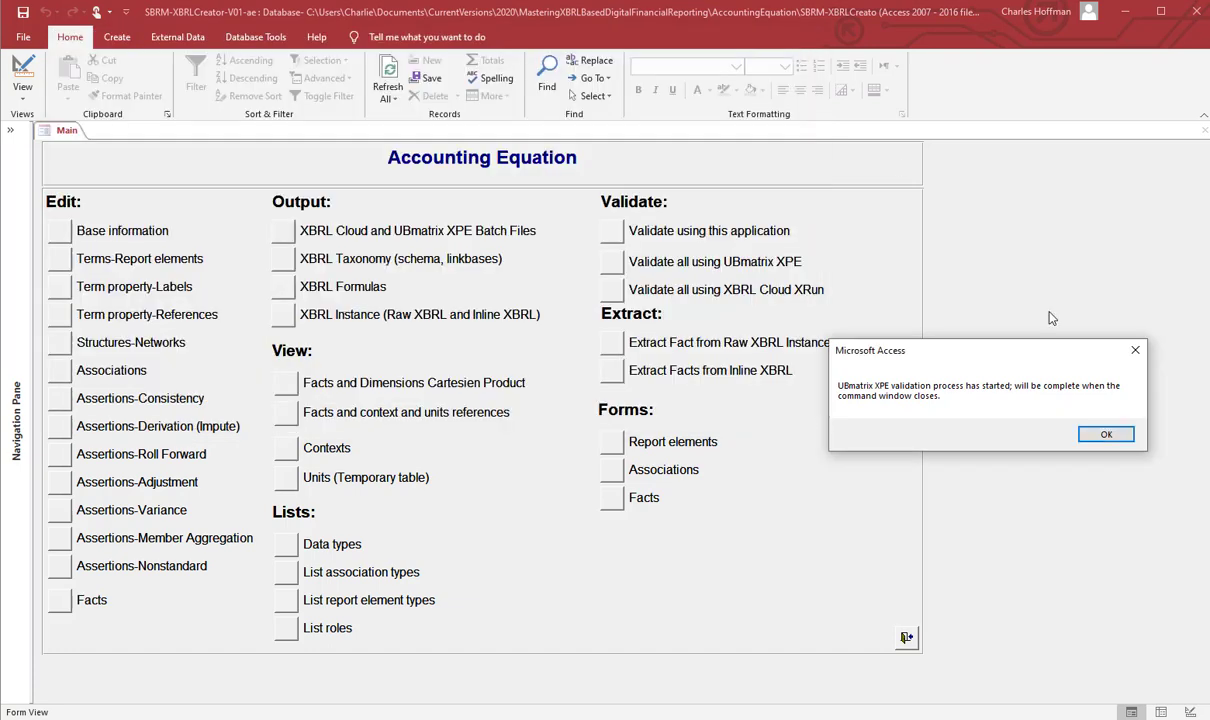
pyautogui.click(1104, 432)
pyautogui.click(611, 290)
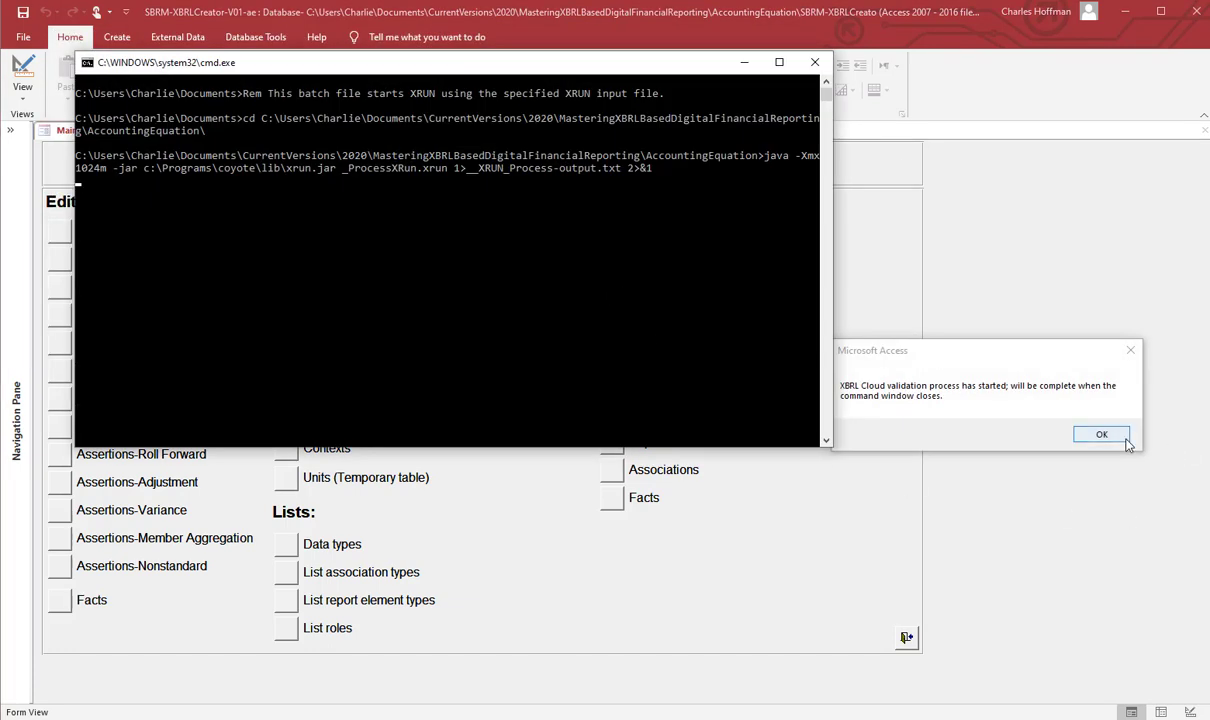
pyautogui.click(1127, 443)
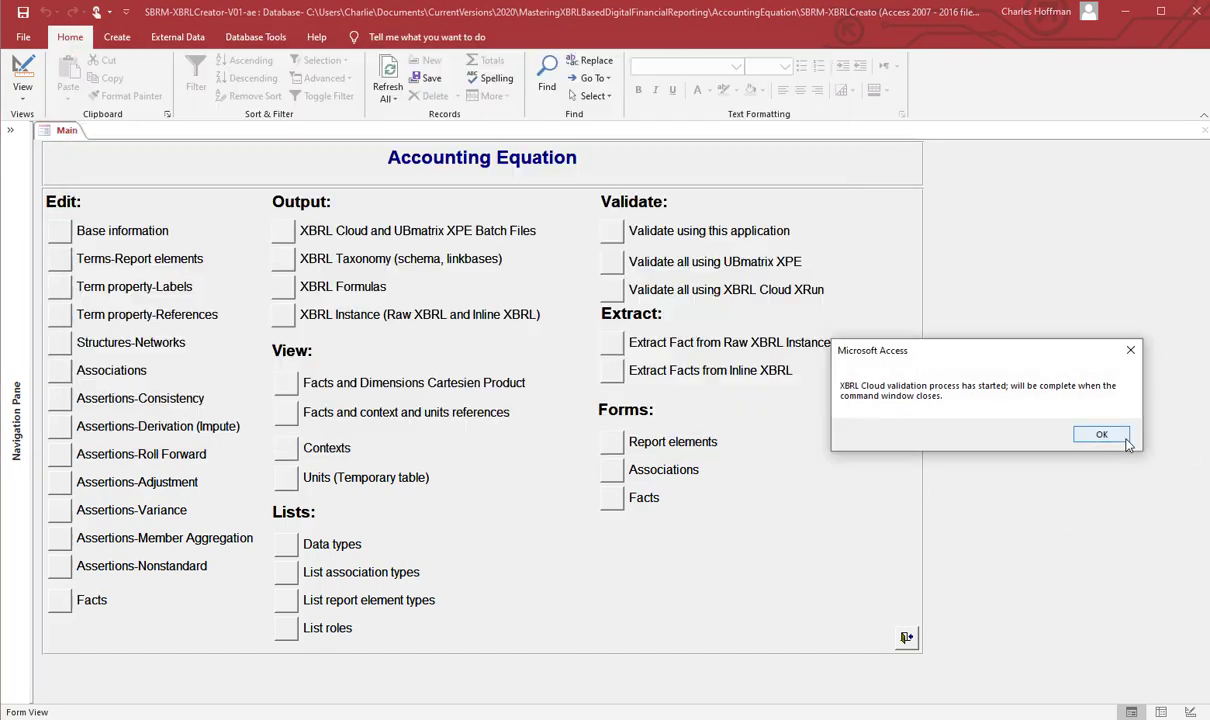
pyautogui.click(1118, 440)
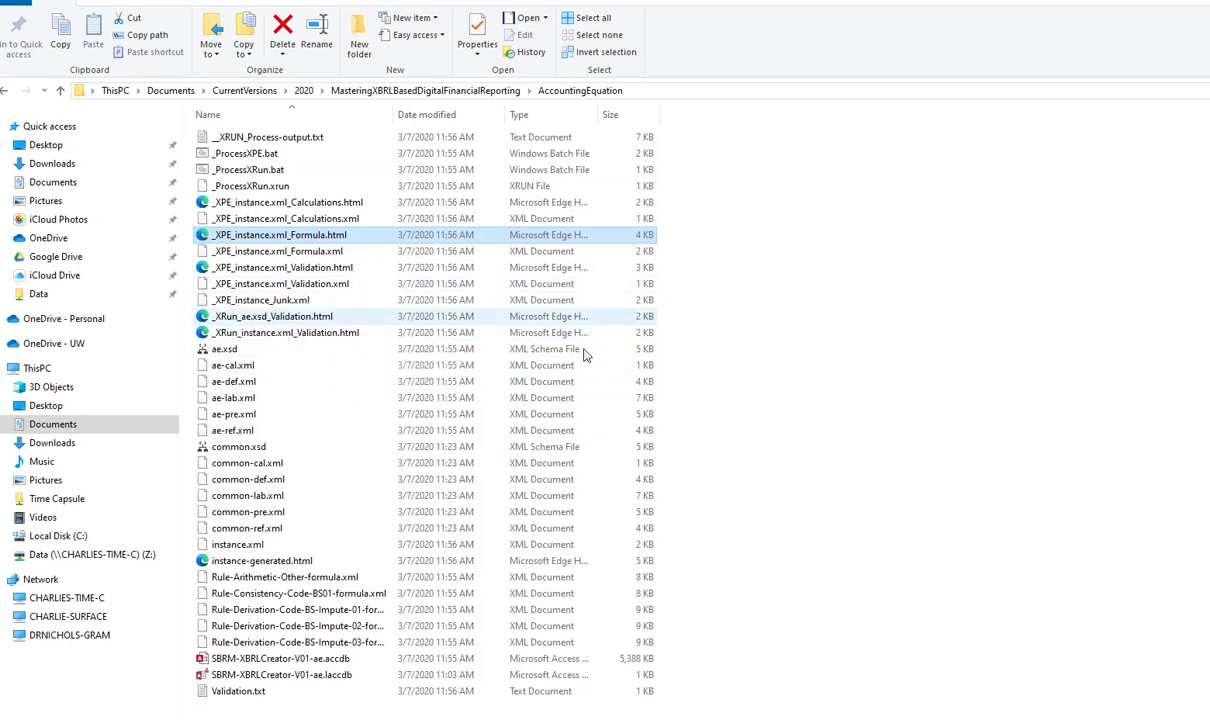
# In the AccountingEquation folder, check the XRun validation reports for instance.xml and ae.xsd, closing each after viewing
pyautogui.doubleClick(312, 332)
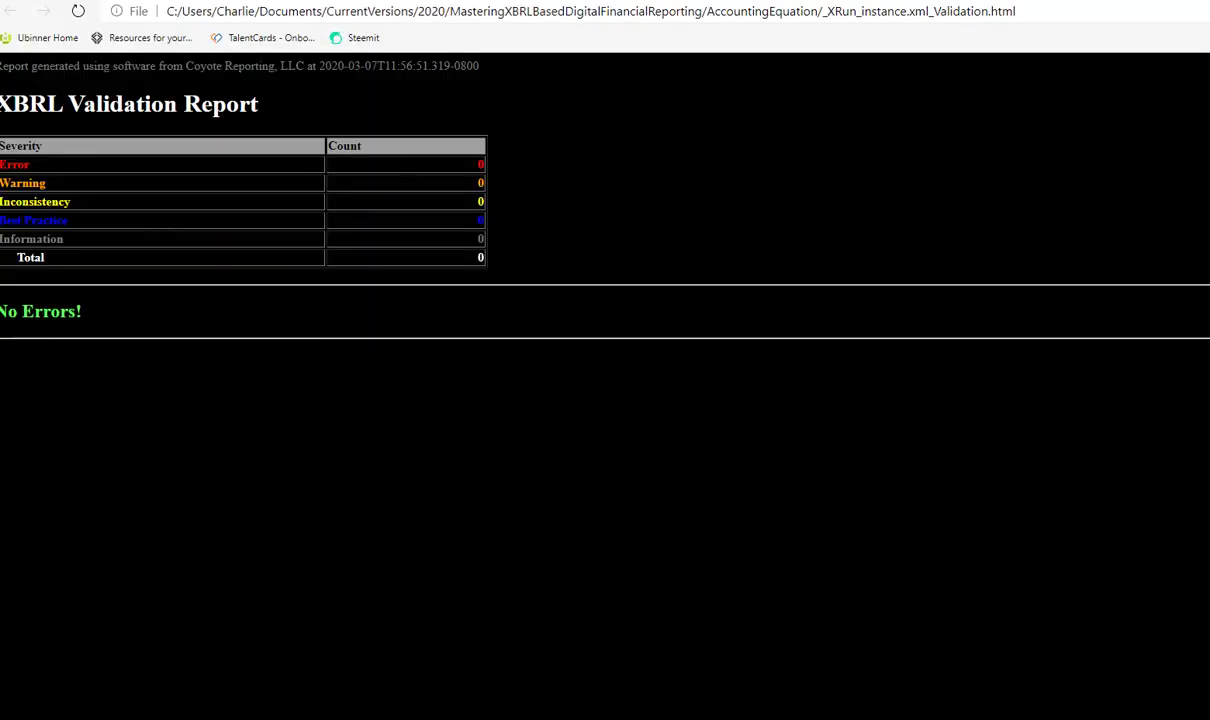
pyautogui.hotkey('ctrl', 'w')
pyautogui.hotkey('alt', 'Tab')
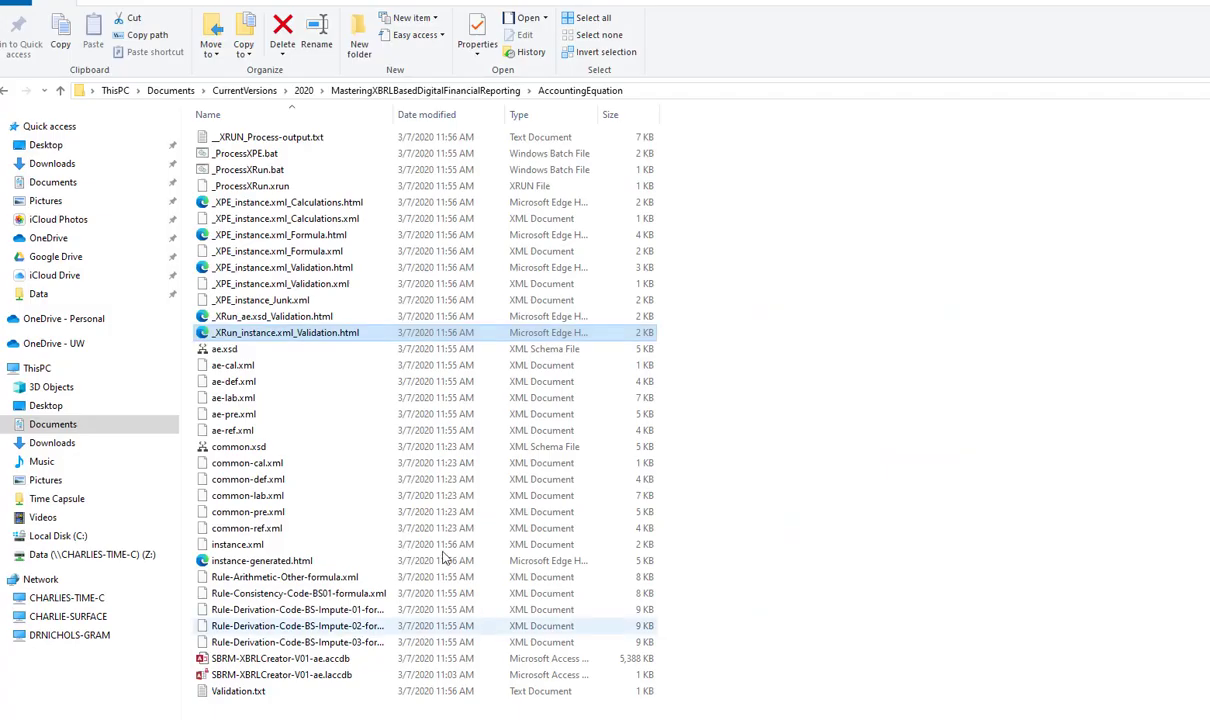
pyautogui.doubleClick(315, 318)
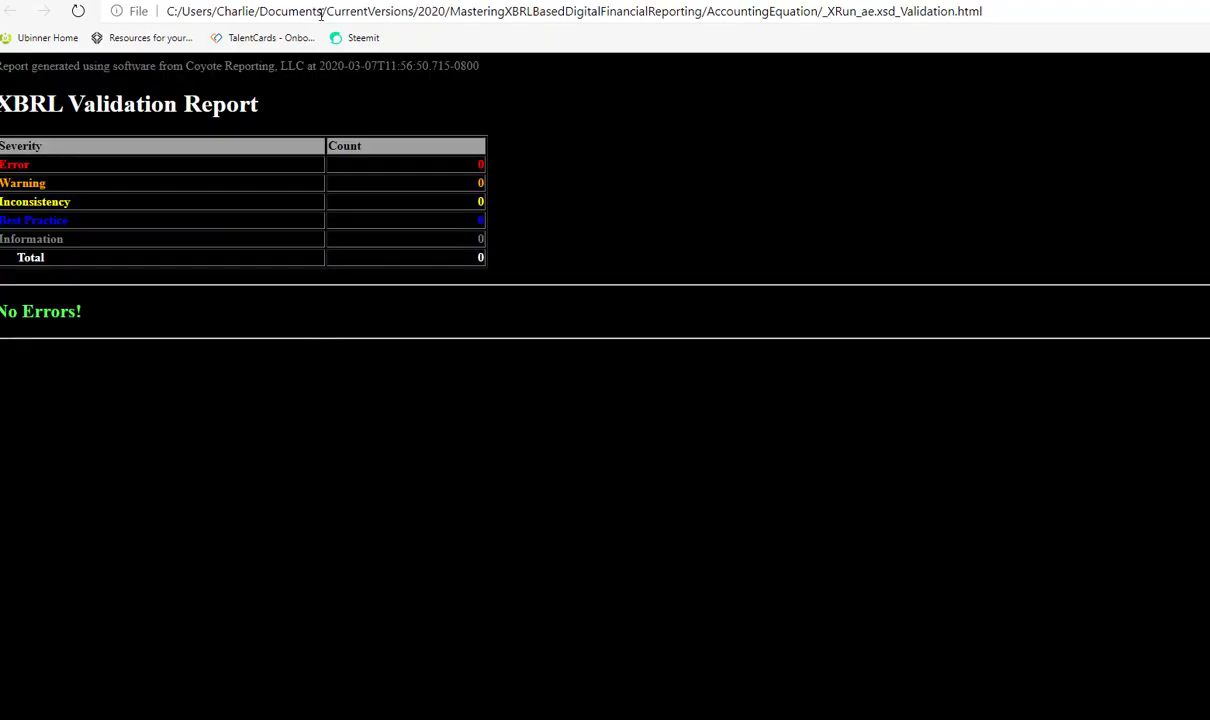
pyautogui.hotkey('ctrl', 'w')
pyautogui.hotkey('alt', 'Tab')
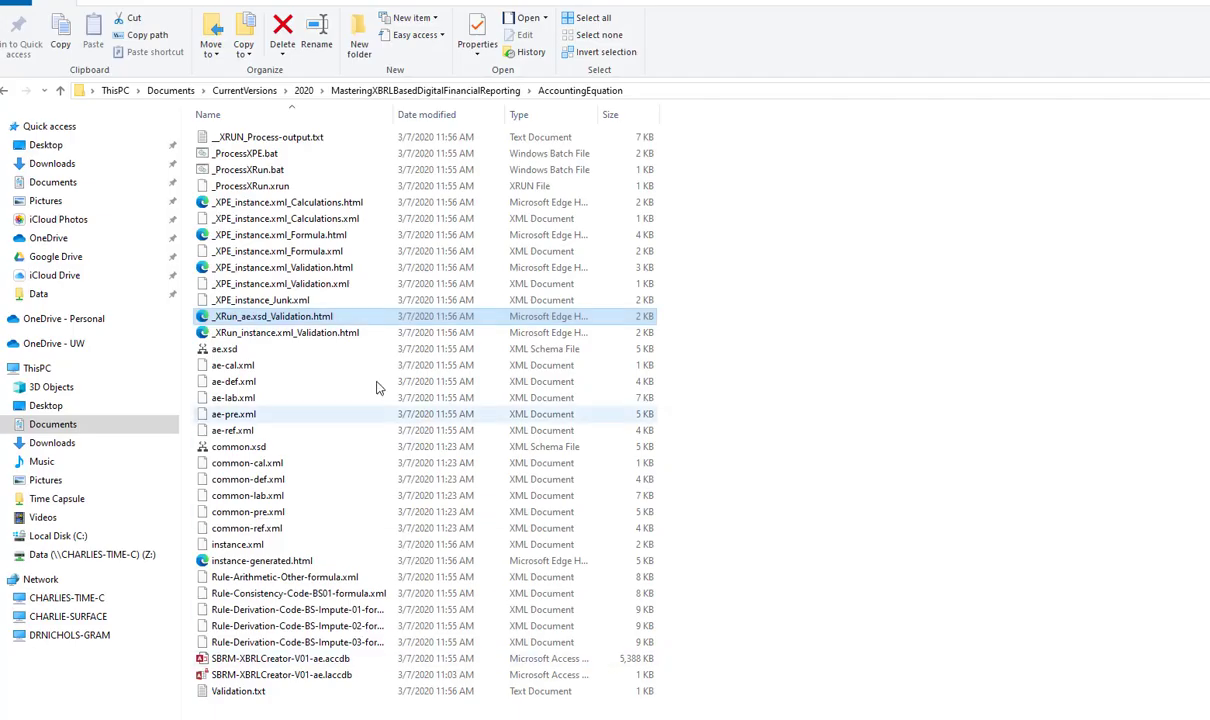
# Examine the Arithmetic_BS01 assertion in the _XPE_instance.xml_Formula.html report, and switch to the Accounting Equation web page
pyautogui.doubleClick(300, 234)
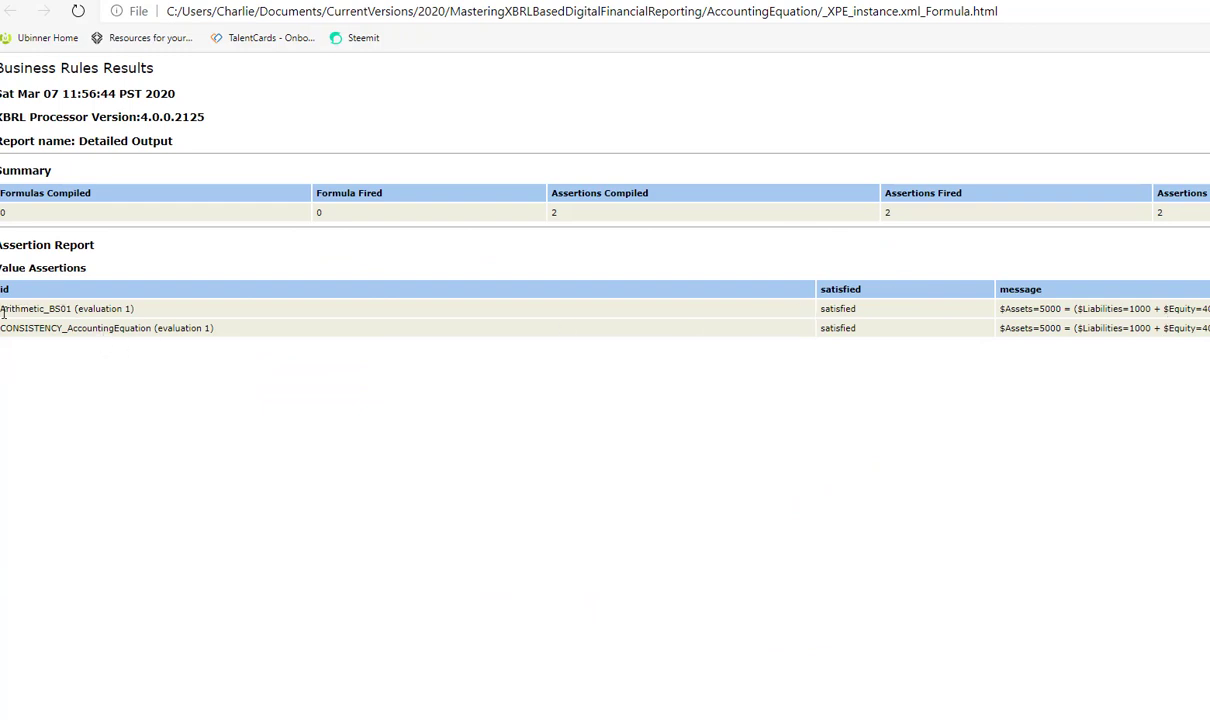
pyautogui.moveTo(2, 309)
pyautogui.mouseDown()
pyautogui.moveTo(67, 310)
pyautogui.moveTo(18, 325)
pyautogui.mouseUp()
pyautogui.doubleClick(62, 309)
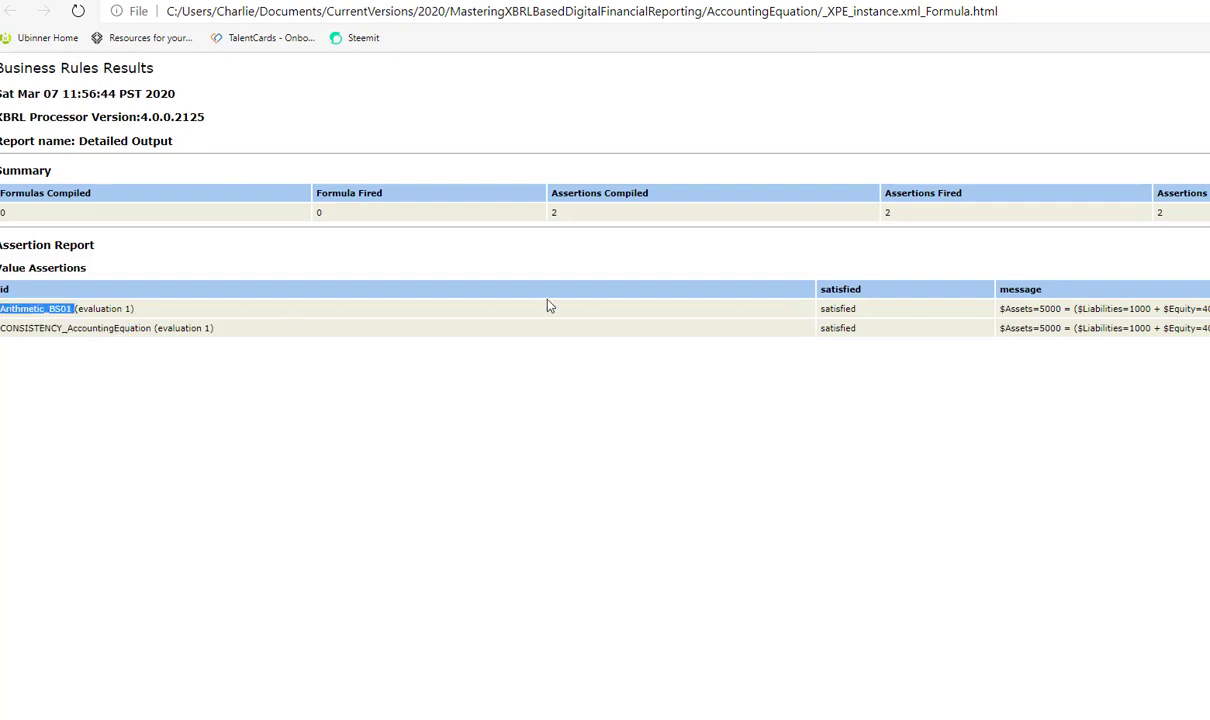
pyautogui.click(359, 1)
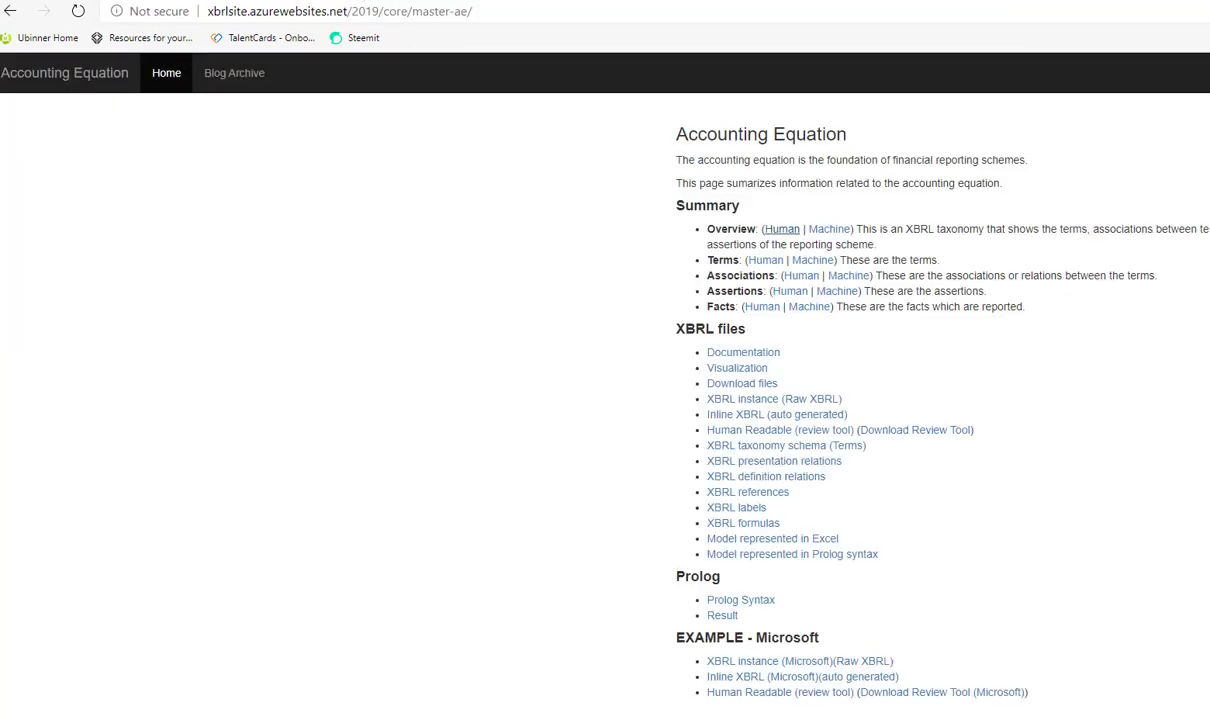